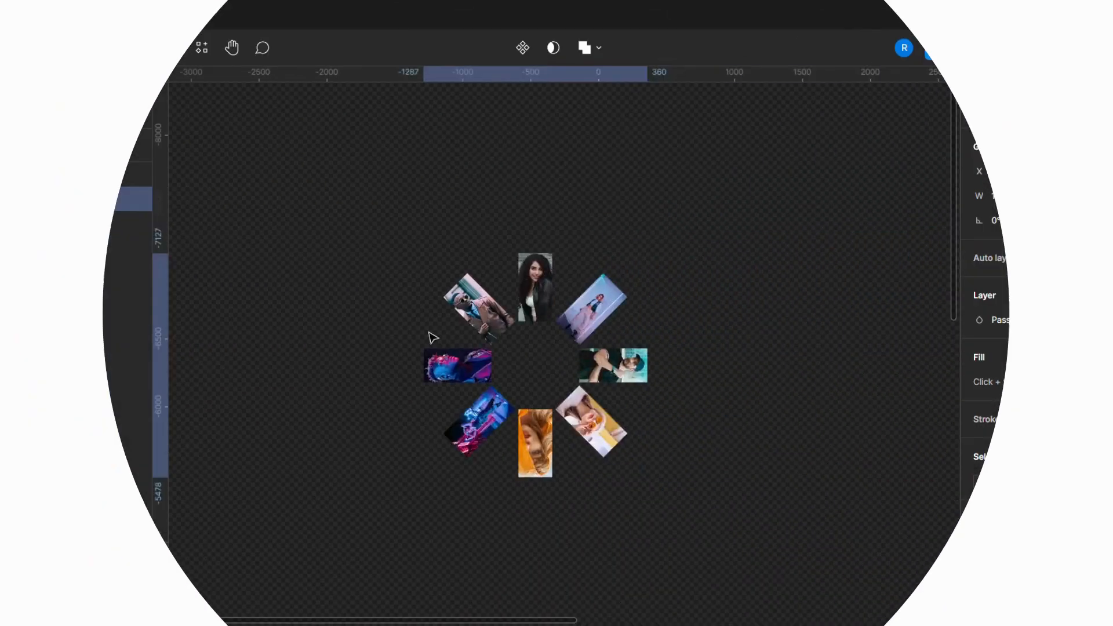
- Ungroup the group of rotated images and the circle
{"action": "right_click", "coordinate": [481, 315]}
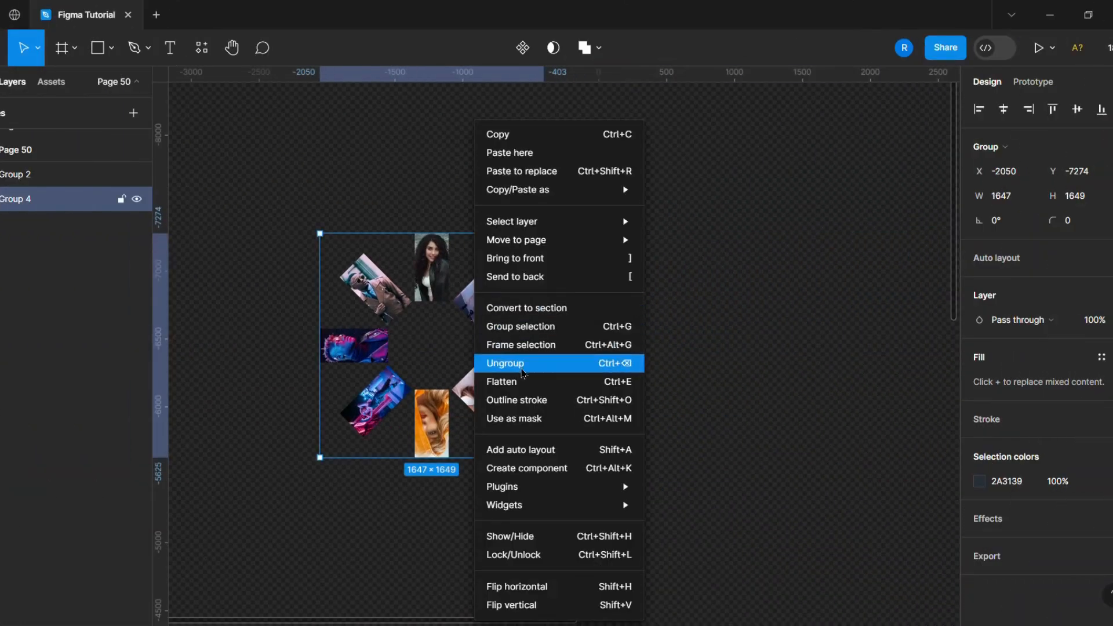
{"action": "left_click", "coordinate": [481, 363]}
{"action": "left_click_drag", "start_coordinate": [283, 186], "coordinate": [597, 449]}
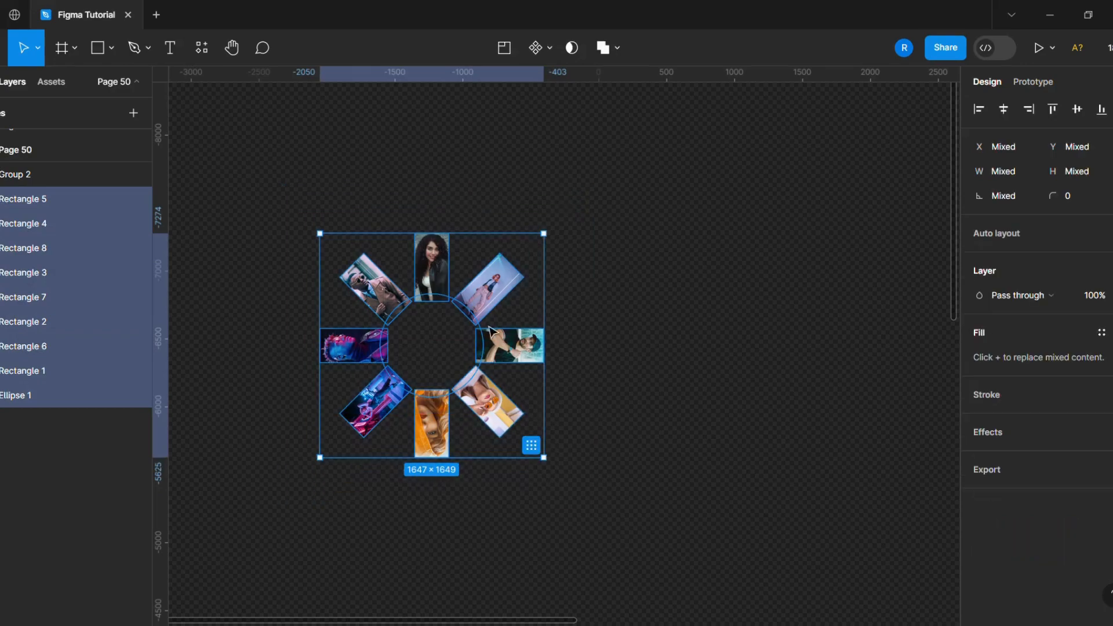
- Wrap the selected images and circle in a new frame
{"action": "right_click", "coordinate": [490, 328]}
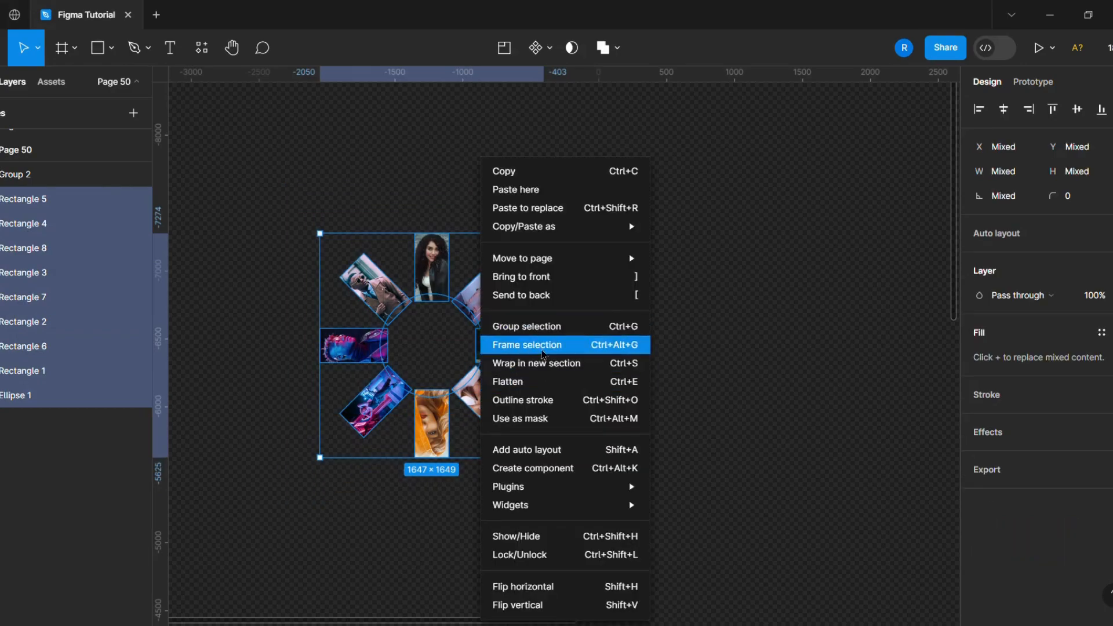
{"action": "left_click", "coordinate": [543, 346]}
{"action": "left_click", "coordinate": [707, 310]}
- Duplicate Frame 1 and place the copy to its right
{"action": "left_click", "coordinate": [354, 228]}
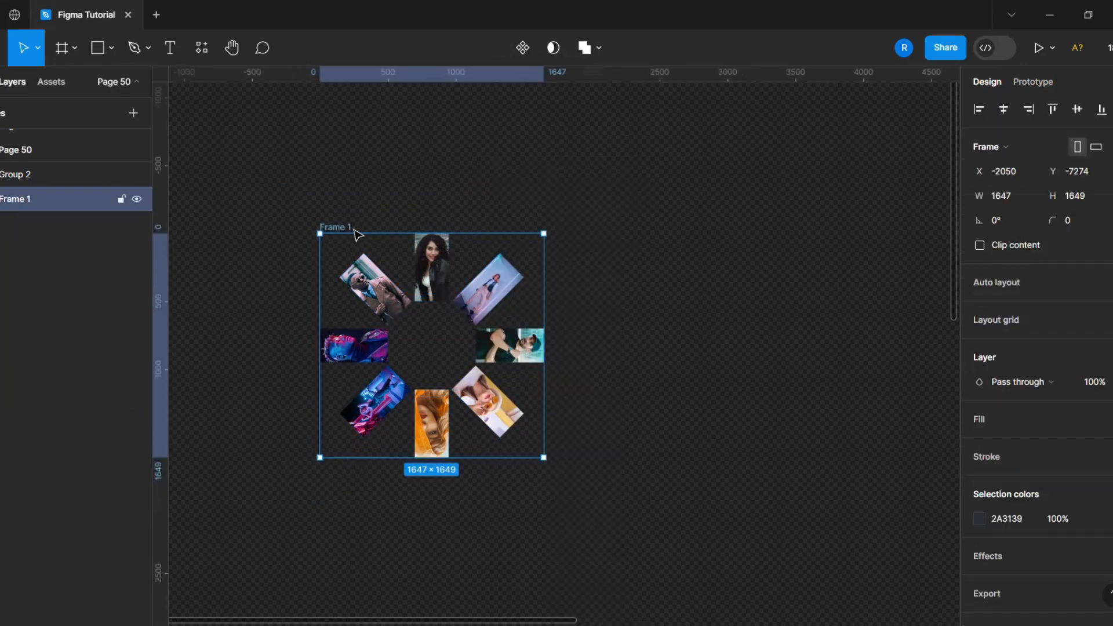
{"action": "key", "text": "ctrl+d"}
{"action": "left_click_drag", "start_coordinate": [695, 368], "coordinate": [745, 368]}
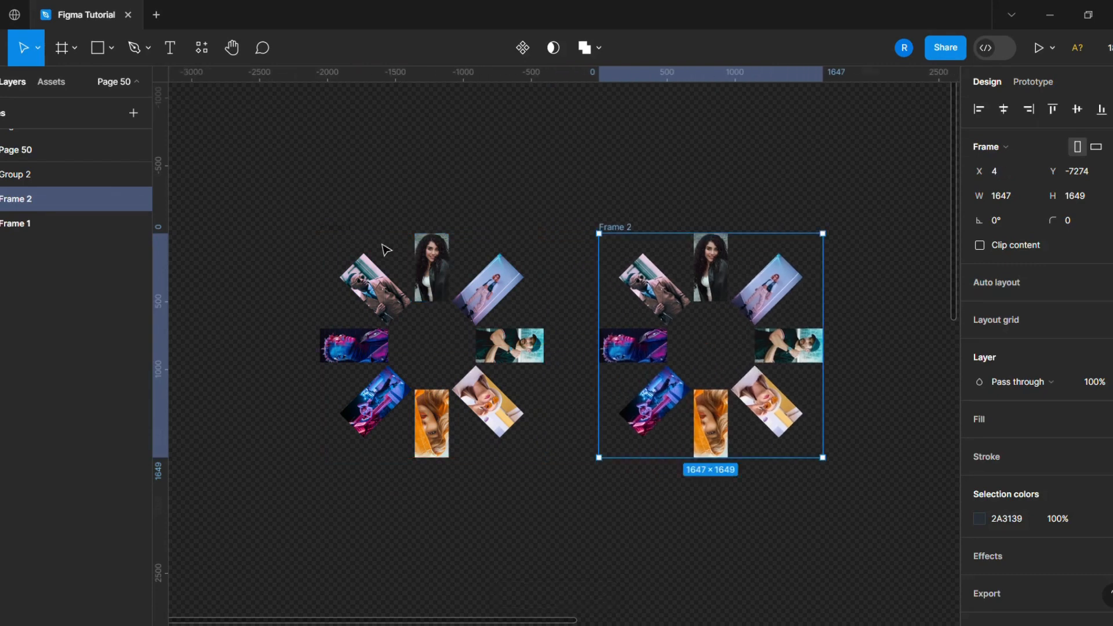
- Move Ellipse 1 to the top of Frame 1's layers and make its fill visible
{"action": "left_click", "coordinate": [105, 225]}
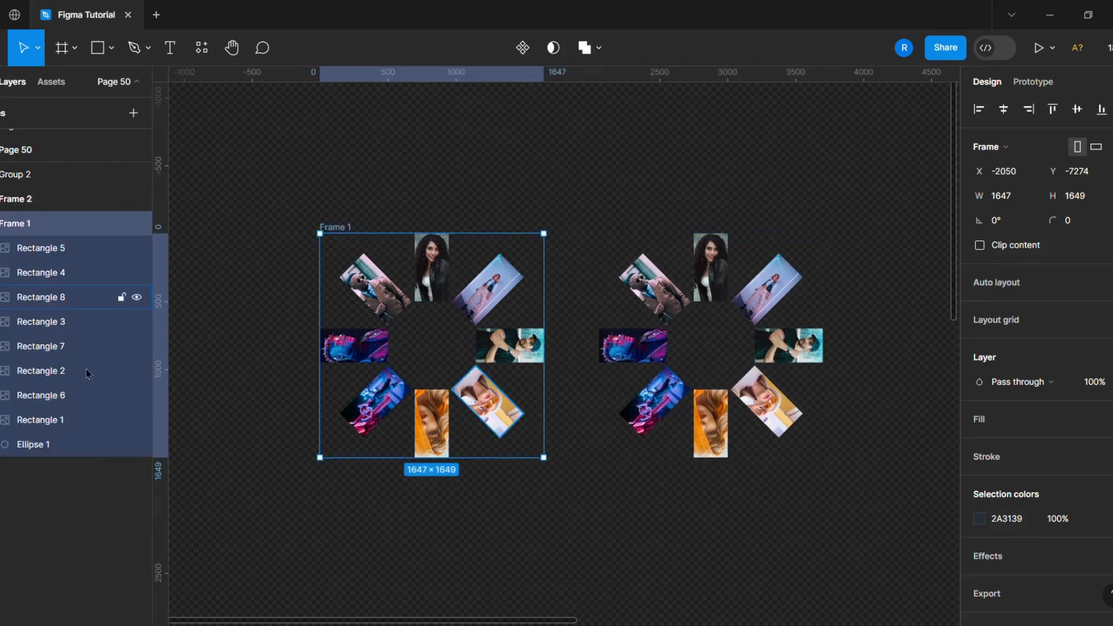
{"action": "left_click", "coordinate": [87, 444]}
{"action": "left_click_drag", "start_coordinate": [80, 248], "coordinate": [81, 247]}
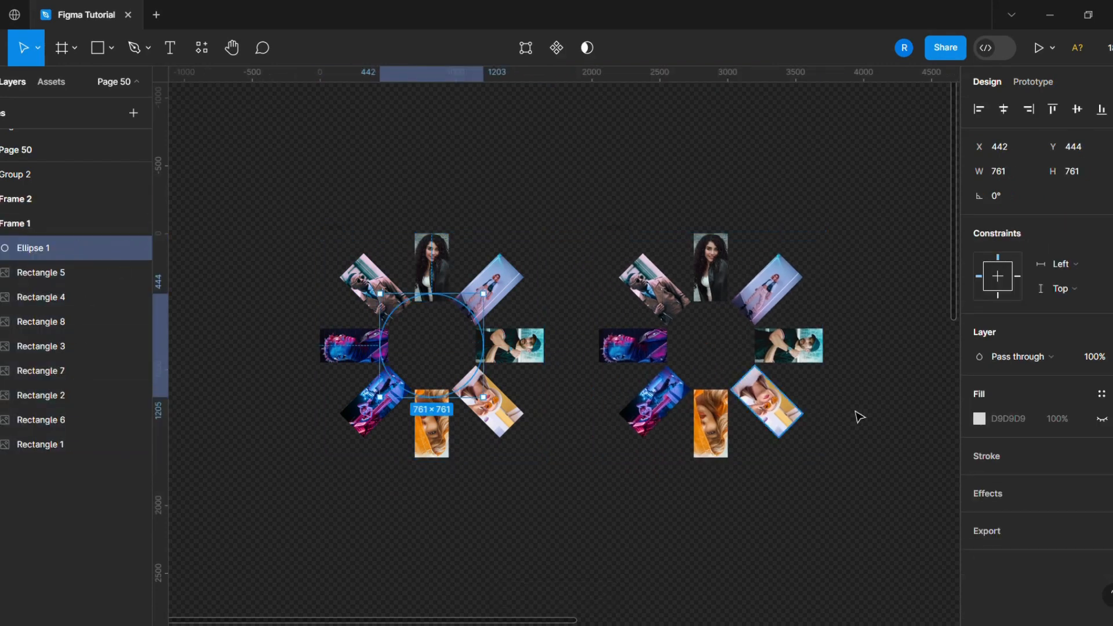
{"action": "left_click", "coordinate": [1102, 418]}
{"action": "left_click", "coordinate": [430, 556]}
{"action": "scroll", "coordinate": [385, 259], "scroll_direction": "up", "scroll_amount": 1}
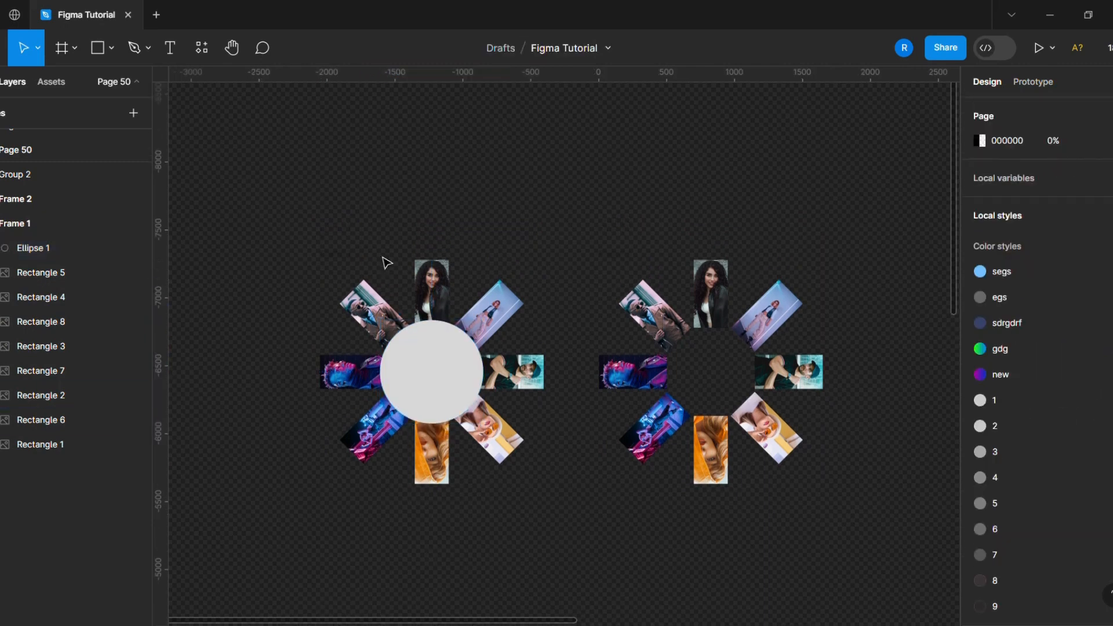
- Shift Frame 1 slightly left and move the top image down behind the circle
{"action": "left_click", "coordinate": [335, 255]}
{"action": "left_click_drag", "start_coordinate": [333, 255], "coordinate": [314, 255]}
{"action": "left_click", "coordinate": [418, 289]}
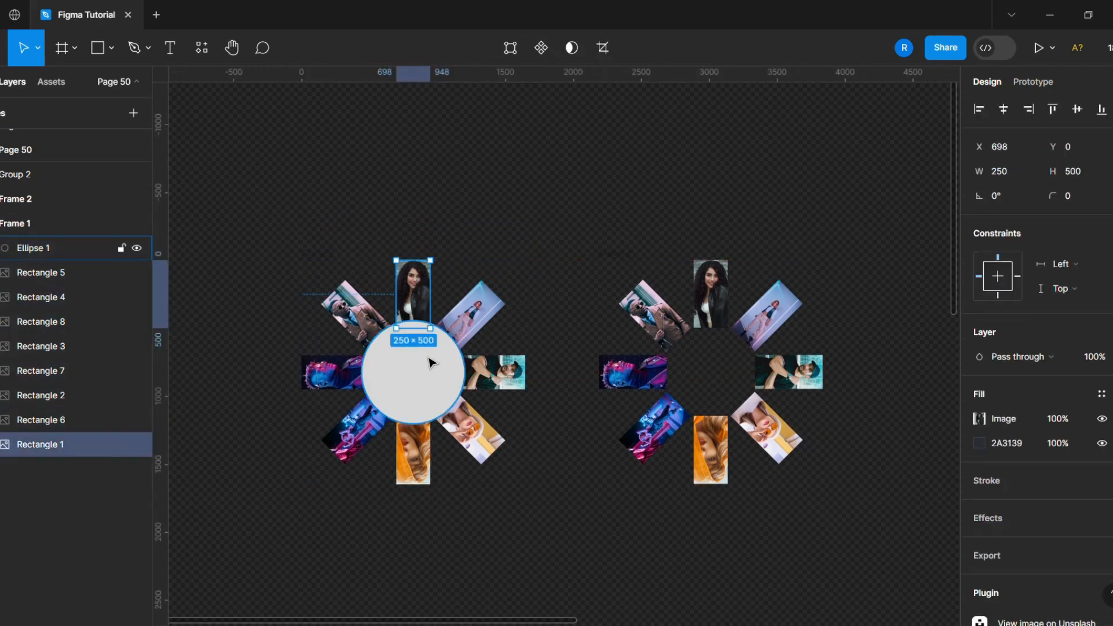
{"action": "key", "text": "Down"}
{"action": "key", "text": "shift+Down"}
{"action": "key", "text": "shift+Down"}
{"action": "key", "text": "shift+Down"}
{"action": "key", "text": "shift+Down"}
{"action": "key", "text": "shift+Down"}
{"action": "key", "text": "shift+Down"}
{"action": "key", "text": "shift+Down"}
{"action": "key", "text": "shift+Down"}
{"action": "key", "text": "shift+Down"}
{"action": "key", "text": "shift+Down"}
{"action": "key", "text": "shift+Down"}
{"action": "key", "text": "shift+Down"}
{"action": "key", "text": "shift+Down"}
{"action": "key", "text": "shift+Down"}
{"action": "key", "text": "shift+Down"}
{"action": "key", "text": "shift+Down"}
{"action": "key", "text": "shift+Down"}
{"action": "key", "text": "shift+Down"}
{"action": "key", "text": "shift+Down"}
{"action": "key", "text": "shift+Down"}
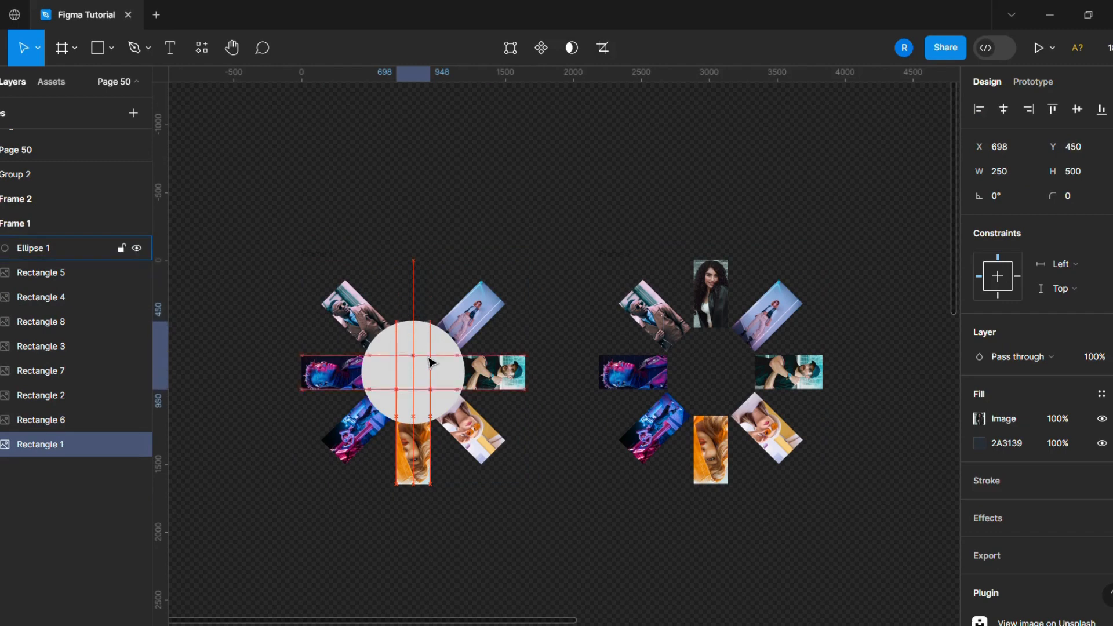
- Move the upper-right image diagonally in behind the circle
{"action": "left_click", "coordinate": [466, 323]}
{"action": "key", "text": "shift+Left"}
{"action": "key", "text": "shift+Left"}
{"action": "key", "text": "shift+Left"}
{"action": "key", "text": "shift+Left"}
{"action": "key", "text": "shift+Left"}
{"action": "key", "text": "shift+Left"}
{"action": "key", "text": "shift+Left"}
{"action": "key", "text": "shift+Left"}
{"action": "key", "text": "shift+Left"}
{"action": "key", "text": "shift+Left"}
{"action": "key", "text": "shift+Left"}
{"action": "key", "text": "shift+Left"}
{"action": "key", "text": "shift+Left"}
{"action": "key", "text": "shift+Left"}
{"action": "key", "text": "shift+Left"}
{"action": "key", "text": "shift+Left"}
{"action": "key", "text": "shift+Left"}
{"action": "key", "text": "shift+Left"}
{"action": "key", "text": "shift+Left"}
{"action": "key", "text": "shift+Left"}
{"action": "key", "text": "shift+Down"}
{"action": "key", "text": "shift+Down"}
{"action": "key", "text": "shift+Down"}
{"action": "key", "text": "shift+Down"}
{"action": "key", "text": "shift+Down"}
{"action": "key", "text": "shift+Down"}
{"action": "key", "text": "shift+Down"}
{"action": "key", "text": "shift+Down"}
{"action": "key", "text": "shift+Down"}
{"action": "key", "text": "shift+Down"}
{"action": "key", "text": "shift+Down"}
{"action": "key", "text": "shift+Down"}
{"action": "key", "text": "shift+Down"}
{"action": "key", "text": "shift+Down"}
{"action": "key", "text": "shift+Down"}
{"action": "key", "text": "shift+Down"}
{"action": "key", "text": "shift+Down"}
{"action": "key", "text": "shift+Down"}
{"action": "key", "text": "shift+Down"}
{"action": "key", "text": "shift+Down"}
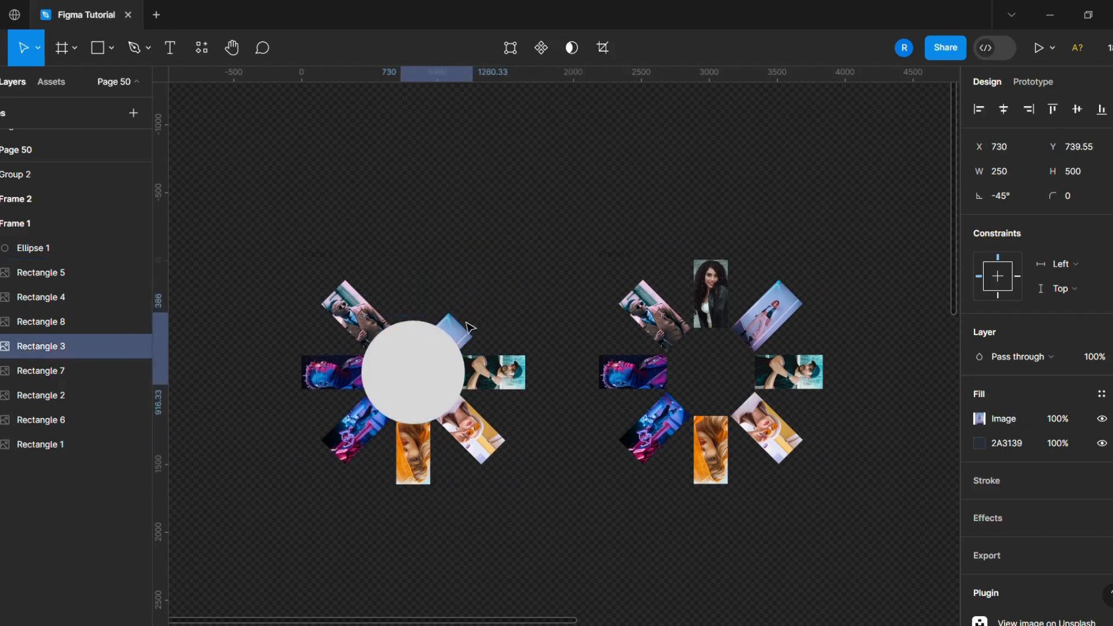
- Move the right image left behind the circle
{"action": "left_click", "coordinate": [492, 374]}
{"action": "key", "text": "shift+Left"}
{"action": "key", "text": "shift+Left"}
{"action": "key", "text": "shift+Left"}
{"action": "key", "text": "shift+Left"}
{"action": "key", "text": "shift+Left"}
{"action": "key", "text": "shift+Left"}
{"action": "key", "text": "shift+Left"}
{"action": "key", "text": "shift+Left"}
{"action": "key", "text": "shift+Left"}
{"action": "key", "text": "shift+Left"}
{"action": "key", "text": "shift+Left"}
{"action": "key", "text": "shift+Left"}
{"action": "key", "text": "shift+Left"}
{"action": "key", "text": "shift+Left"}
{"action": "key", "text": "shift+Left"}
{"action": "key", "text": "shift+Left"}
{"action": "key", "text": "shift+Left"}
{"action": "key", "text": "shift+Left"}
{"action": "key", "text": "shift+Left"}
{"action": "key", "text": "shift+Left"}
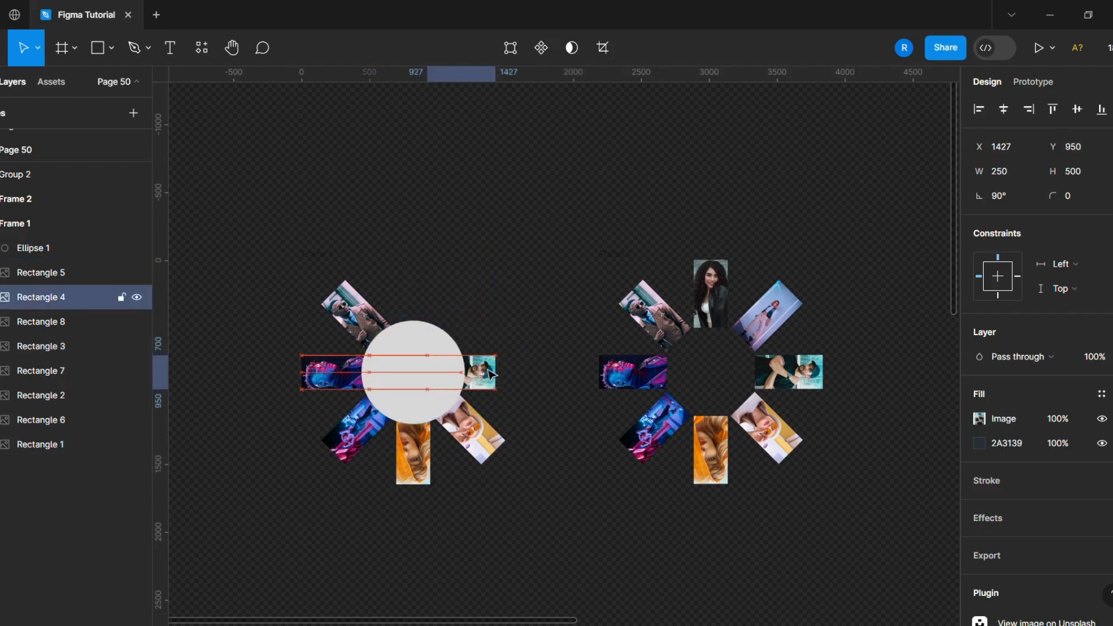
- Move the left image right behind the circle
{"action": "left_click", "coordinate": [353, 389]}
{"action": "key", "text": "shift+Right"}
{"action": "key", "text": "shift+Right"}
{"action": "key", "text": "shift+Right"}
{"action": "key", "text": "shift+Right"}
{"action": "key", "text": "shift+Right"}
{"action": "key", "text": "shift+Right"}
{"action": "key", "text": "shift+Right"}
{"action": "key", "text": "shift+Right"}
{"action": "key", "text": "shift+Right"}
{"action": "key", "text": "shift+Right"}
{"action": "key", "text": "shift+Right"}
{"action": "key", "text": "shift+Right"}
{"action": "key", "text": "shift+Right"}
{"action": "key", "text": "shift+Right"}
{"action": "key", "text": "shift+Right"}
{"action": "key", "text": "shift+Right"}
{"action": "key", "text": "shift+Right"}
{"action": "key", "text": "shift+Right"}
{"action": "key", "text": "shift+Right"}
{"action": "key", "text": "shift+Right"}
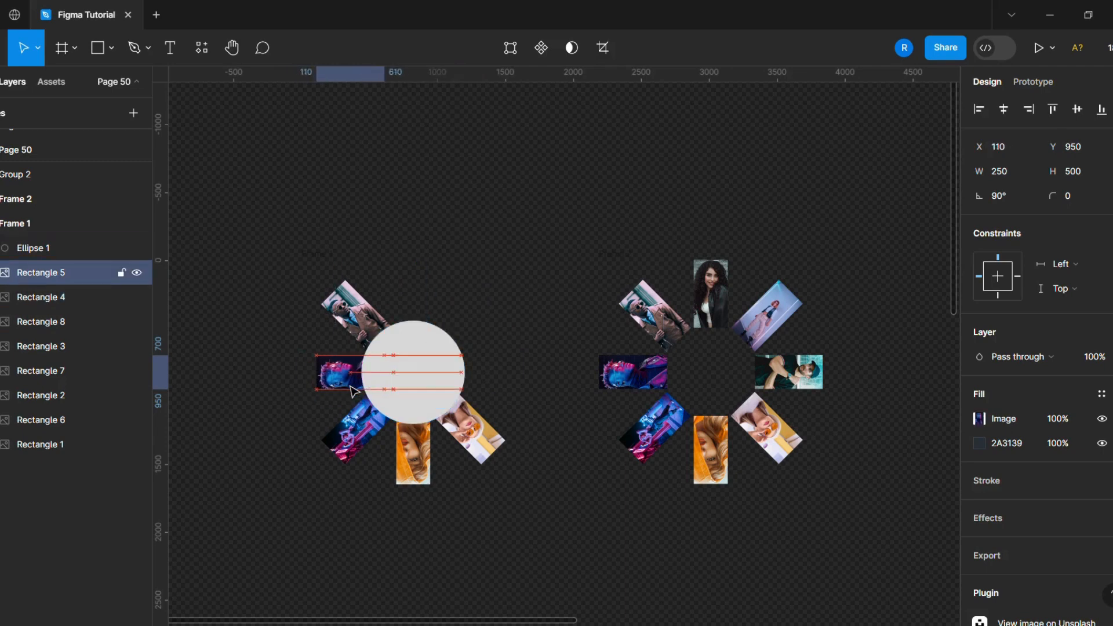
- Move the bottom image up behind the circle
{"action": "left_click", "coordinate": [409, 472]}
{"action": "key", "text": "shift+Up"}
{"action": "key", "text": "shift+Up"}
{"action": "key", "text": "shift+Up"}
{"action": "key", "text": "shift+Up"}
{"action": "key", "text": "shift+Up"}
{"action": "key", "text": "shift+Up"}
{"action": "key", "text": "shift+Up"}
{"action": "key", "text": "shift+Up"}
{"action": "key", "text": "shift+Up"}
{"action": "key", "text": "shift+Up"}
{"action": "key", "text": "shift+Up"}
{"action": "key", "text": "shift+Up"}
{"action": "key", "text": "shift+Up"}
{"action": "key", "text": "shift+Up"}
{"action": "key", "text": "shift+Up"}
{"action": "key", "text": "shift+Up"}
{"action": "key", "text": "shift+Up"}
{"action": "key", "text": "shift+Up"}
{"action": "key", "text": "shift+Up"}
{"action": "key", "text": "shift+Up"}
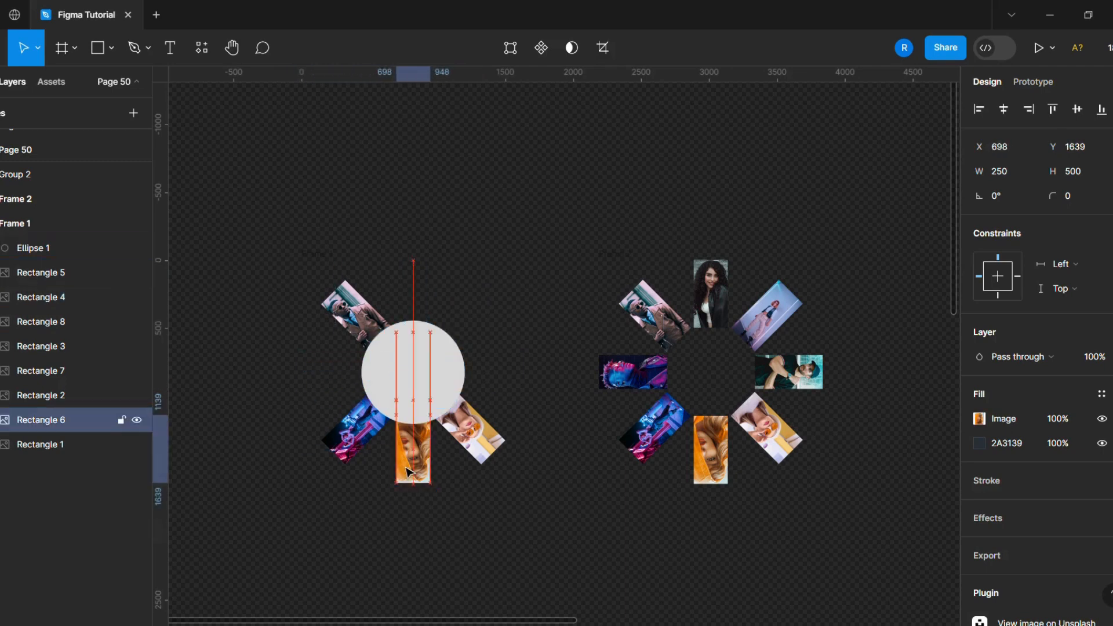
- Move the lower-right image diagonally up and left behind the circle
{"action": "left_click", "coordinate": [493, 444]}
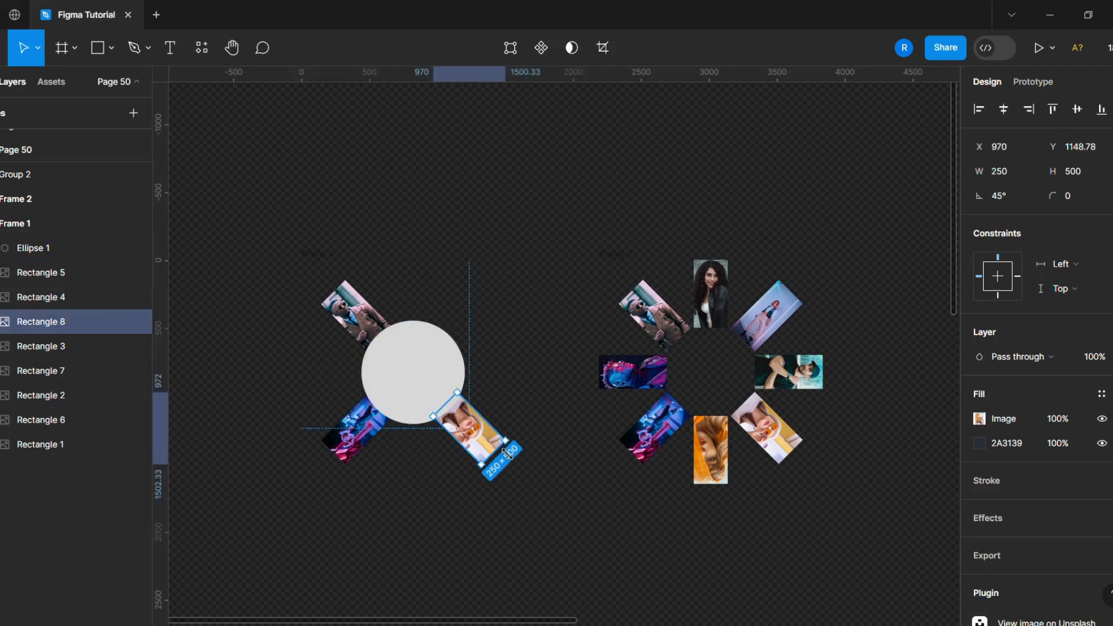
{"action": "key", "text": "shift+Up"}
{"action": "key", "text": "shift+Up"}
{"action": "key", "text": "shift+Up"}
{"action": "key", "text": "shift+Up"}
{"action": "key", "text": "shift+Up"}
{"action": "key", "text": "shift+Up"}
{"action": "key", "text": "shift+Up"}
{"action": "key", "text": "shift+Up"}
{"action": "key", "text": "shift+Up"}
{"action": "key", "text": "shift+Left"}
{"action": "key", "text": "shift+Left"}
{"action": "key", "text": "shift+Left"}
{"action": "key", "text": "shift+Left"}
{"action": "key", "text": "shift+Left"}
{"action": "key", "text": "shift+Left"}
{"action": "key", "text": "shift+Left"}
{"action": "key", "text": "shift+Left"}
{"action": "key", "text": "shift+Left"}
{"action": "key", "text": "shift+Up"}
{"action": "key", "text": "shift+Up"}
{"action": "key", "text": "shift+Up"}
{"action": "key", "text": "shift+Up"}
{"action": "key", "text": "shift+Up"}
{"action": "key", "text": "shift+Up"}
{"action": "key", "text": "shift+Up"}
{"action": "key", "text": "shift+Up"}
{"action": "key", "text": "shift+Up"}
{"action": "key", "text": "shift+Up"}
{"action": "key", "text": "shift+Left"}
{"action": "key", "text": "shift+Left"}
{"action": "key", "text": "shift+Left"}
{"action": "key", "text": "shift+Left"}
{"action": "key", "text": "shift+Left"}
{"action": "key", "text": "shift+Left"}
{"action": "key", "text": "shift+Left"}
{"action": "key", "text": "shift+Left"}
{"action": "key", "text": "shift+Left"}
{"action": "key", "text": "shift+Left"}
- Move the lower-left image diagonally up and right behind the circle
{"action": "left_click", "coordinate": [365, 435]}
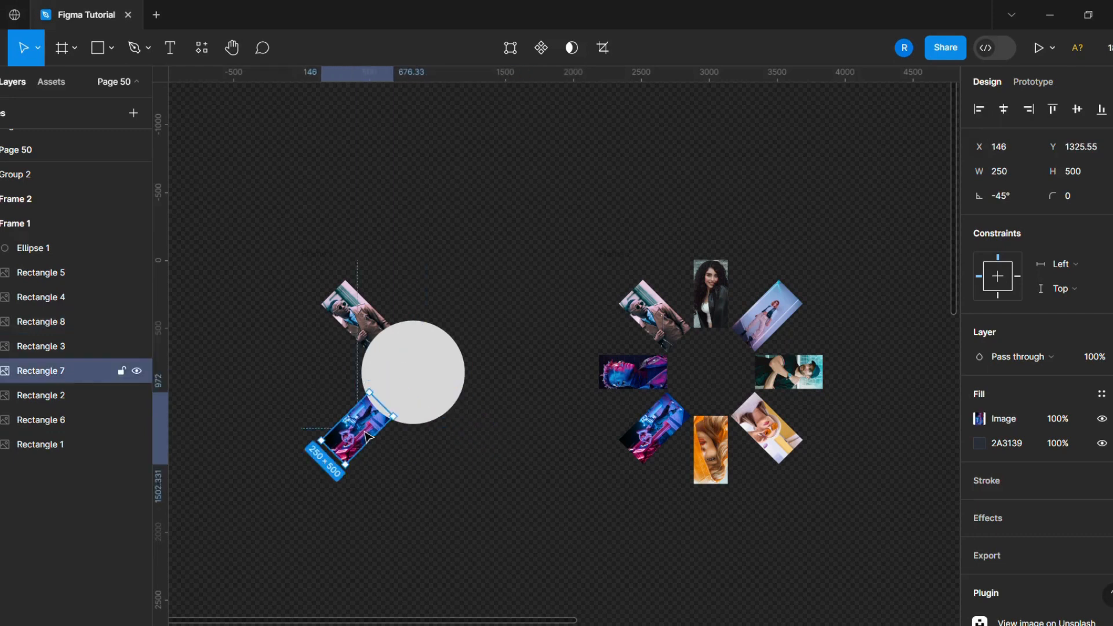
{"action": "key", "text": "shift+Up"}
{"action": "key", "text": "shift+Up"}
{"action": "key", "text": "shift+Up"}
{"action": "key", "text": "shift+Up"}
{"action": "key", "text": "shift+Up"}
{"action": "key", "text": "shift+Up"}
{"action": "key", "text": "shift+Up"}
{"action": "key", "text": "shift+Up"}
{"action": "key", "text": "shift+Up"}
{"action": "key", "text": "shift+Up"}
{"action": "key", "text": "shift+Up"}
{"action": "key", "text": "shift+Up"}
{"action": "key", "text": "shift+Up"}
{"action": "key", "text": "shift+Up"}
{"action": "key", "text": "shift+Up"}
{"action": "key", "text": "shift+Up"}
{"action": "key", "text": "shift+Up"}
{"action": "key", "text": "shift+Up"}
{"action": "key", "text": "shift+Up"}
{"action": "key", "text": "shift+Up"}
{"action": "key", "text": "shift+Right"}
{"action": "key", "text": "shift+Right"}
{"action": "key", "text": "shift+Right"}
{"action": "key", "text": "shift+Right"}
{"action": "key", "text": "shift+Right"}
{"action": "key", "text": "shift+Right"}
{"action": "key", "text": "shift+Right"}
{"action": "key", "text": "shift+Right"}
{"action": "key", "text": "shift+Right"}
{"action": "key", "text": "shift+Right"}
{"action": "key", "text": "shift+Right"}
{"action": "key", "text": "shift+Right"}
{"action": "key", "text": "shift+Right"}
{"action": "key", "text": "shift+Right"}
{"action": "key", "text": "shift+Right"}
{"action": "key", "text": "shift+Right"}
{"action": "key", "text": "shift+Right"}
{"action": "key", "text": "shift+Right"}
{"action": "key", "text": "shift+Right"}
{"action": "key", "text": "shift+Right"}
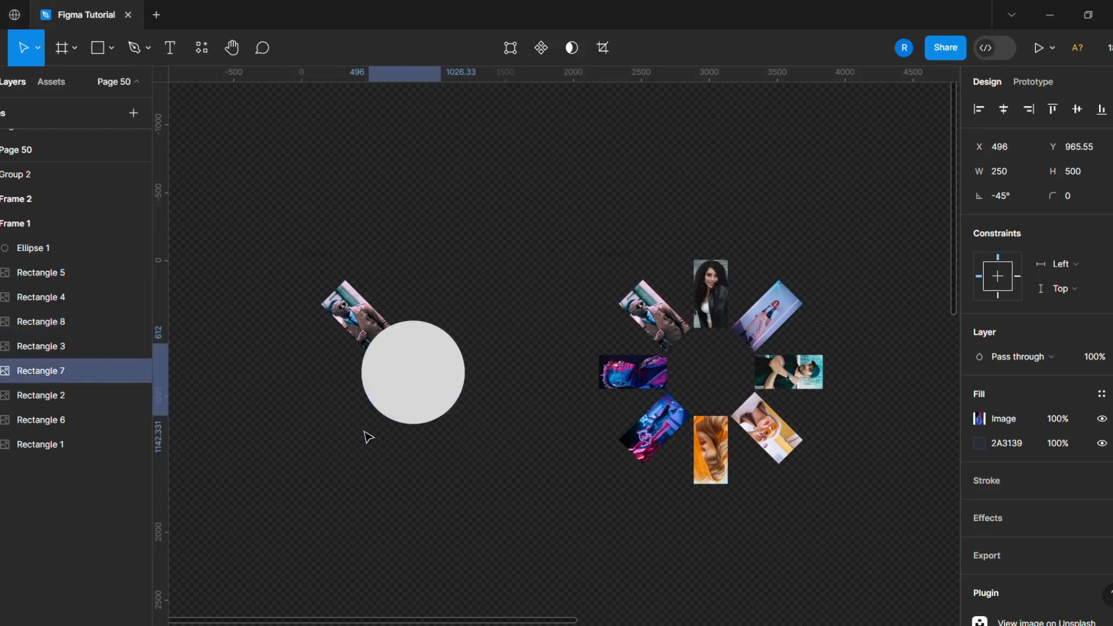
- Move the upper-left image diagonally down and right behind the circle
{"action": "left_click", "coordinate": [369, 319], "text": "shift"}
{"action": "left_click", "coordinate": [368, 319]}
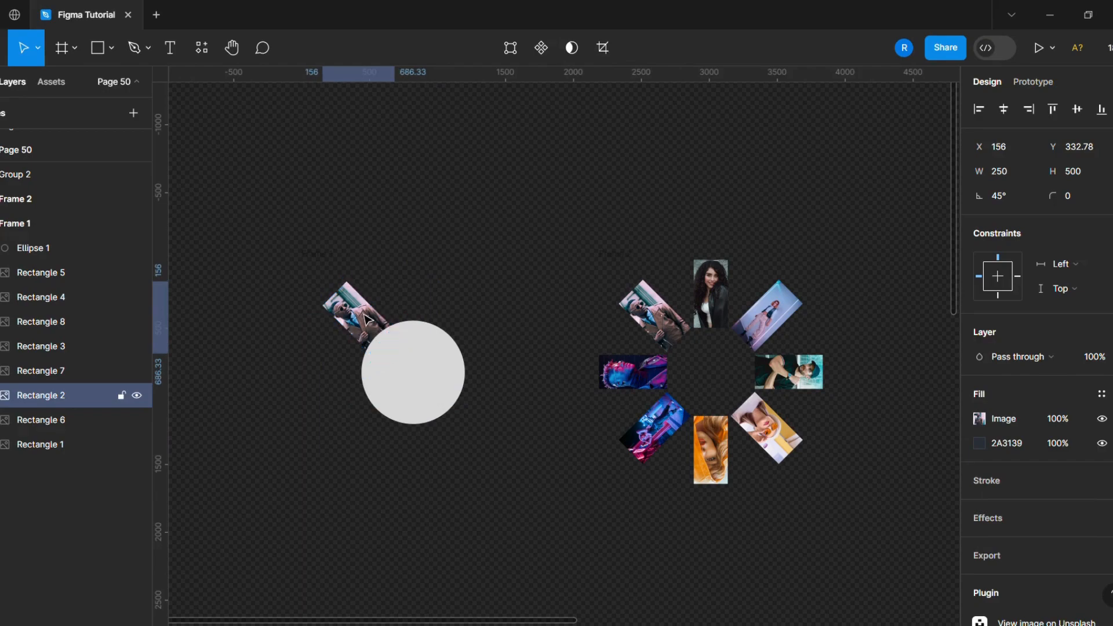
{"action": "key", "text": "shift+Down"}
{"action": "key", "text": "shift+Down"}
{"action": "key", "text": "shift+Down"}
{"action": "key", "text": "shift+Down"}
{"action": "key", "text": "shift+Down"}
{"action": "key", "text": "shift+Down"}
{"action": "key", "text": "shift+Down"}
{"action": "key", "text": "shift+Down"}
{"action": "key", "text": "shift+Down"}
{"action": "key", "text": "shift+Down"}
{"action": "key", "text": "shift+Down"}
{"action": "key", "text": "shift+Down"}
{"action": "key", "text": "shift+Down"}
{"action": "key", "text": "shift+Down"}
{"action": "key", "text": "shift+Down"}
{"action": "key", "text": "shift+Down"}
{"action": "key", "text": "shift+Down"}
{"action": "key", "text": "shift+Down"}
{"action": "key", "text": "shift+Down"}
{"action": "key", "text": "shift+Down"}
{"action": "key", "text": "shift+Right"}
{"action": "key", "text": "shift+Right"}
{"action": "key", "text": "shift+Right"}
{"action": "key", "text": "shift+Right"}
{"action": "key", "text": "shift+Right"}
{"action": "key", "text": "shift+Right"}
{"action": "key", "text": "shift+Right"}
{"action": "key", "text": "shift+Right"}
{"action": "key", "text": "shift+Right"}
{"action": "key", "text": "shift+Right"}
{"action": "key", "text": "shift+Right"}
{"action": "key", "text": "shift+Right"}
{"action": "key", "text": "shift+Right"}
{"action": "key", "text": "shift+Right"}
{"action": "key", "text": "shift+Right"}
{"action": "key", "text": "shift+Right"}
{"action": "key", "text": "shift+Right"}
{"action": "key", "text": "shift+Right"}
{"action": "key", "text": "shift+Right"}
{"action": "key", "text": "shift+Right"}
- Duplicate Frame 2 beside itself
{"action": "left_click", "coordinate": [333, 255]}
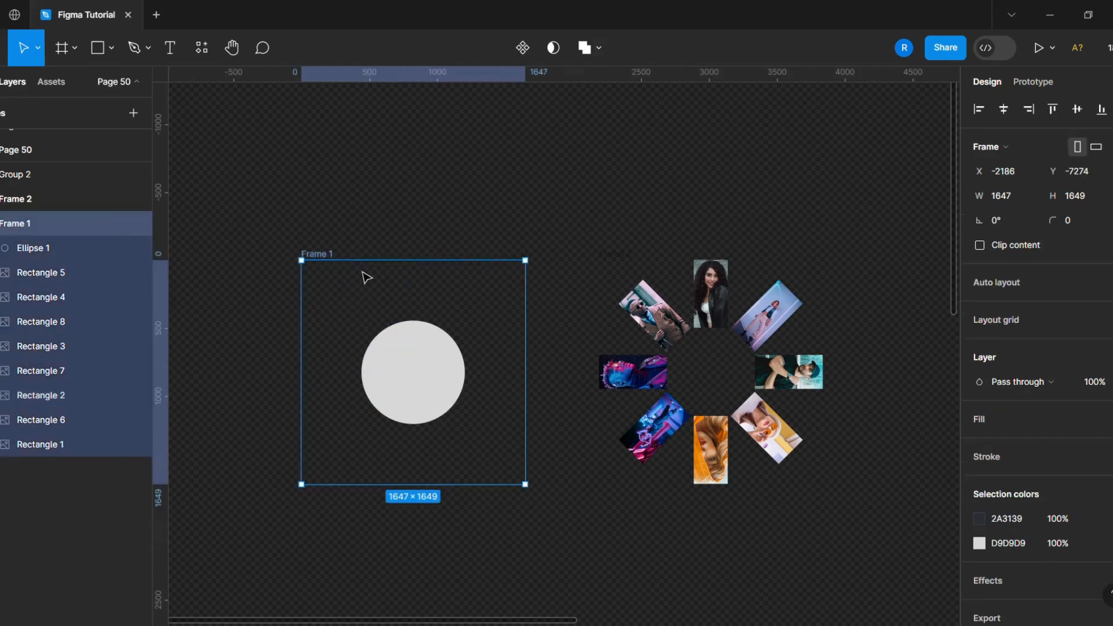
{"action": "left_click", "coordinate": [602, 256]}
{"action": "scroll", "coordinate": [600, 258], "scroll_direction": "down", "scroll_amount": 3}
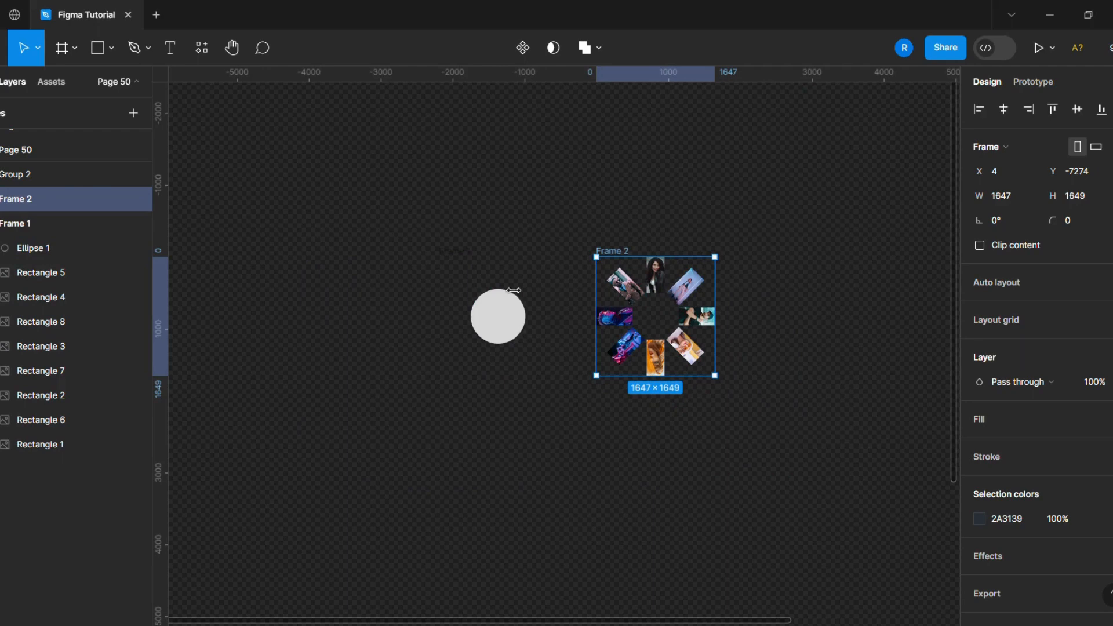
{"action": "scroll", "coordinate": [314, 286], "scroll_direction": "down", "scroll_amount": 1}
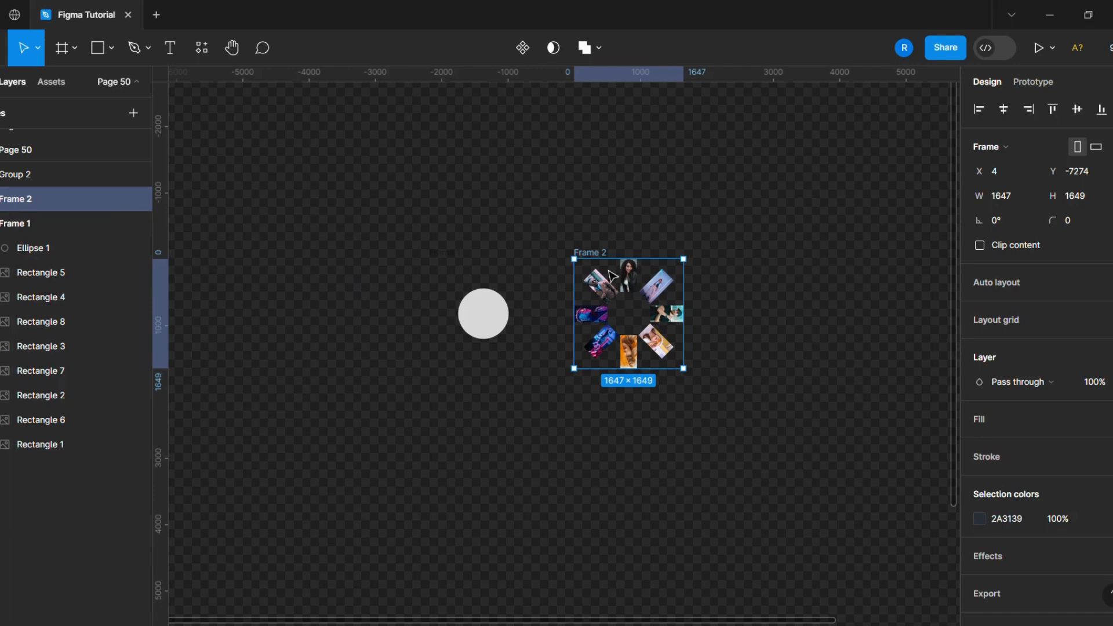
{"action": "scroll", "coordinate": [825, 288], "scroll_direction": "up", "scroll_amount": 1}
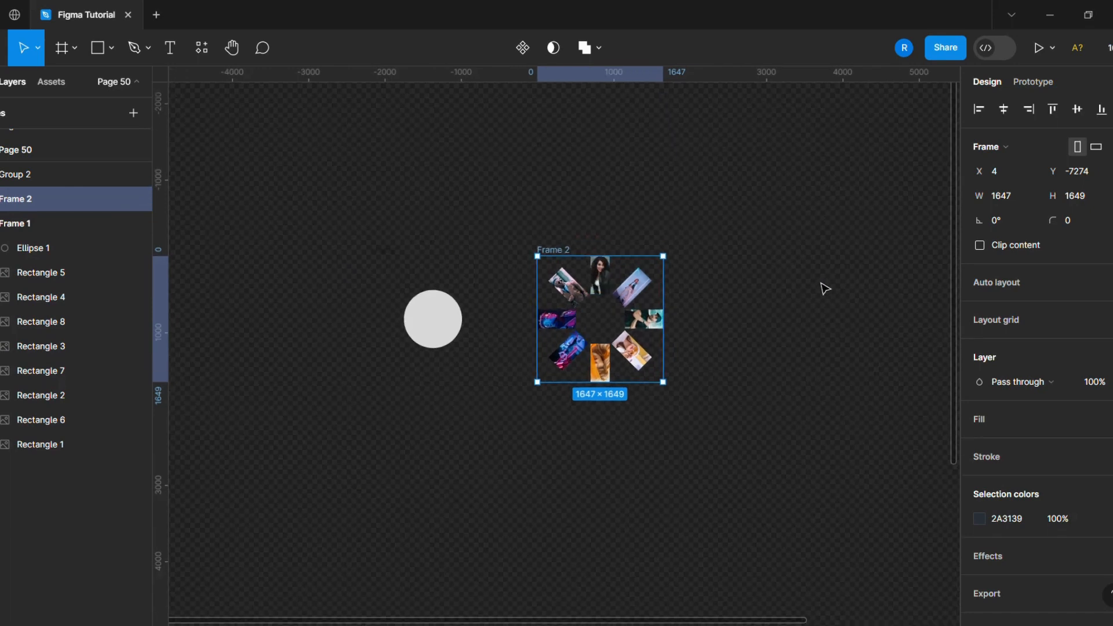
{"action": "key", "text": "ctrl+d"}
- Rotate the duplicated frame to 45° and undo the rotation
{"action": "left_click", "coordinate": [1004, 232]}
{"action": "type", "text": "45"}
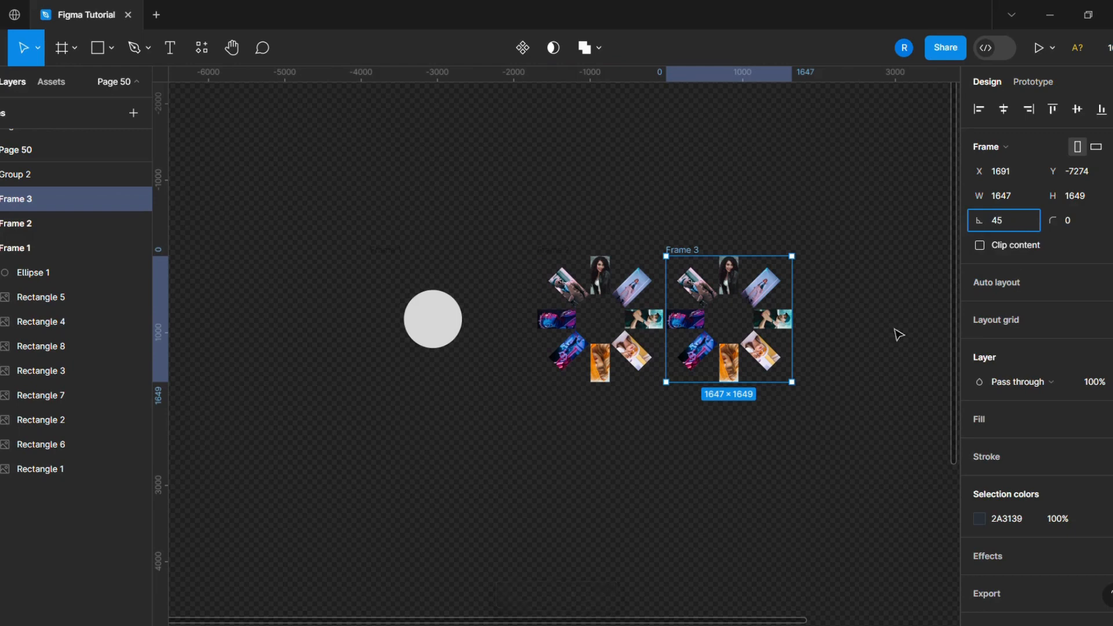
{"action": "left_click", "coordinate": [899, 330]}
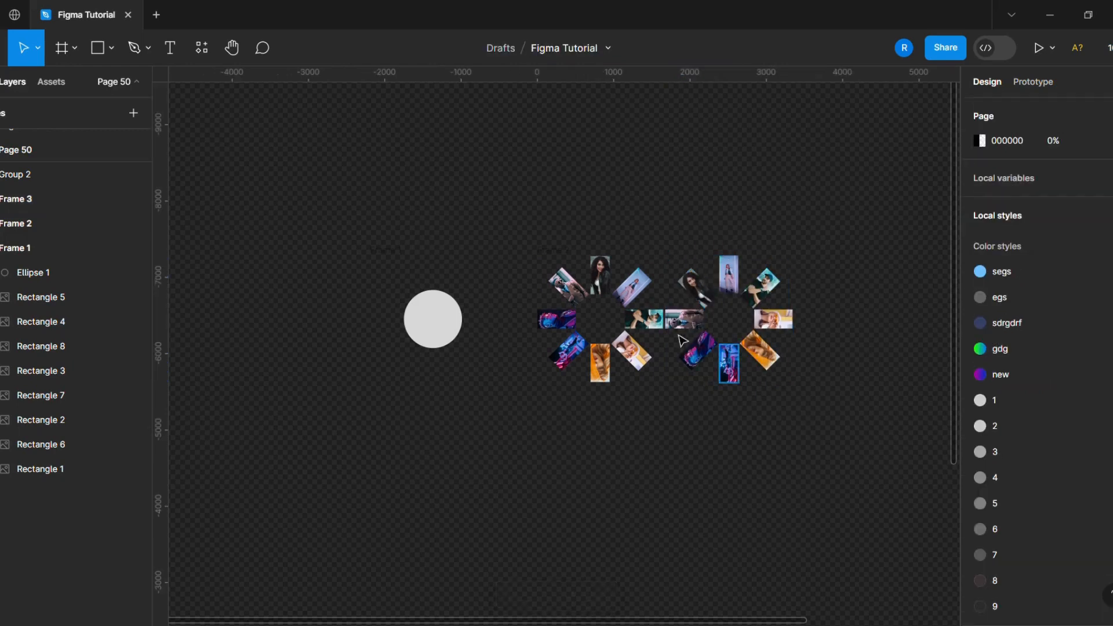
{"action": "key", "text": "ctrl+z"}
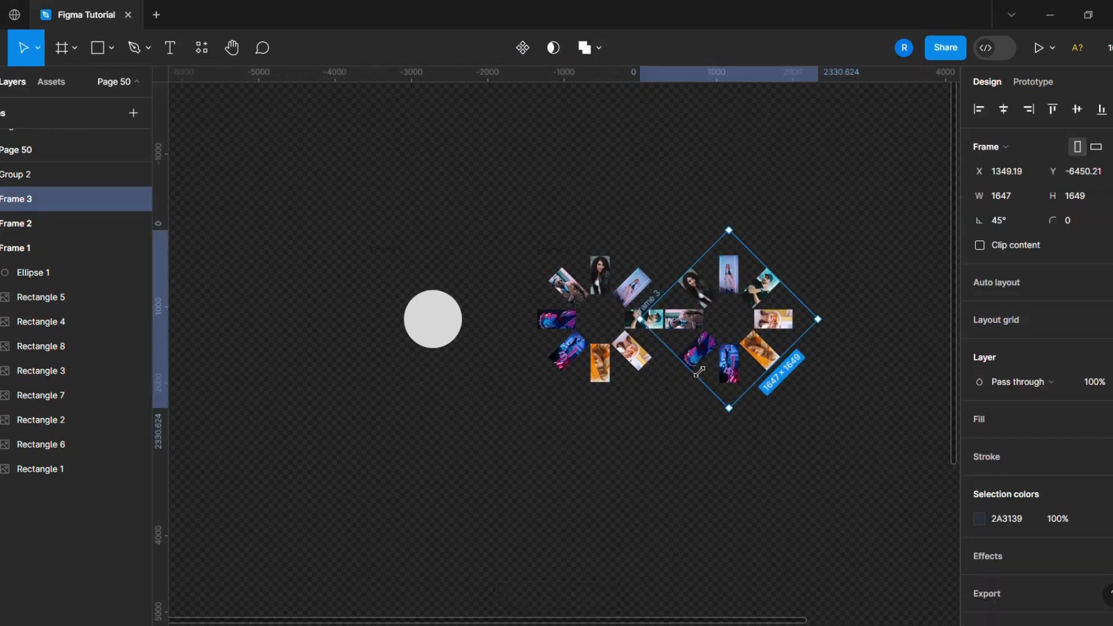
{"action": "key", "text": "ctrl+z"}
{"action": "left_click_drag", "start_coordinate": [699, 254], "coordinate": [717, 254]}
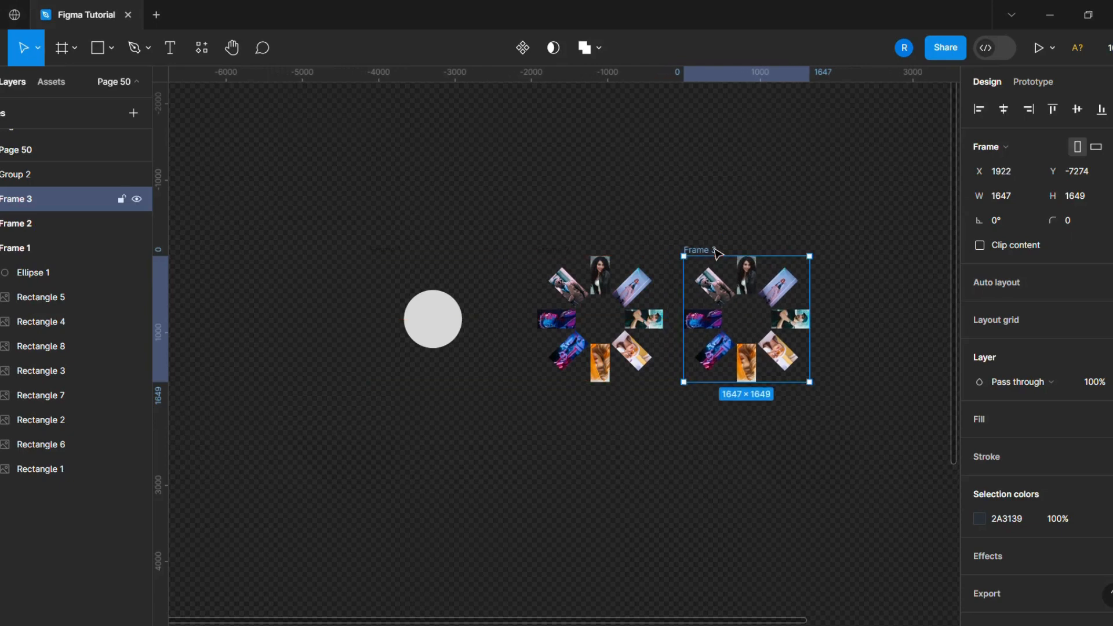
- Group the circle and all images inside Frame 1
{"action": "left_click", "coordinate": [34, 273]}
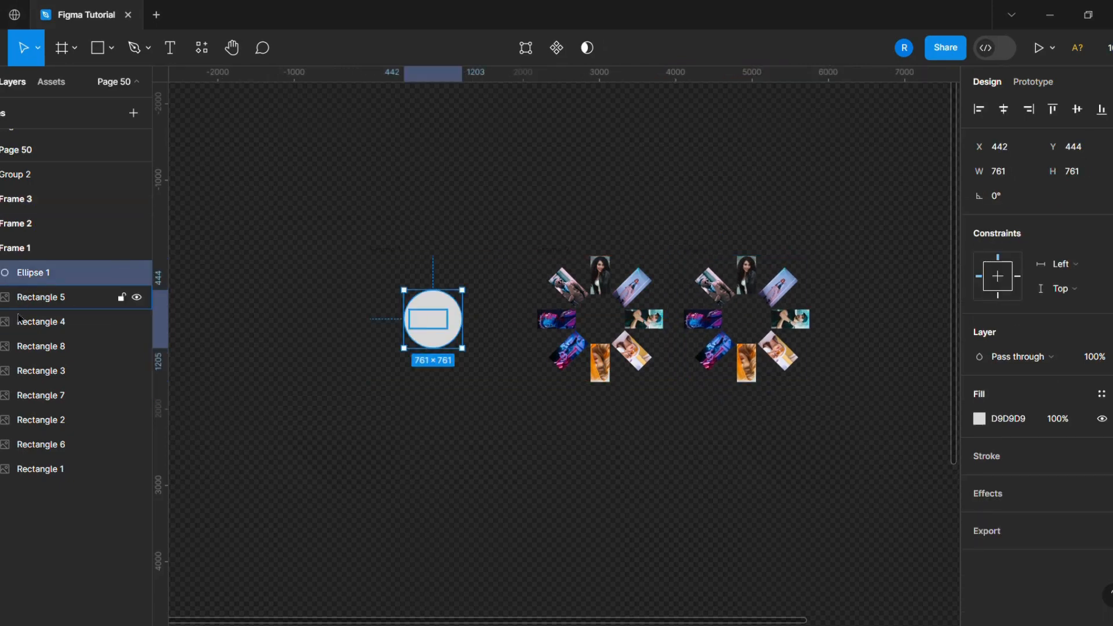
{"action": "left_click", "coordinate": [32, 470], "text": "shift"}
{"action": "key", "text": "ctrl+g"}
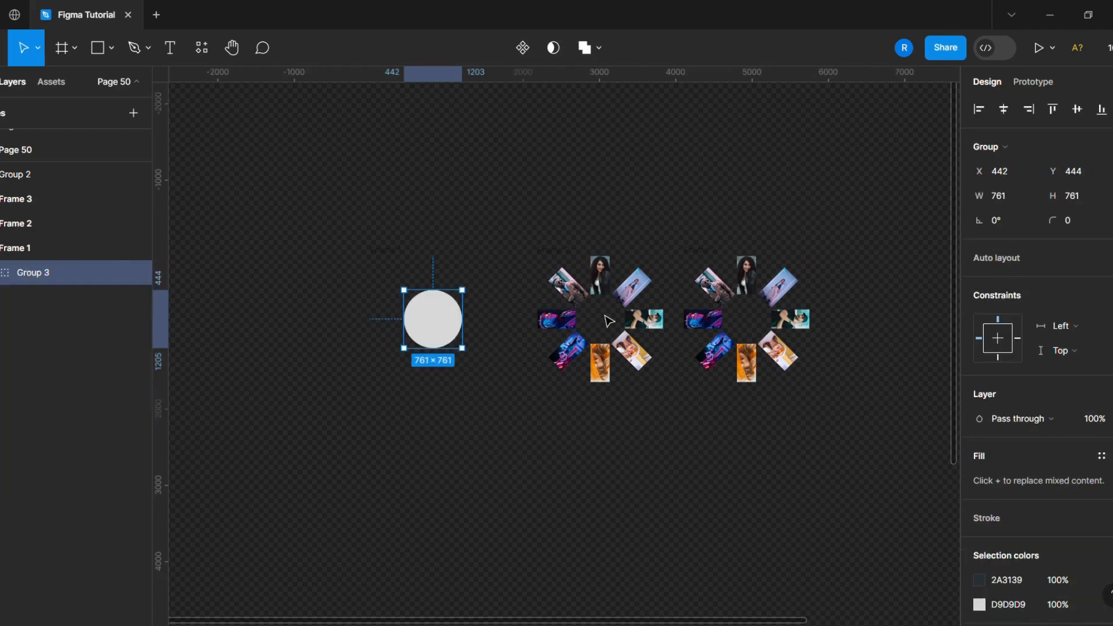
- Move Ellipse 1 to the top of Frame 2's layer list
{"action": "left_click", "coordinate": [3, 229]}
{"action": "left_click", "coordinate": [2, 232]}
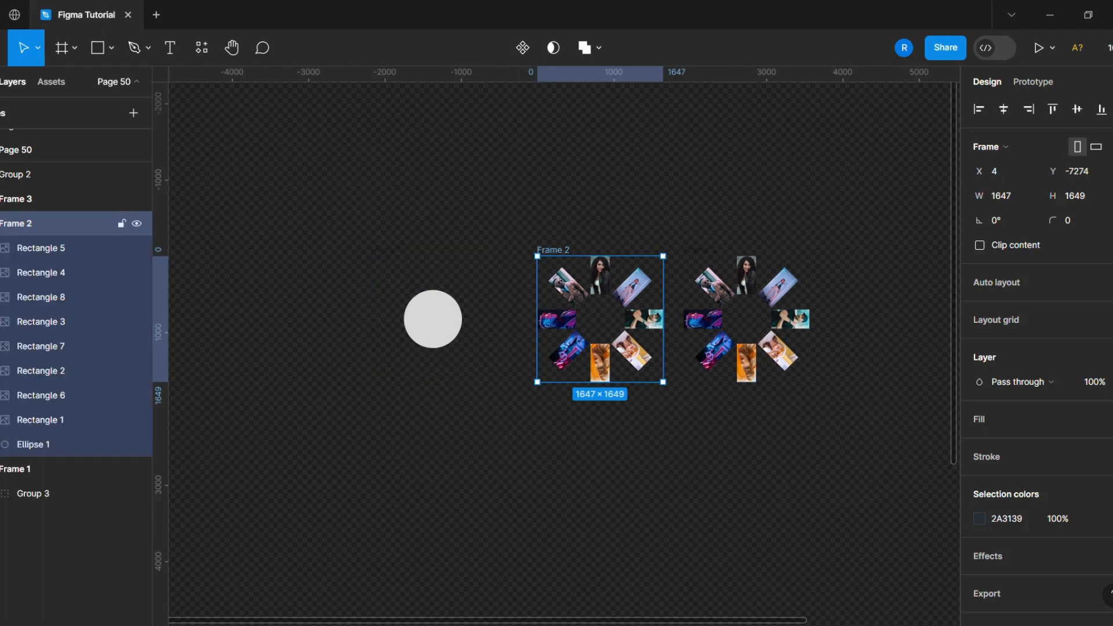
{"action": "left_click", "coordinate": [35, 248]}
{"action": "left_click", "coordinate": [50, 441]}
{"action": "left_click_drag", "start_coordinate": [50, 433], "coordinate": [32, 248]}
- Delete the duplicated third frame
{"action": "left_click", "coordinate": [697, 269]}
{"action": "key", "text": "Delete"}
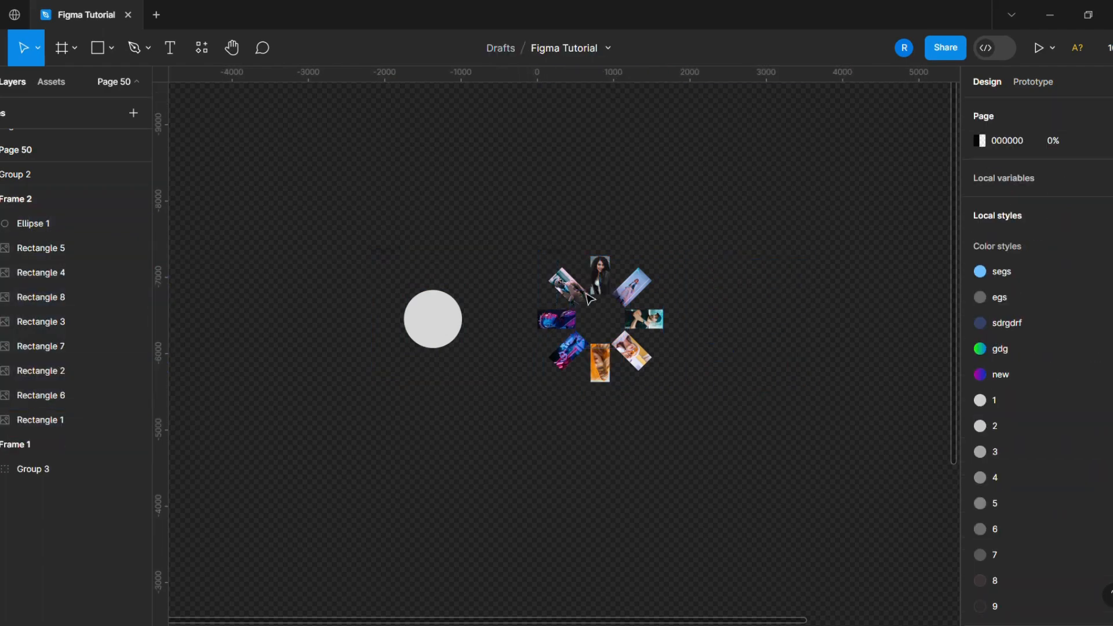
- Group the circle and all images inside Frame 2
{"action": "left_click", "coordinate": [23, 199]}
{"action": "left_click", "coordinate": [52, 225]}
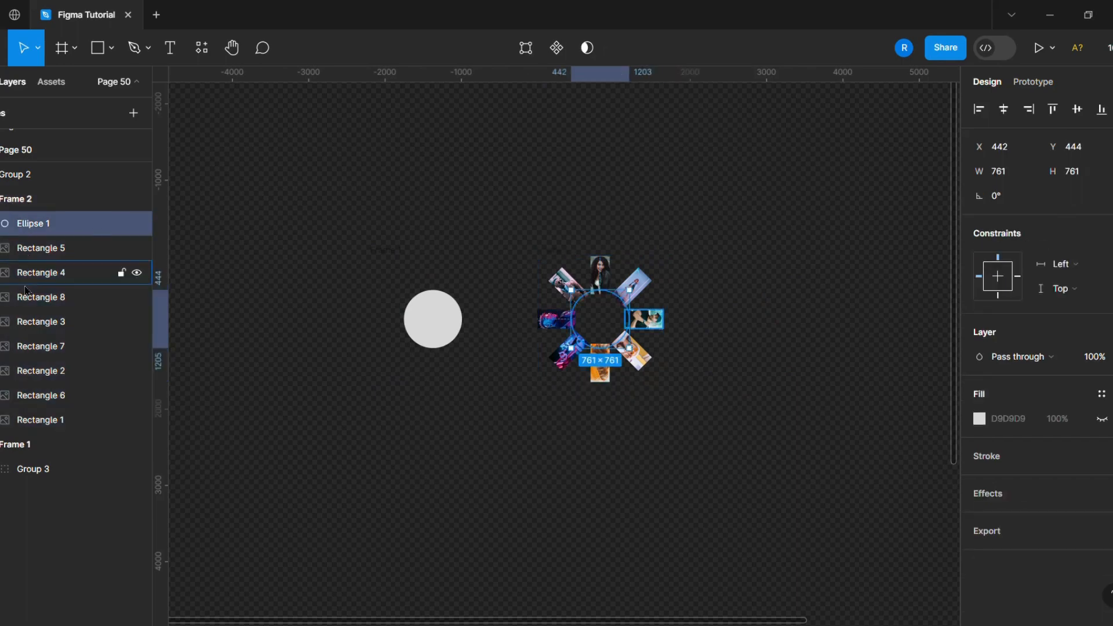
{"action": "left_click", "coordinate": [62, 428], "text": "shift"}
{"action": "key", "text": "ctrl+g"}
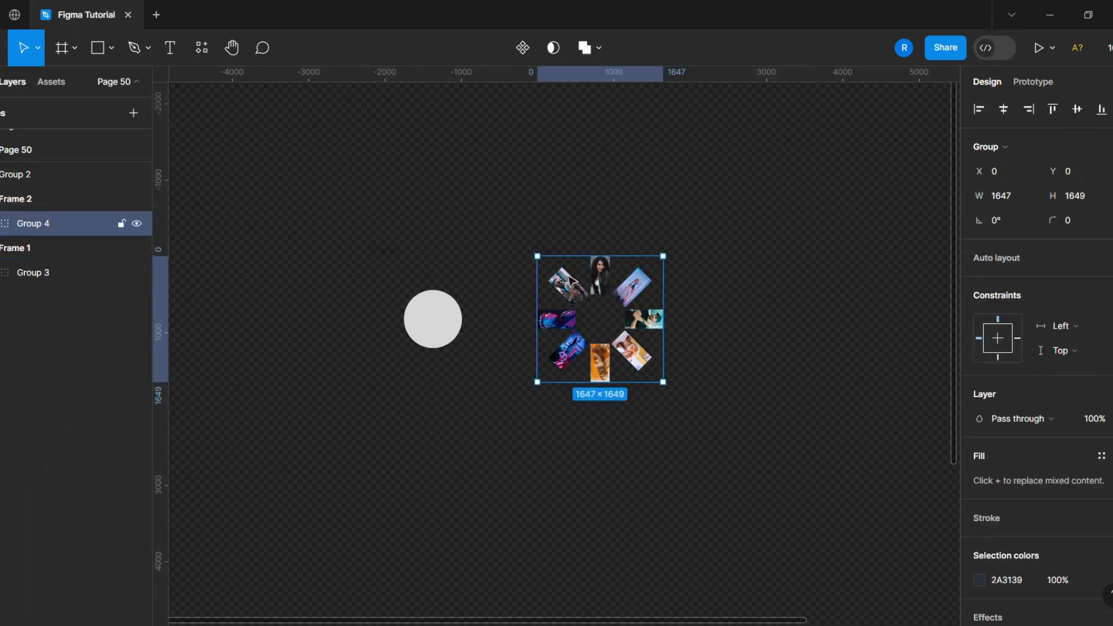
- Duplicate Frame 2 and select the image group inside the new copy
{"action": "left_click", "coordinate": [398, 251]}
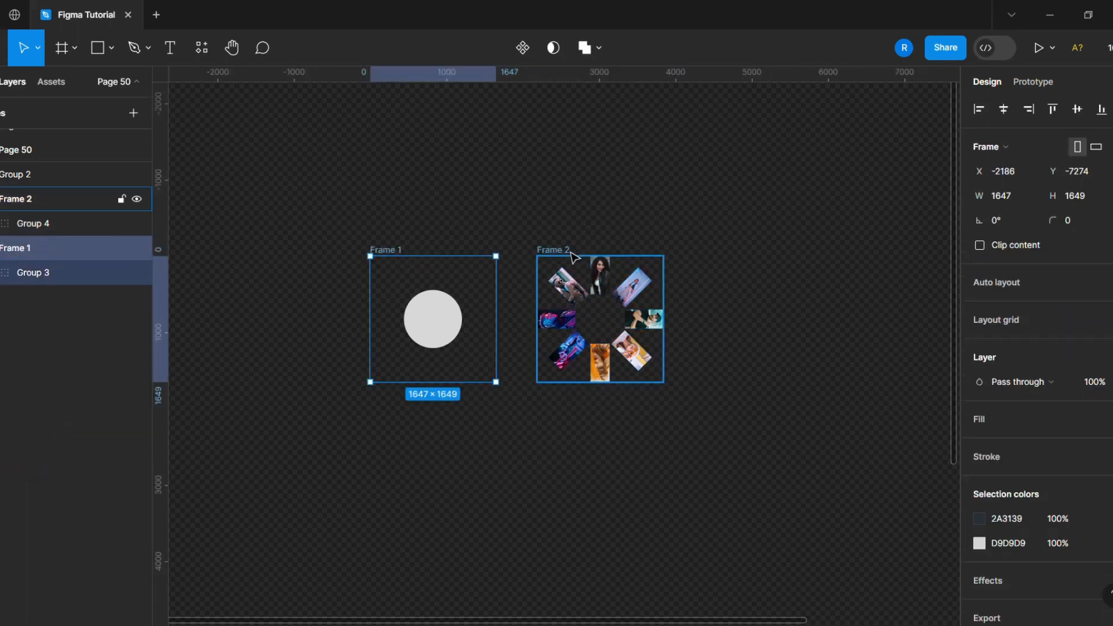
{"action": "left_click", "coordinate": [569, 252]}
{"action": "key", "text": "ctrl+d"}
{"action": "scroll", "coordinate": [608, 303], "scroll_direction": "up", "scroll_amount": 5}
{"action": "scroll", "coordinate": [653, 303], "scroll_direction": "left", "scroll_amount": 2}
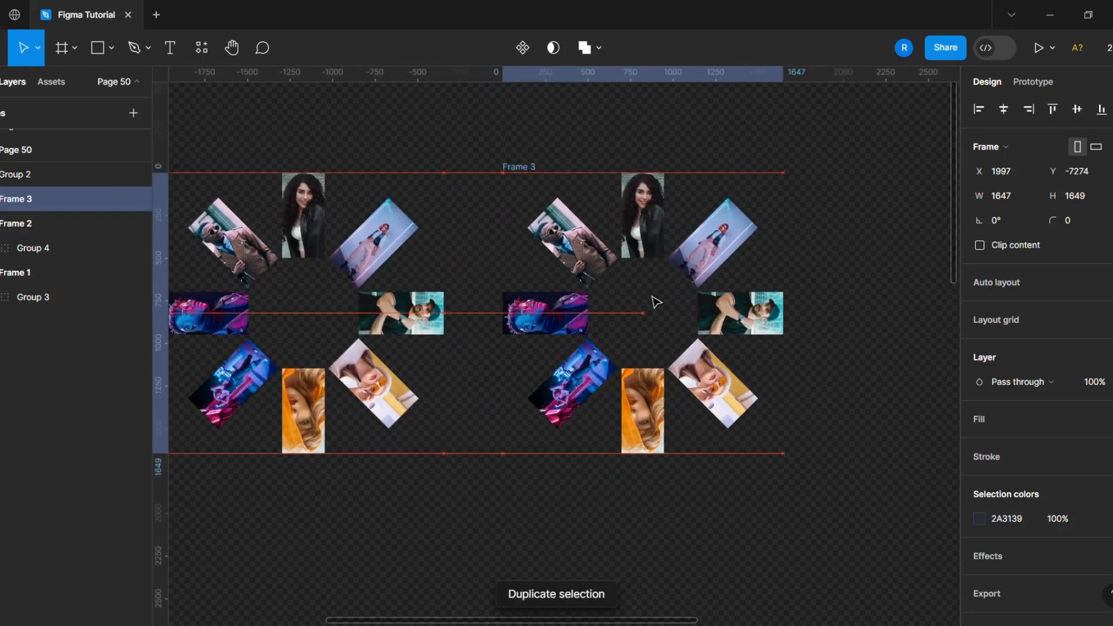
{"action": "left_click", "coordinate": [2, 199]}
{"action": "left_click", "coordinate": [33, 223]}
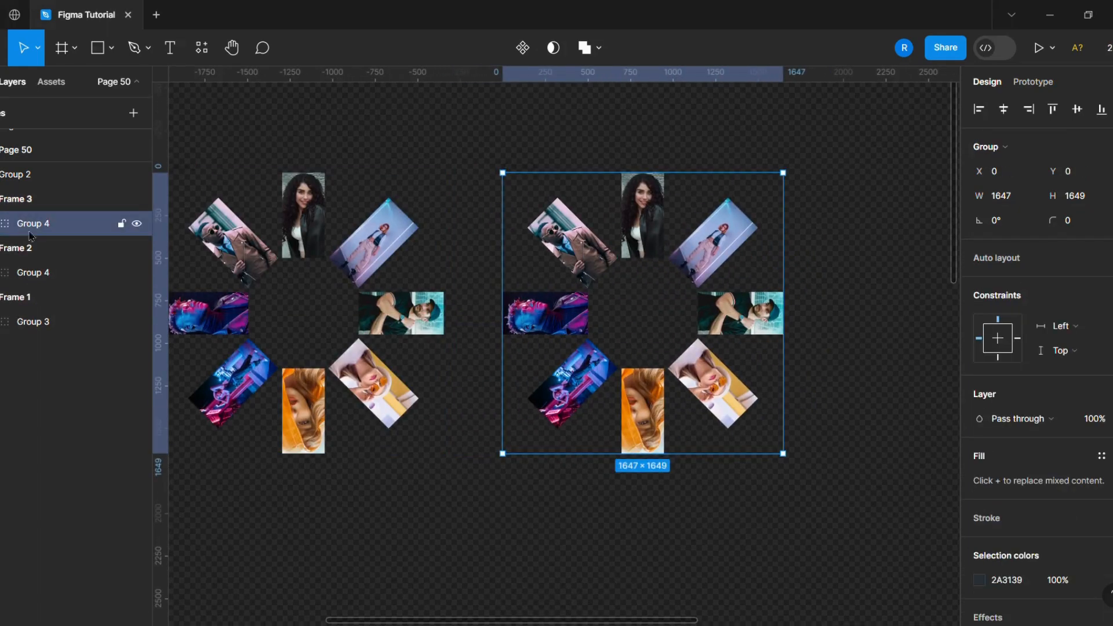
- Rotate the image group in the copied frame to 45°
{"action": "left_click", "coordinate": [996, 220]}
{"action": "type", "text": "45"}
{"action": "left_click", "coordinate": [820, 375]}
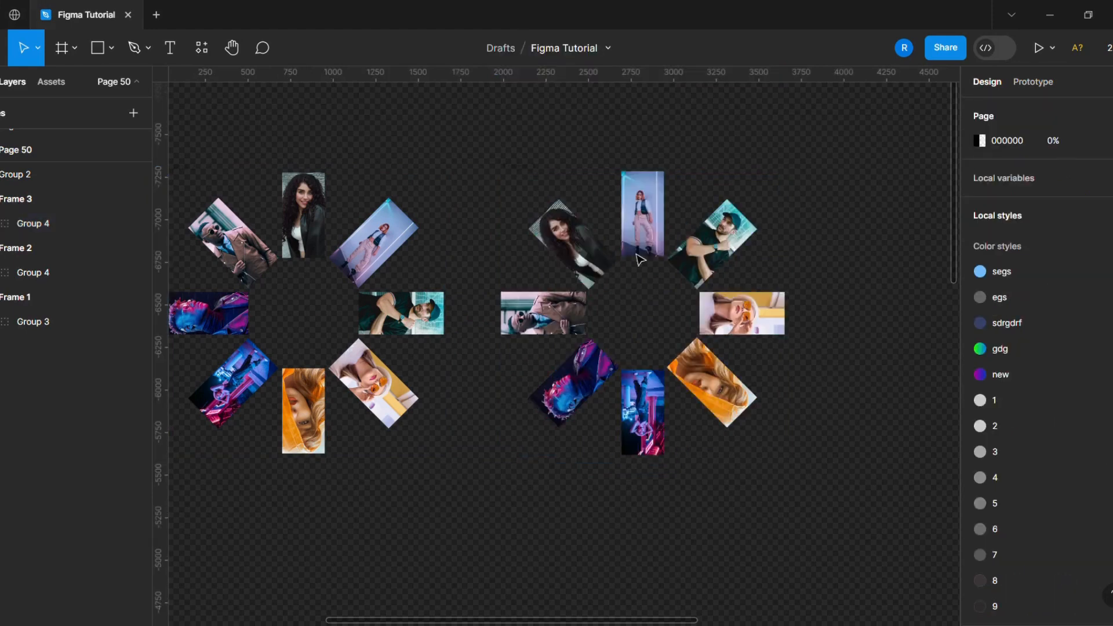
- Duplicate Frame 3 and rotate the image group in the new copy to 90°
{"action": "left_click", "coordinate": [538, 180]}
{"action": "scroll", "coordinate": [521, 182], "scroll_direction": "down", "scroll_amount": 1}
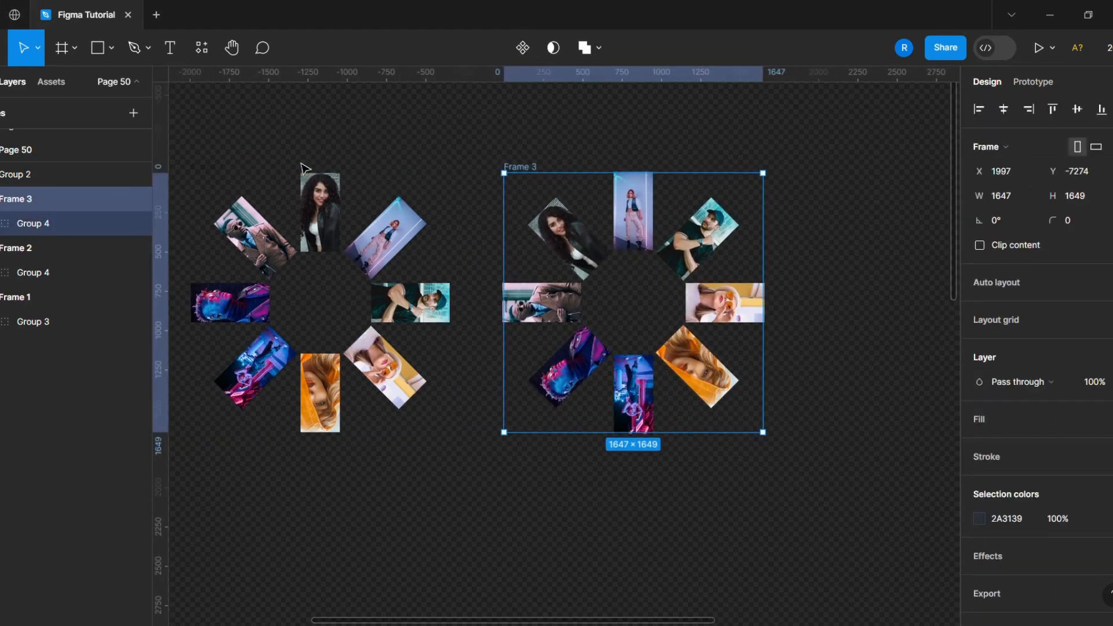
{"action": "left_click", "coordinate": [218, 177]}
{"action": "left_click", "coordinate": [547, 171]}
{"action": "left_click", "coordinate": [601, 226]}
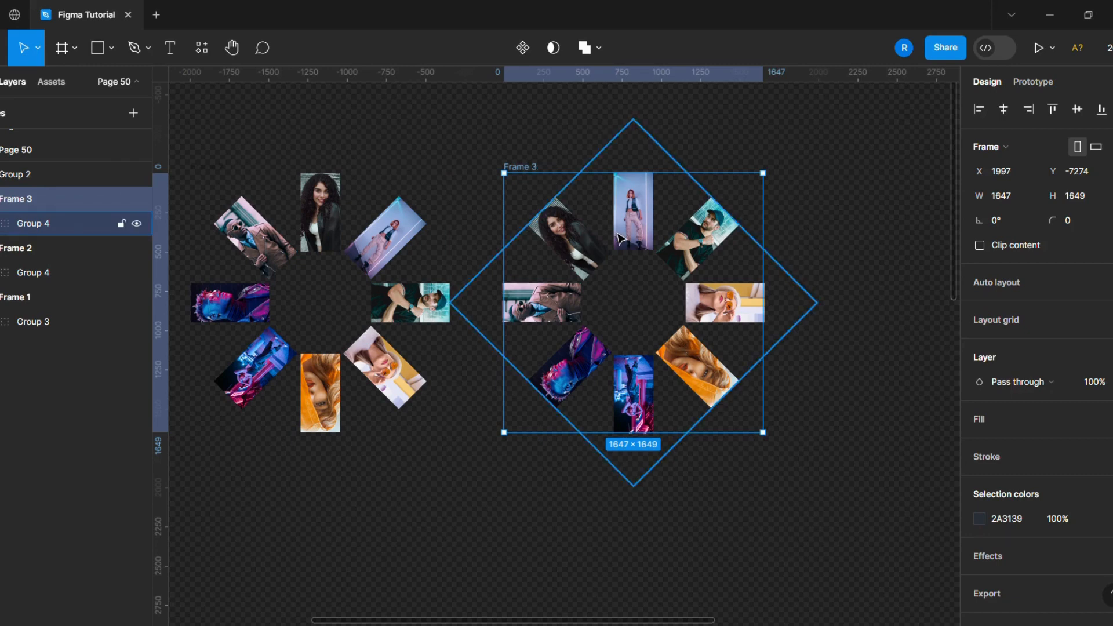
{"action": "left_click", "coordinate": [501, 123]}
{"action": "left_click", "coordinate": [525, 167]}
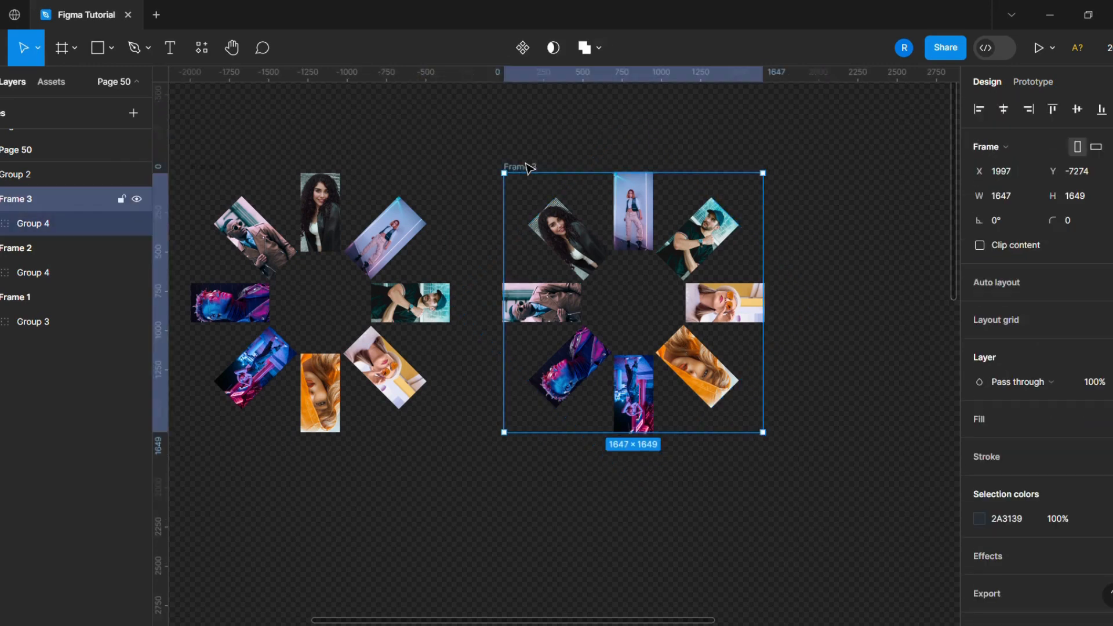
{"action": "key", "text": "ctrl+d"}
{"action": "left_click", "coordinate": [661, 258]}
{"action": "scroll", "coordinate": [754, 249], "scroll_direction": "right", "scroll_amount": 4}
{"action": "left_click", "coordinate": [1012, 230]}
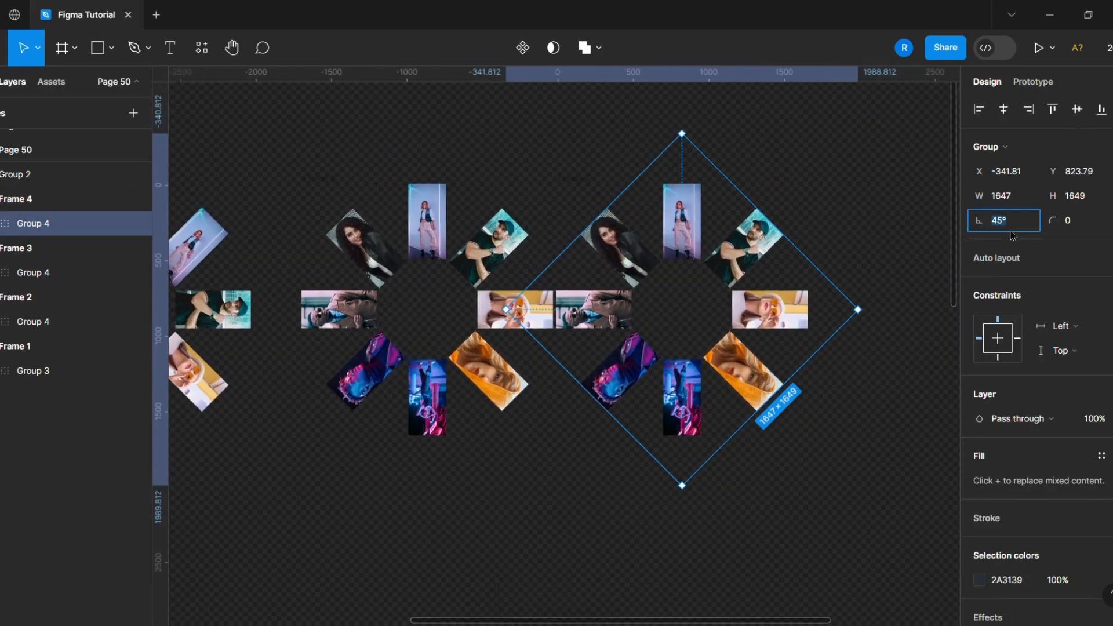
{"action": "left_click", "coordinate": [844, 519]}
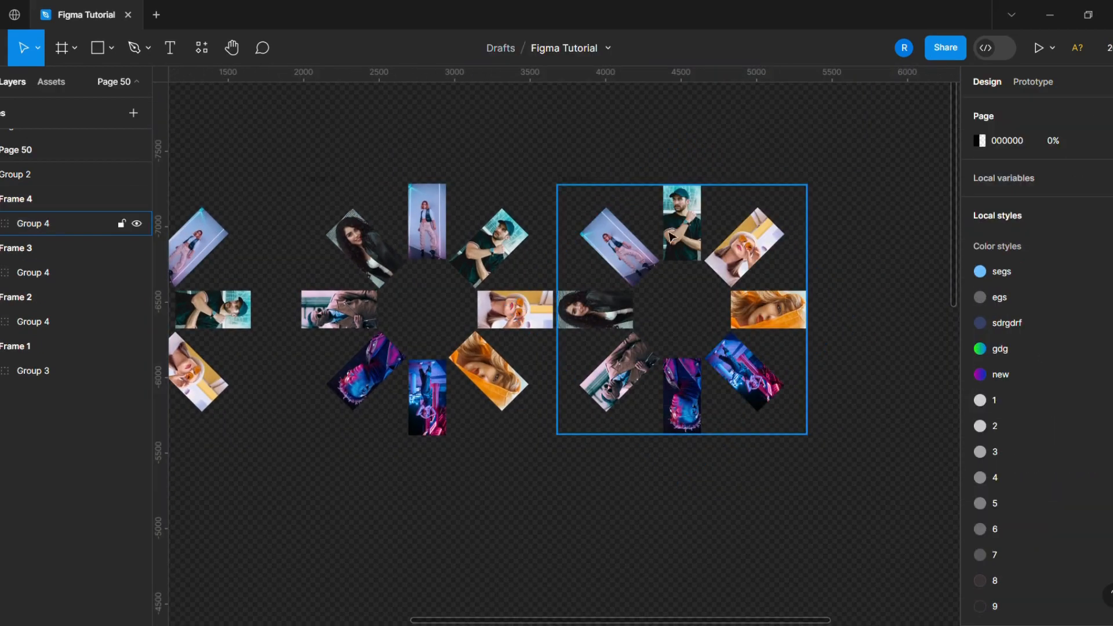
- Duplicate Frame 4 and rotate the image group in the new copy to 135°
{"action": "left_click", "coordinate": [587, 182]}
{"action": "scroll", "coordinate": [834, 268], "scroll_direction": "down", "scroll_amount": 1}
{"action": "scroll", "coordinate": [834, 269], "scroll_direction": "right", "scroll_amount": 4}
{"action": "key", "text": "ctrl+d"}
{"action": "left_click_drag", "start_coordinate": [693, 296], "coordinate": [709, 294]}
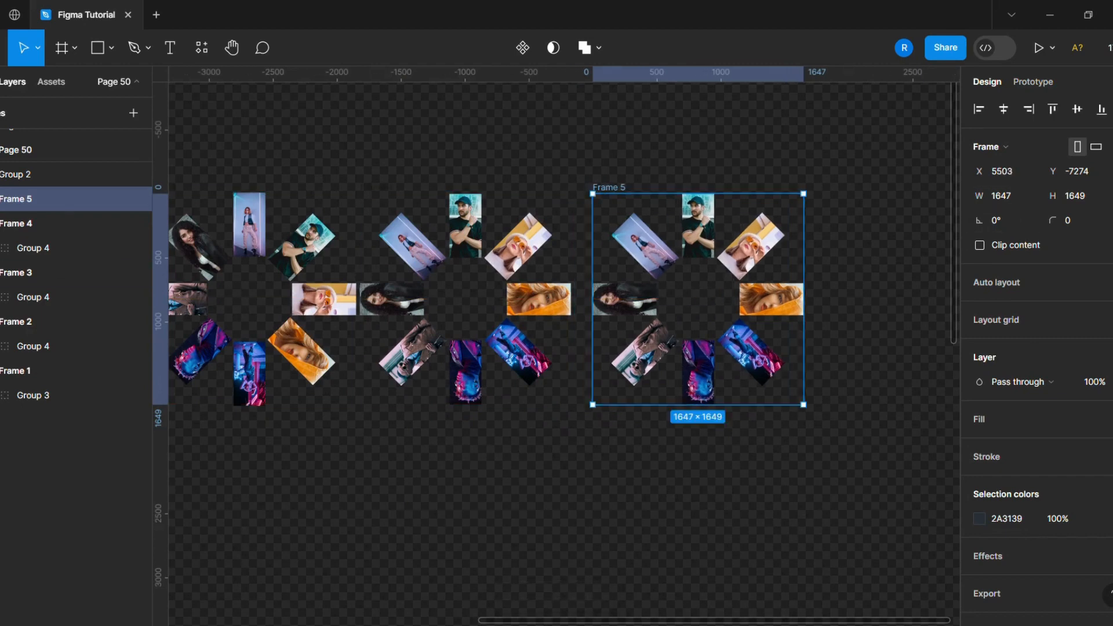
{"action": "left_click", "coordinate": [4, 199]}
{"action": "left_click", "coordinate": [15, 225]}
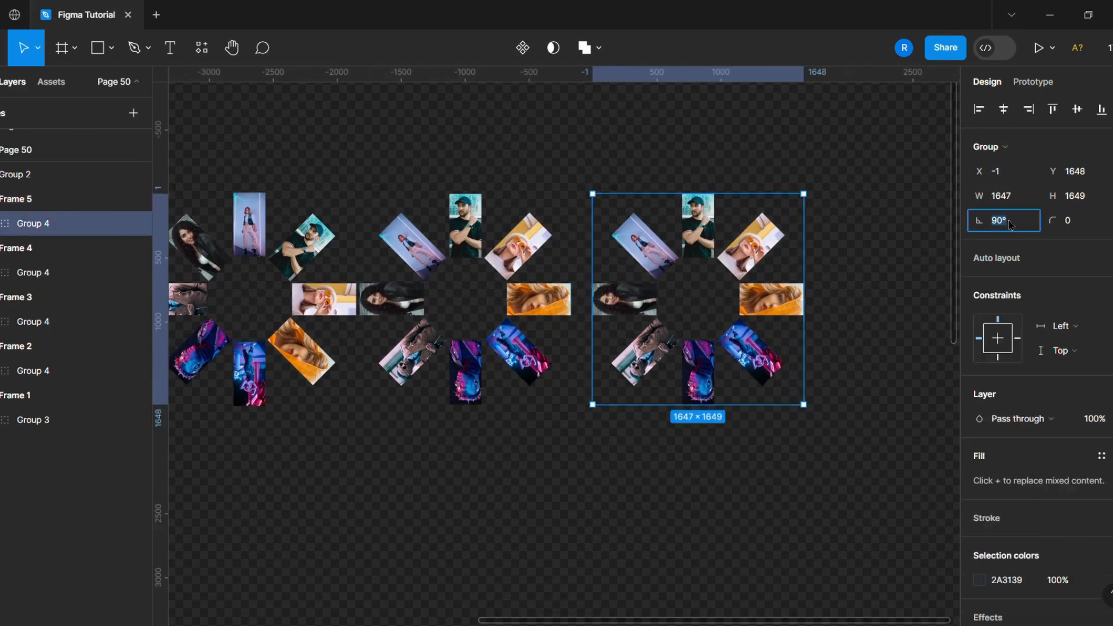
{"action": "left_click", "coordinate": [855, 385]}
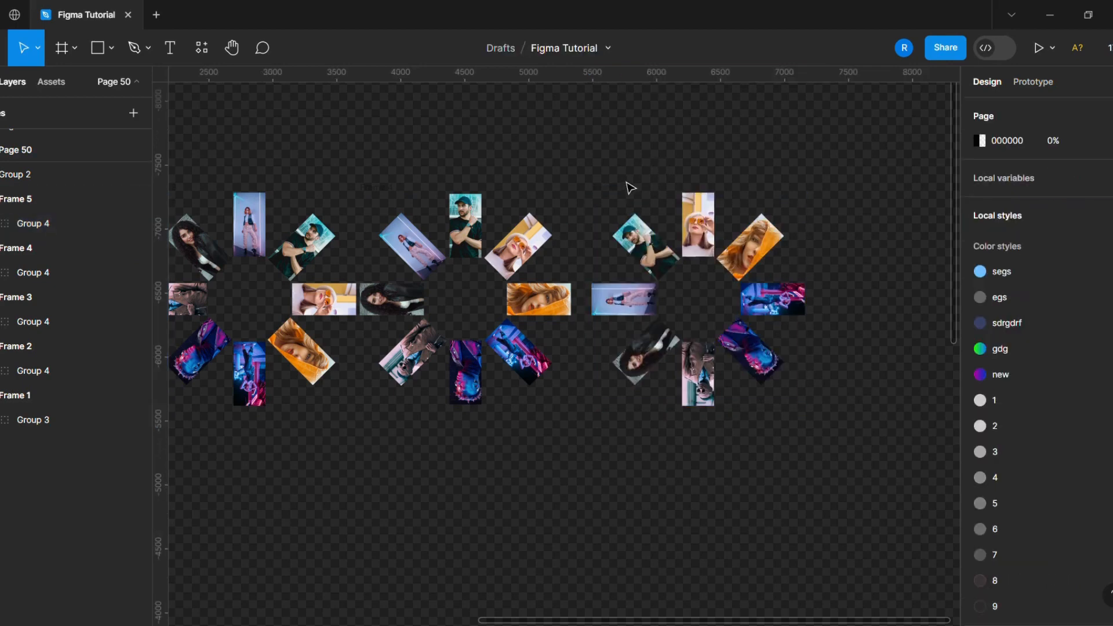
- Duplicate Frame 5 and rotate the image group in the new copy to 180°
{"action": "double_click", "coordinate": [641, 259]}
{"action": "left_click", "coordinate": [638, 124]}
{"action": "left_click", "coordinate": [612, 192]}
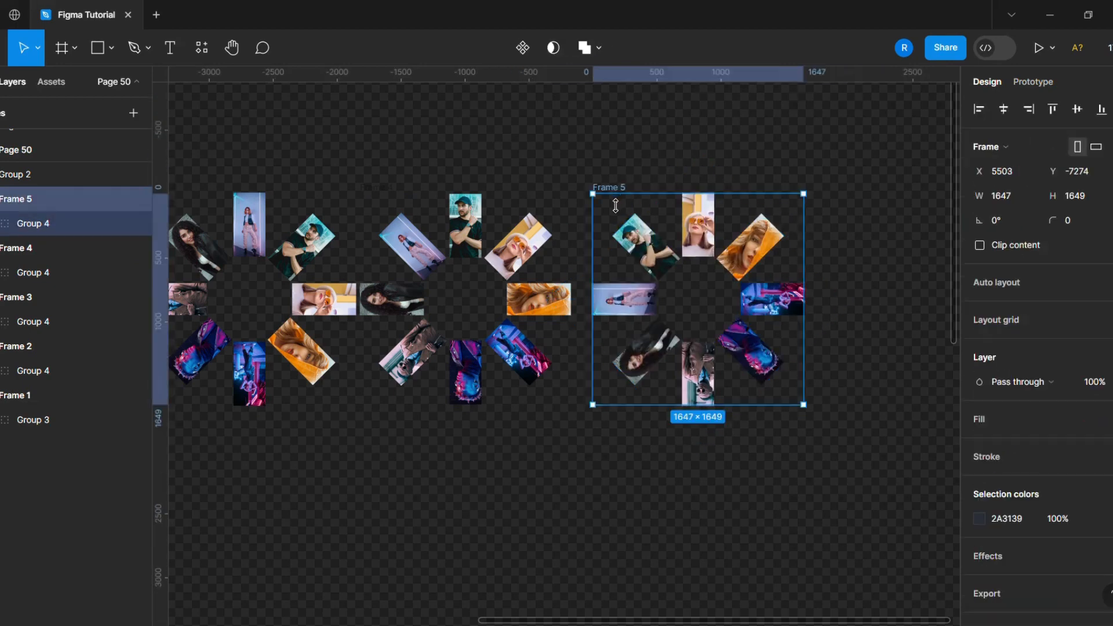
{"action": "key", "text": "ctrl+d"}
{"action": "scroll", "coordinate": [812, 301], "scroll_direction": "down", "scroll_amount": 3}
{"action": "scroll", "coordinate": [823, 291], "scroll_direction": "right", "scroll_amount": 2}
{"action": "scroll", "coordinate": [824, 291], "scroll_direction": "up", "scroll_amount": 2}
{"action": "left_click", "coordinate": [620, 264]}
{"action": "scroll", "coordinate": [619, 264], "scroll_direction": "up", "scroll_amount": 3}
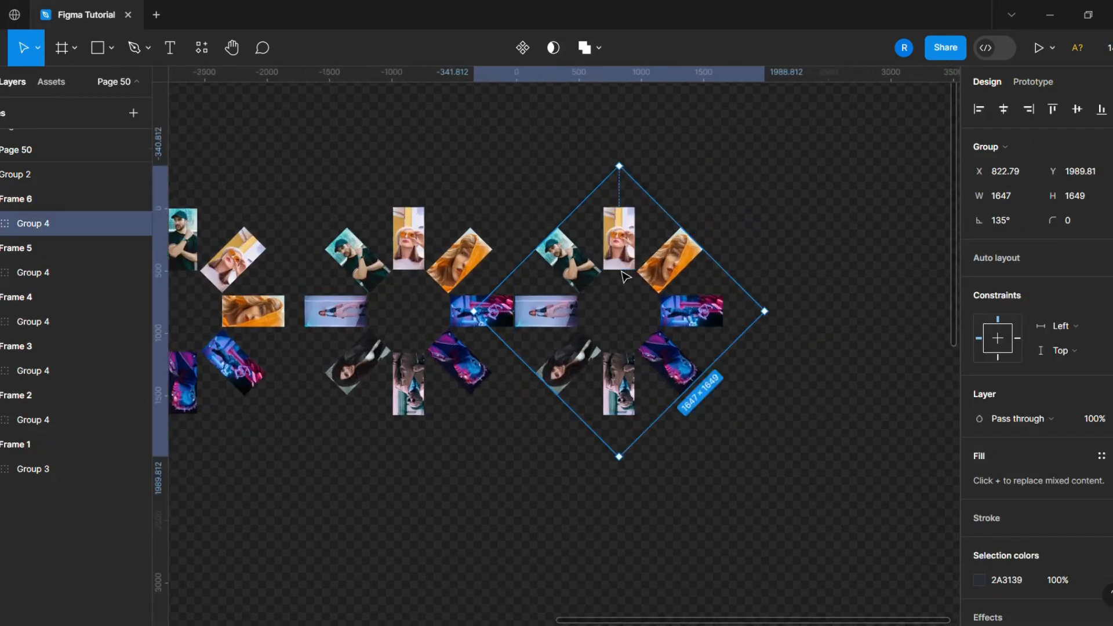
{"action": "type", "text": "180"}
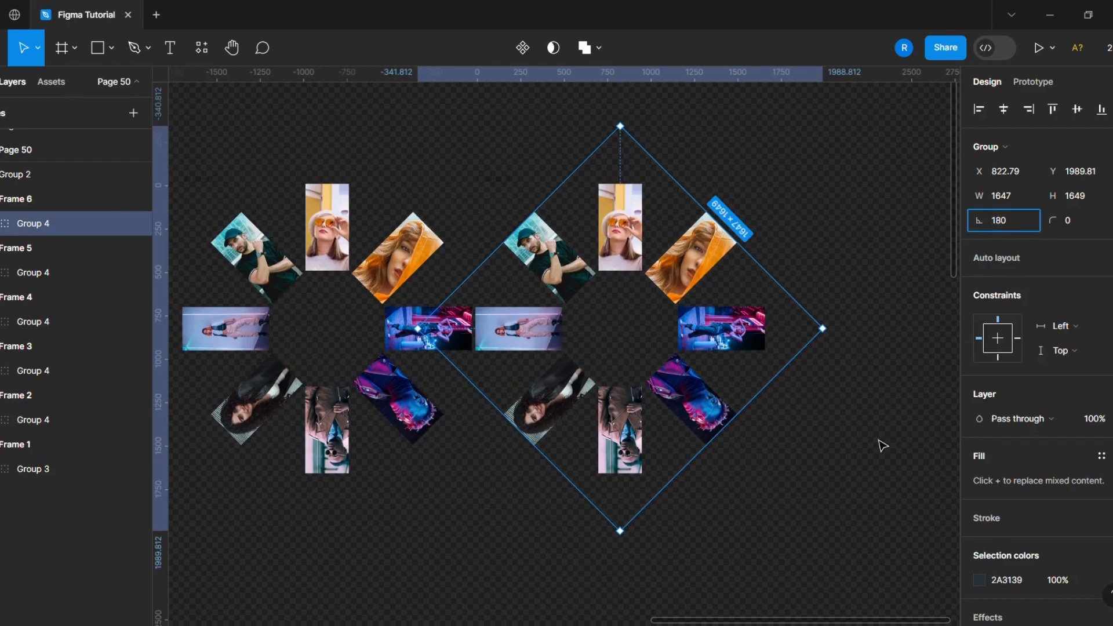
{"action": "left_click", "coordinate": [879, 440]}
- Duplicate Frame 6 and rotate the copy's image group by a further 45° (180°+45)
{"action": "left_click", "coordinate": [507, 180]}
{"action": "scroll", "coordinate": [805, 254], "scroll_direction": "right", "scroll_amount": 2}
{"action": "scroll", "coordinate": [805, 254], "scroll_direction": "up", "scroll_amount": 1}
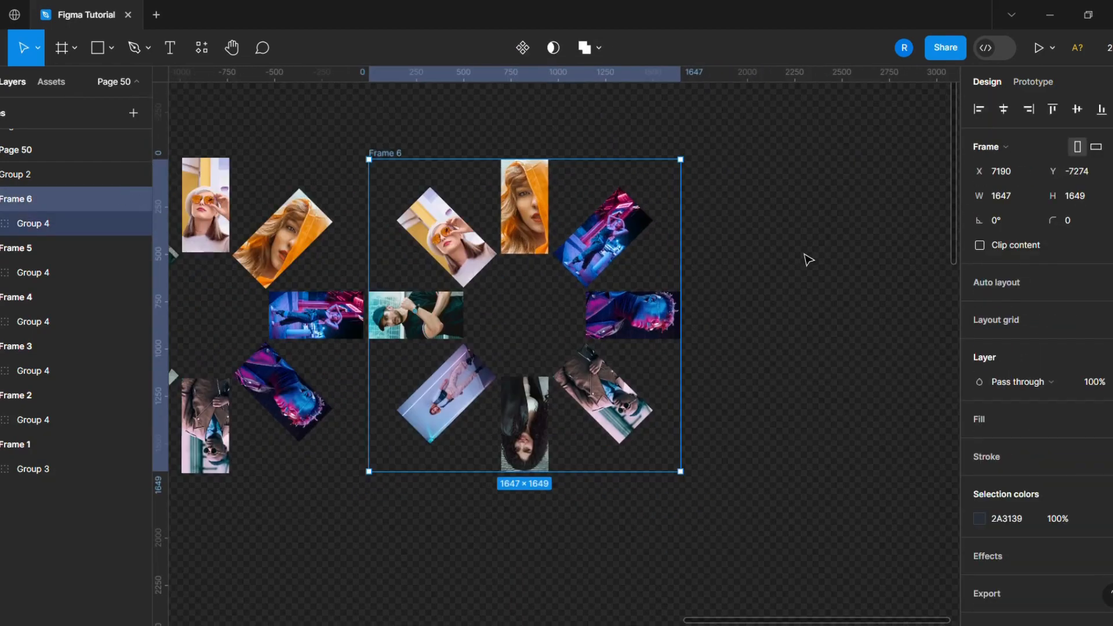
{"action": "key", "text": "ctrl+d"}
{"action": "double_click", "coordinate": [685, 249]}
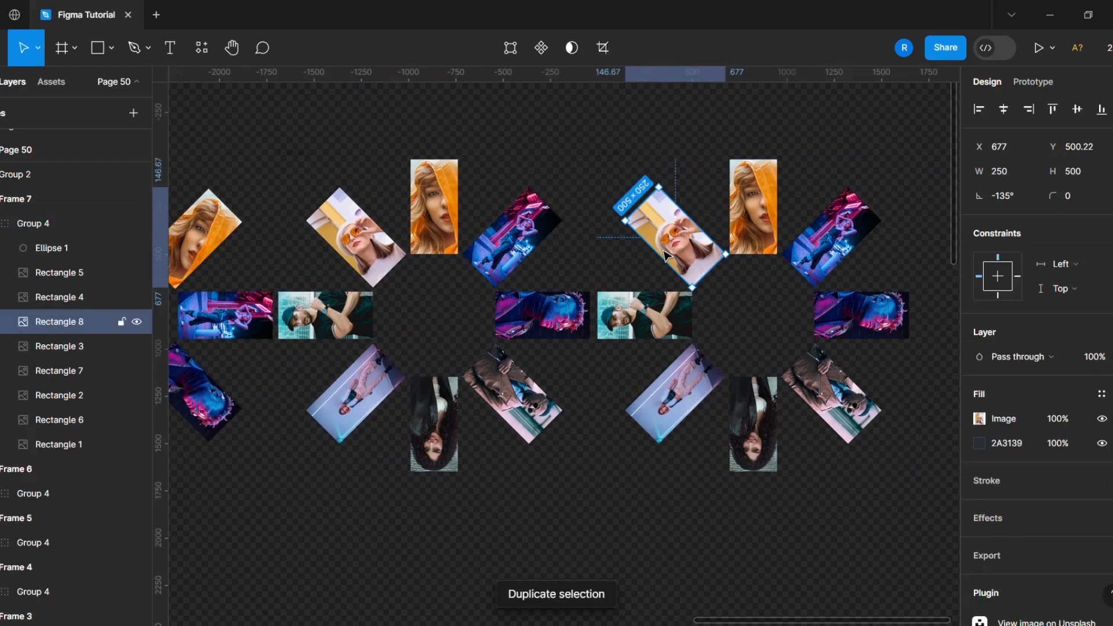
{"action": "key", "text": "Escape"}
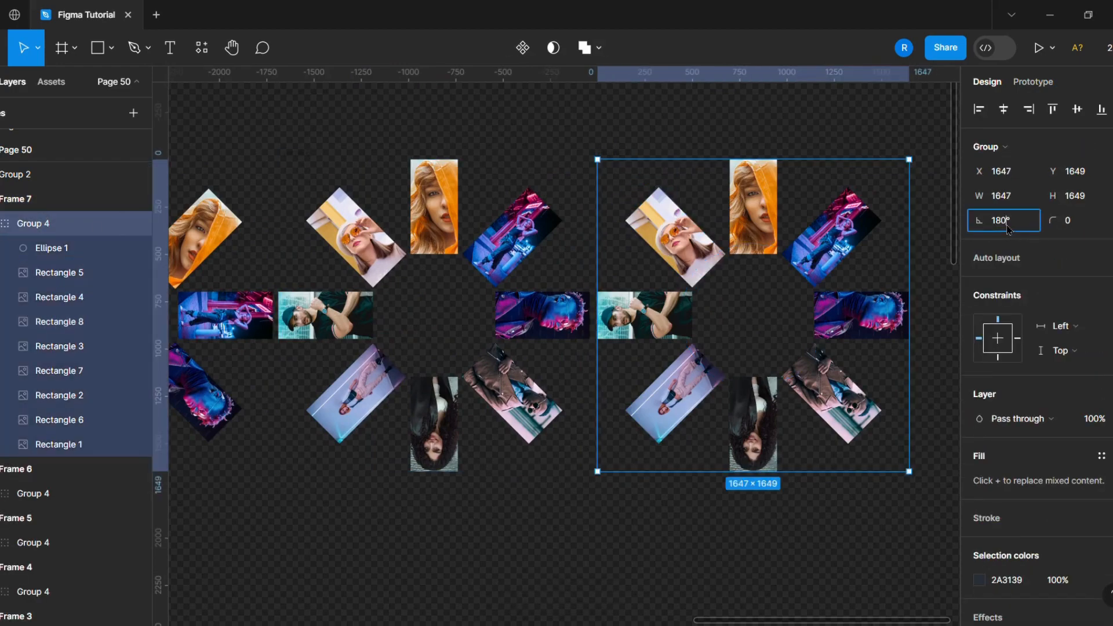
{"action": "left_click", "coordinate": [547, 500]}
- Duplicate Frame 7 and add 45° to the rotation of the copy's image group
{"action": "scroll", "coordinate": [542, 504], "scroll_direction": "down", "scroll_amount": 3}
{"action": "scroll", "coordinate": [539, 506], "scroll_direction": "right", "scroll_amount": 2}
{"action": "scroll", "coordinate": [522, 481], "scroll_direction": "up", "scroll_amount": 3}
{"action": "left_click", "coordinate": [380, 290]}
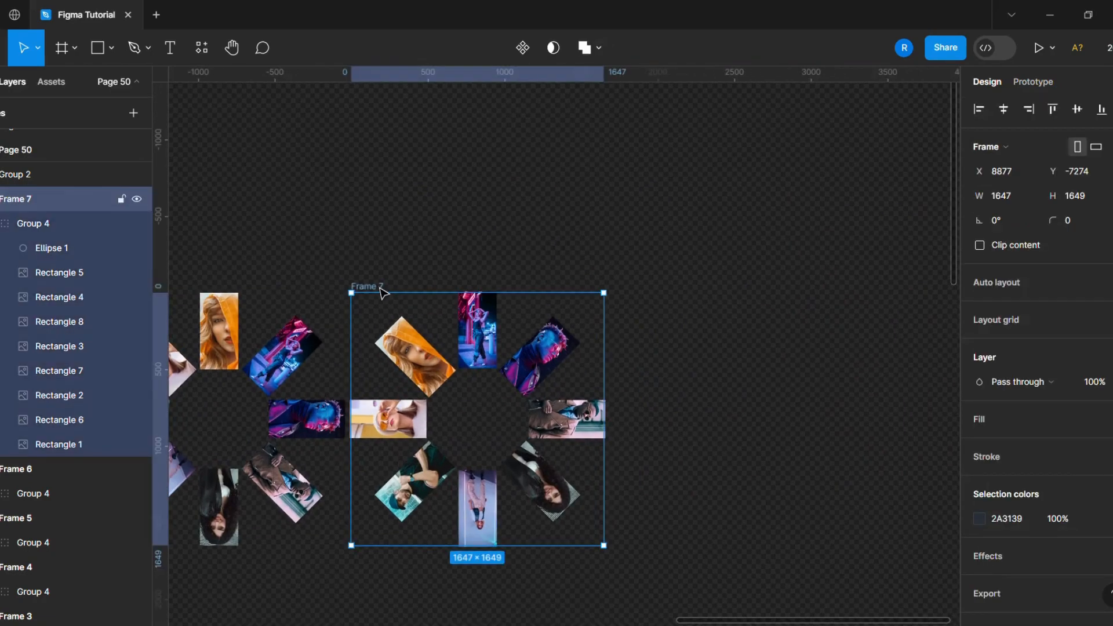
{"action": "key", "text": "ctrl+d"}
{"action": "left_click", "coordinate": [687, 352]}
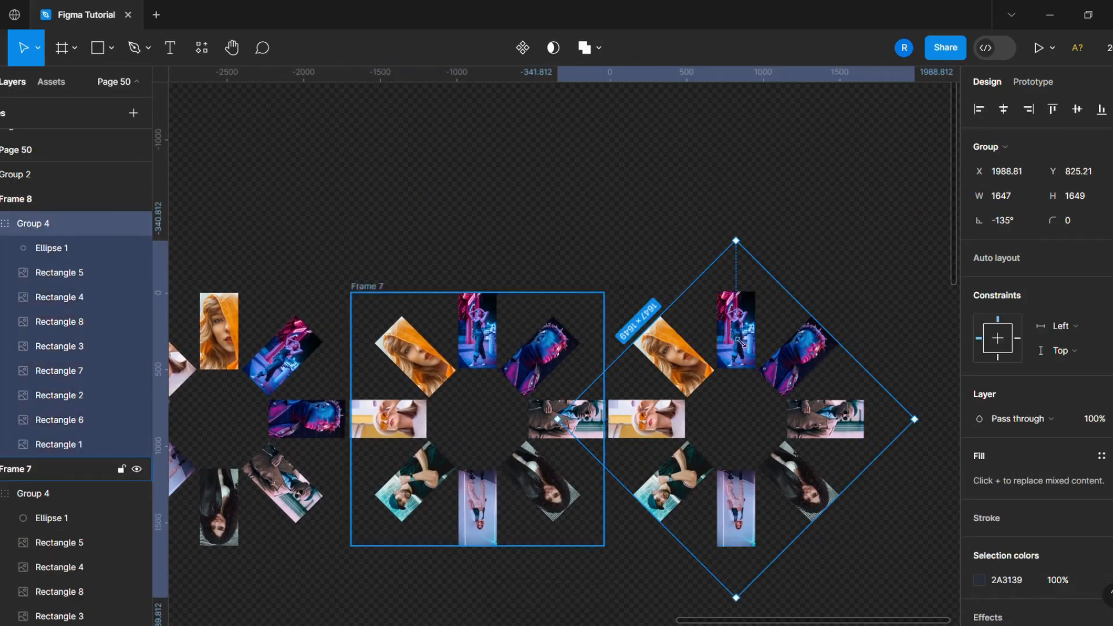
{"action": "left_click", "coordinate": [1018, 228]}
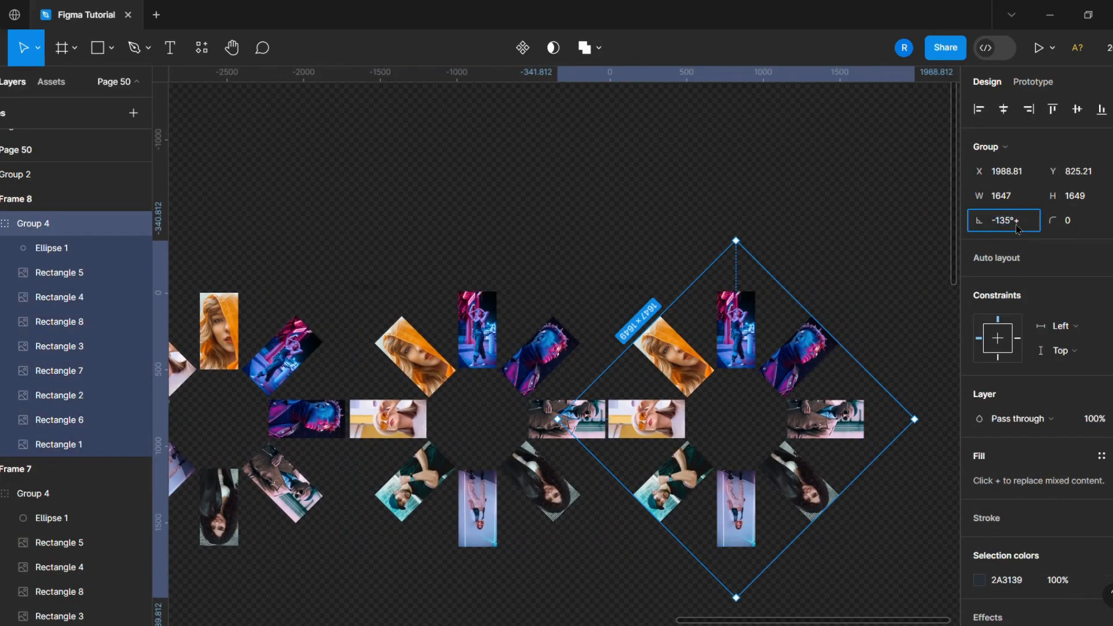
{"action": "type", "text": "+45"}
{"action": "left_click", "coordinate": [700, 240]}
- Duplicate Frame 8 and add 45° to the rotation of the image group in Frame 9
{"action": "scroll", "coordinate": [514, 246], "scroll_direction": "right", "scroll_amount": 5}
{"action": "left_click", "coordinate": [273, 285]}
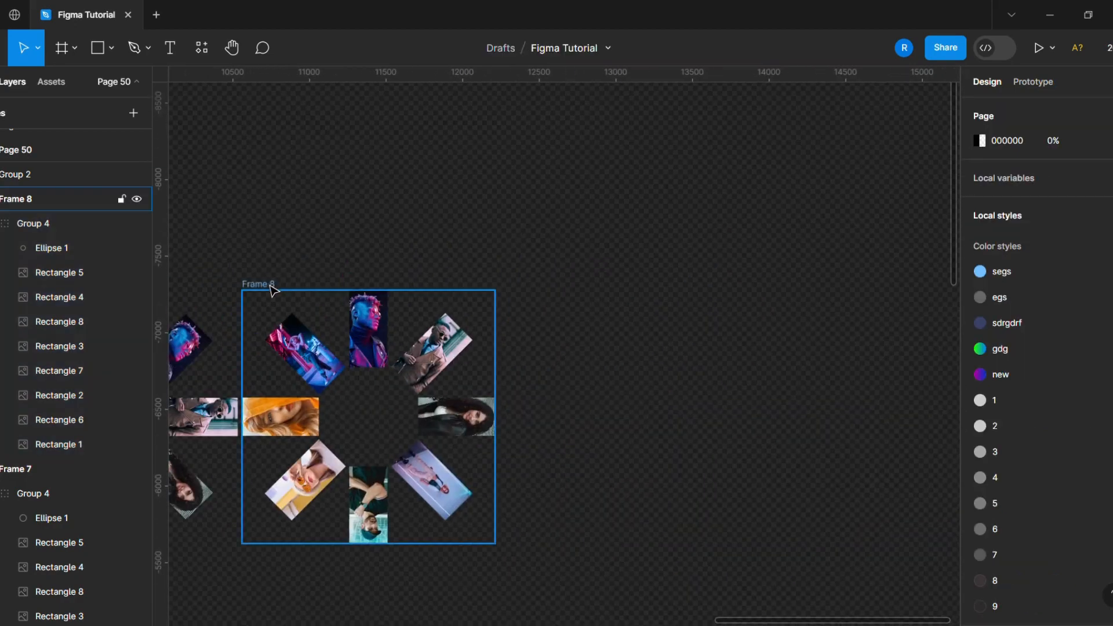
{"action": "key", "text": "ctrl+d"}
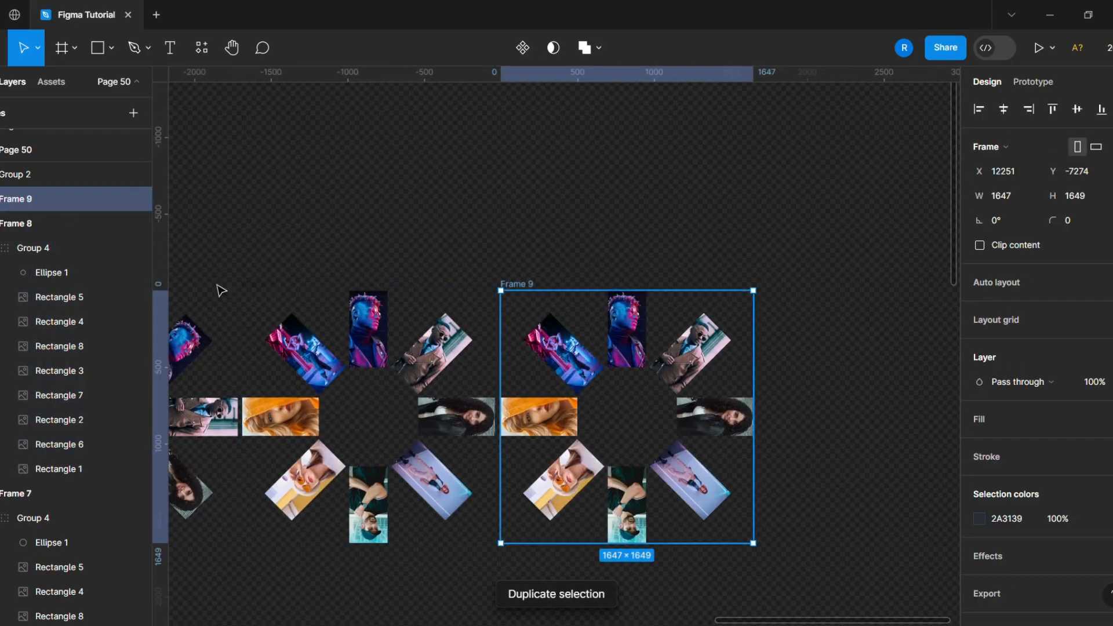
{"action": "key", "text": "Return"}
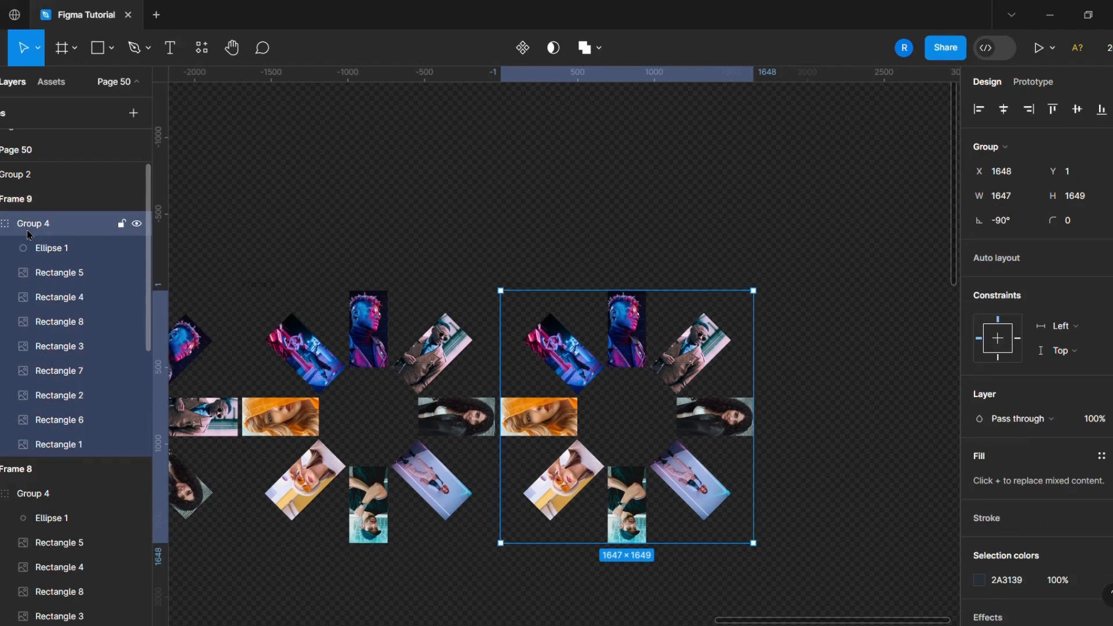
{"action": "left_click", "coordinate": [276, 291]}
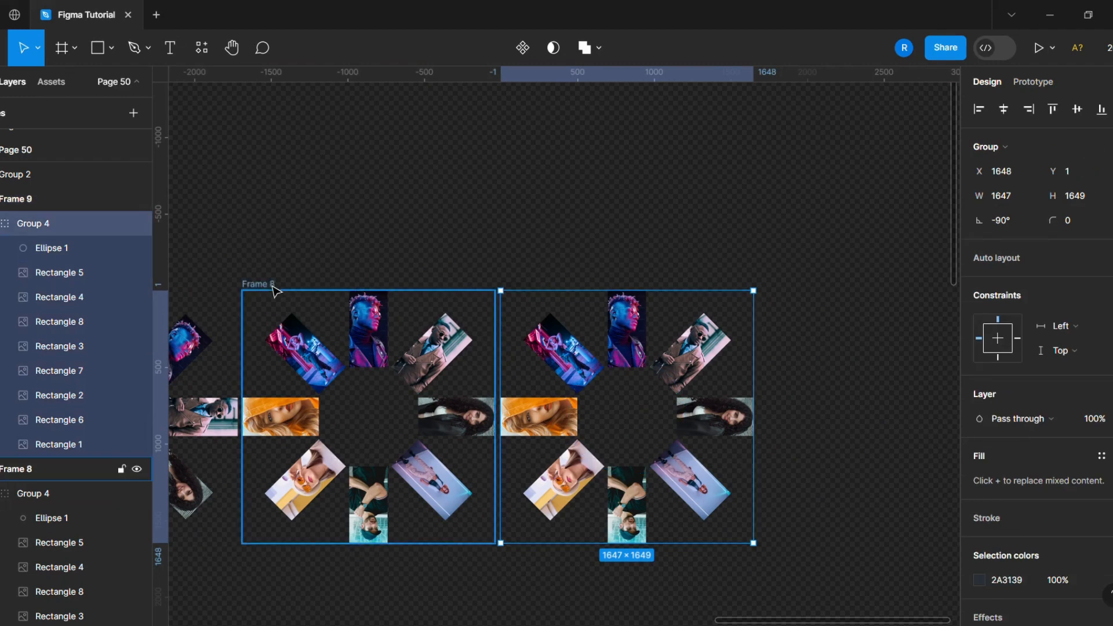
{"action": "left_click", "coordinate": [34, 233]}
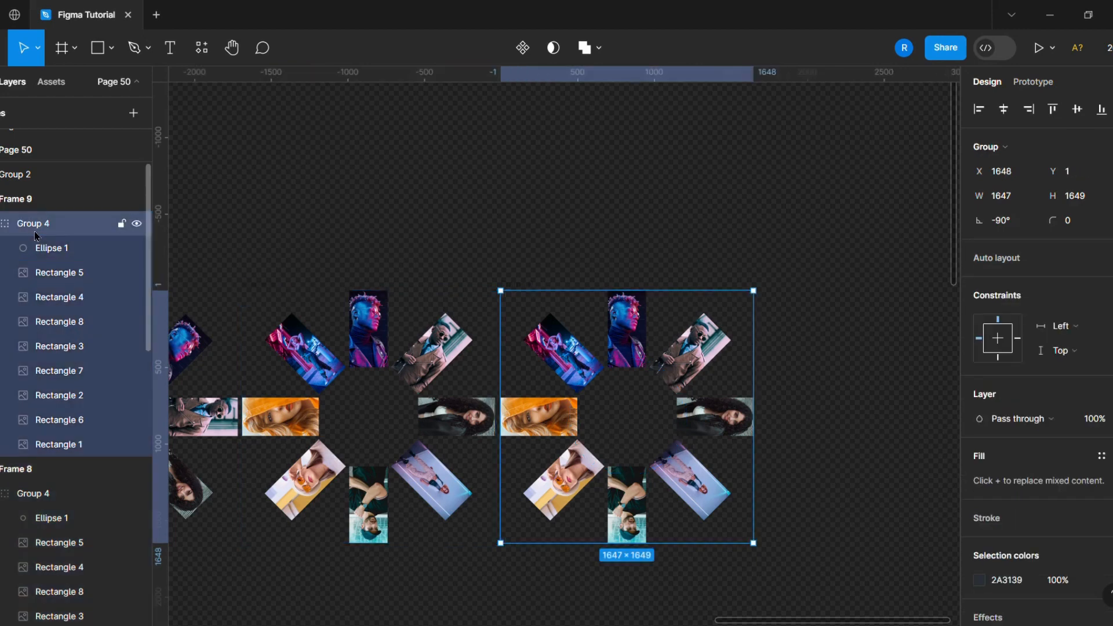
{"action": "left_click", "coordinate": [246, 298]}
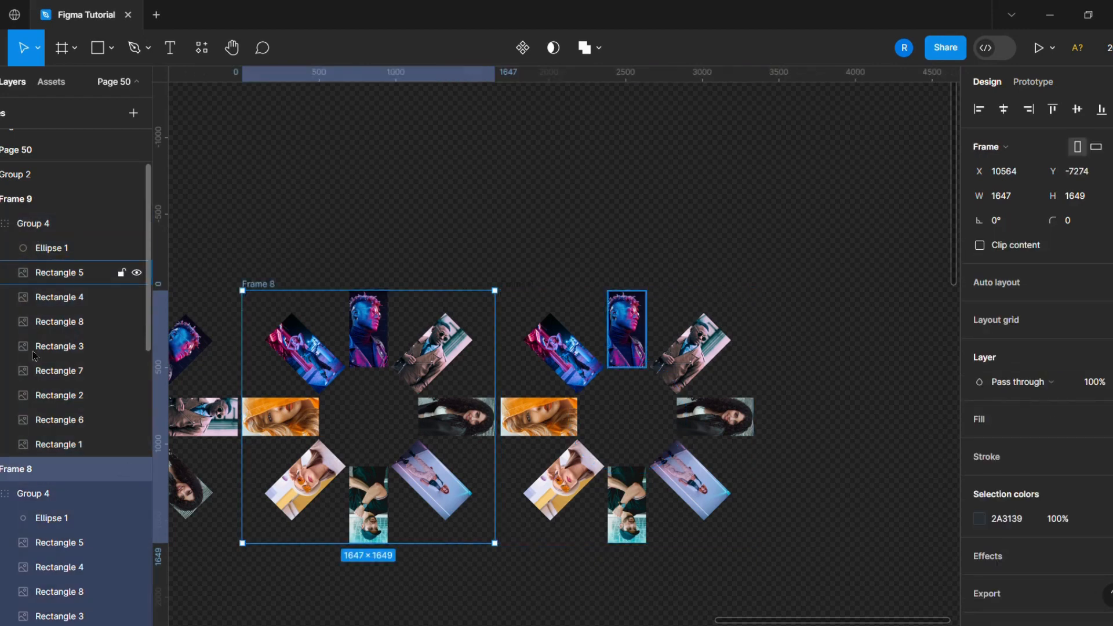
{"action": "left_click", "coordinate": [39, 501]}
{"action": "left_click", "coordinate": [513, 284]}
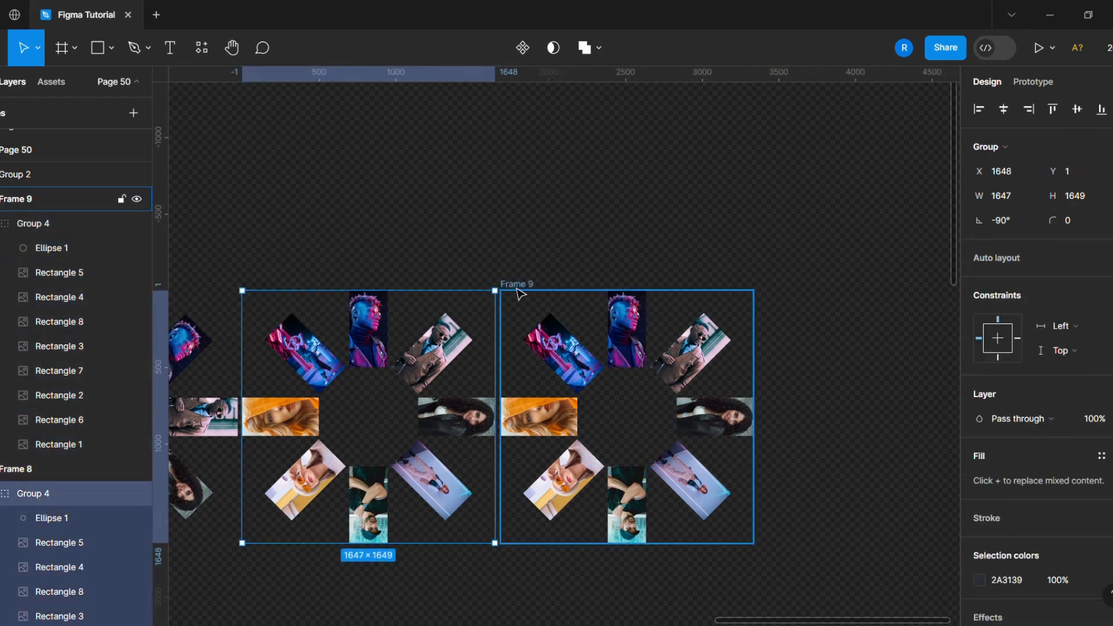
{"action": "left_click", "coordinate": [602, 377]}
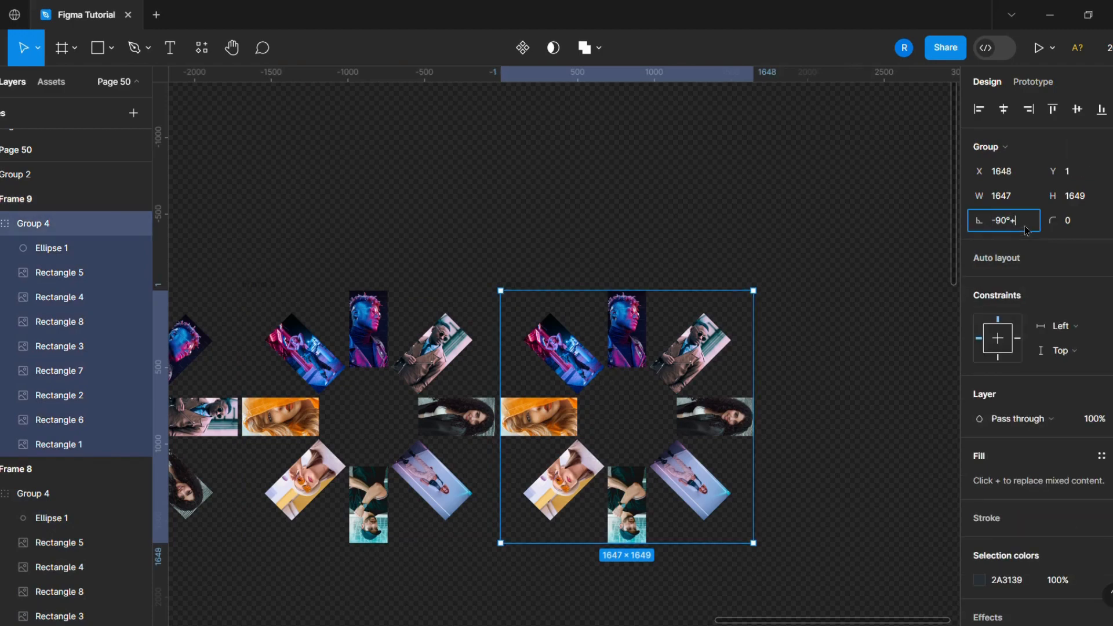
{"action": "left_click", "coordinate": [889, 302]}
- Move Frame 9 about 800 px further to the right
{"action": "scroll", "coordinate": [859, 322], "scroll_direction": "down", "scroll_amount": 2}
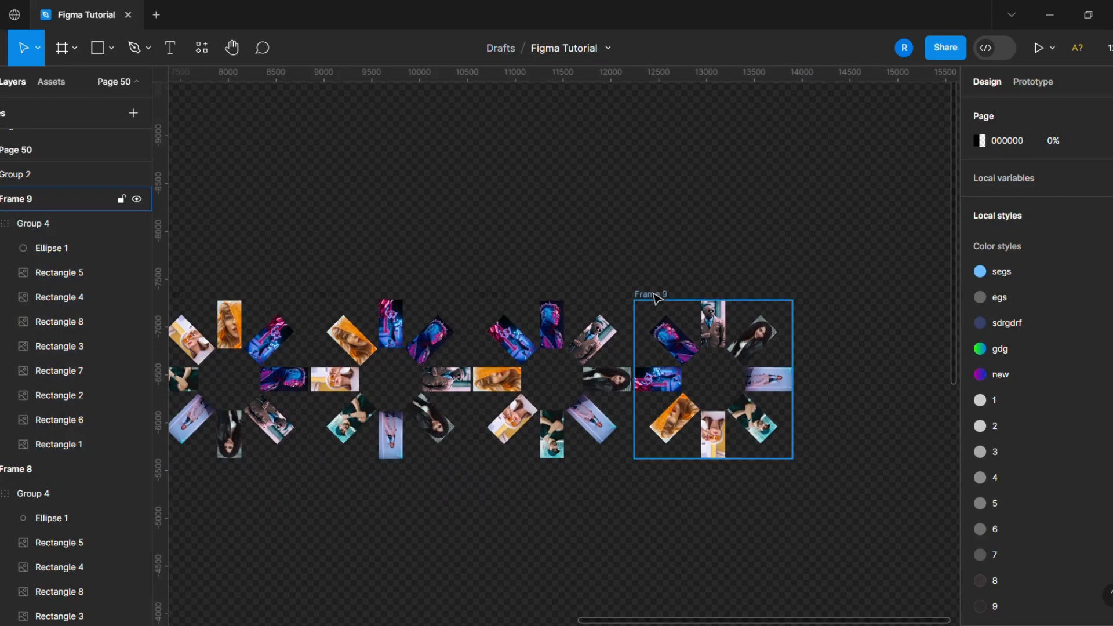
{"action": "left_click_drag", "start_coordinate": [654, 295], "coordinate": [754, 295]}
{"action": "scroll", "coordinate": [278, 342], "scroll_direction": "down", "scroll_amount": 3}
{"action": "scroll", "coordinate": [534, 325], "scroll_direction": "up", "scroll_amount": 4}
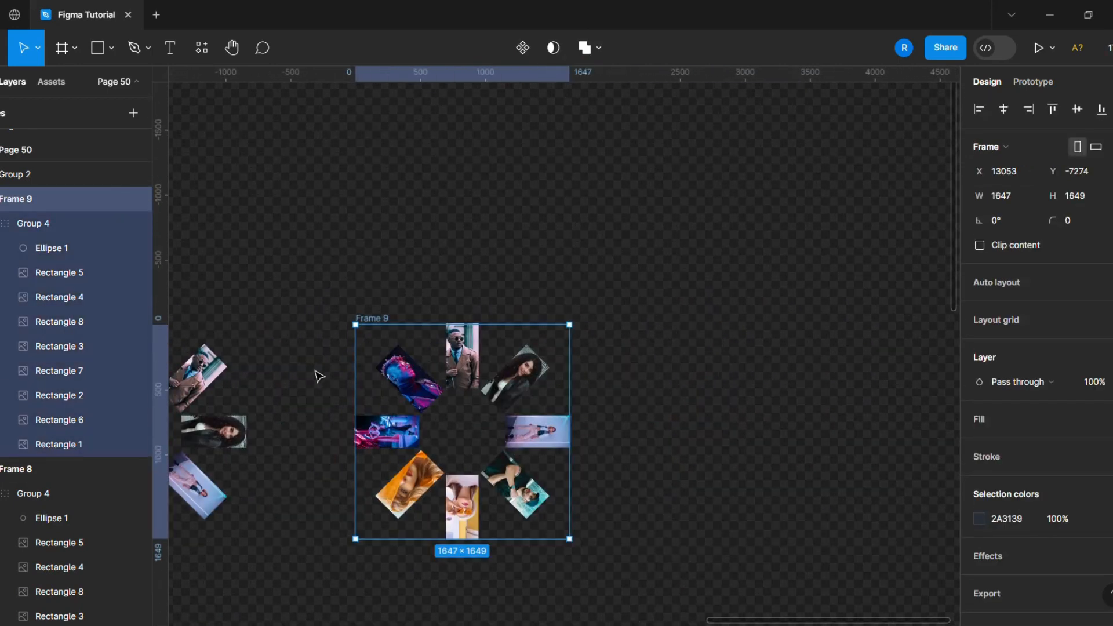
{"action": "key", "text": "ctrl+d"}
{"action": "left_click_drag", "start_coordinate": [703, 413], "coordinate": [747, 412]}
{"action": "left_click", "coordinate": [787, 409]}
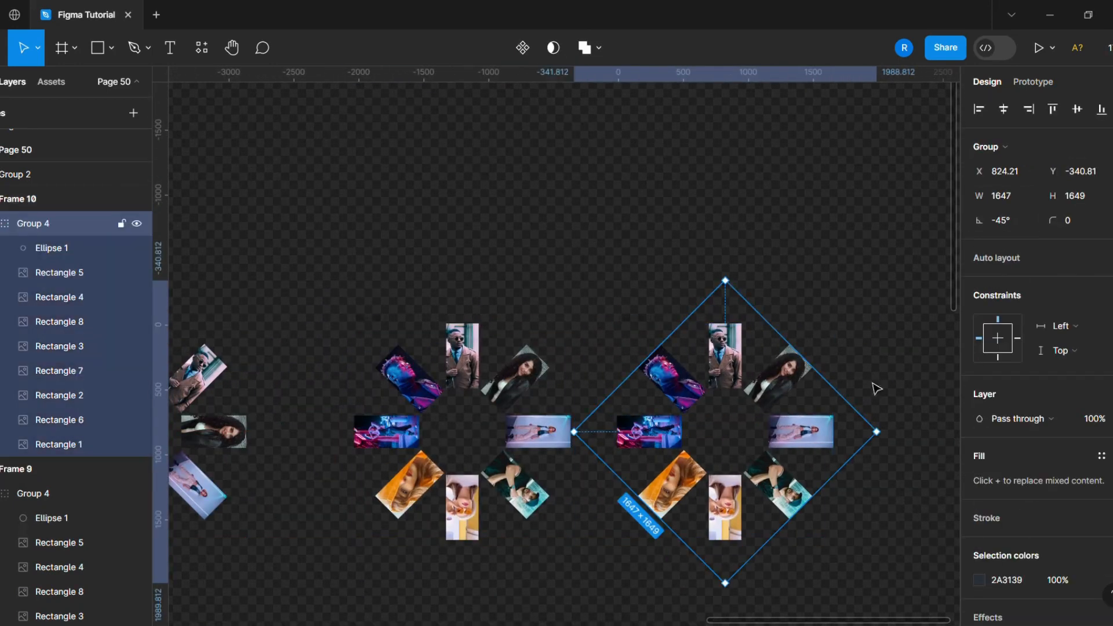
{"action": "left_click", "coordinate": [1015, 225]}
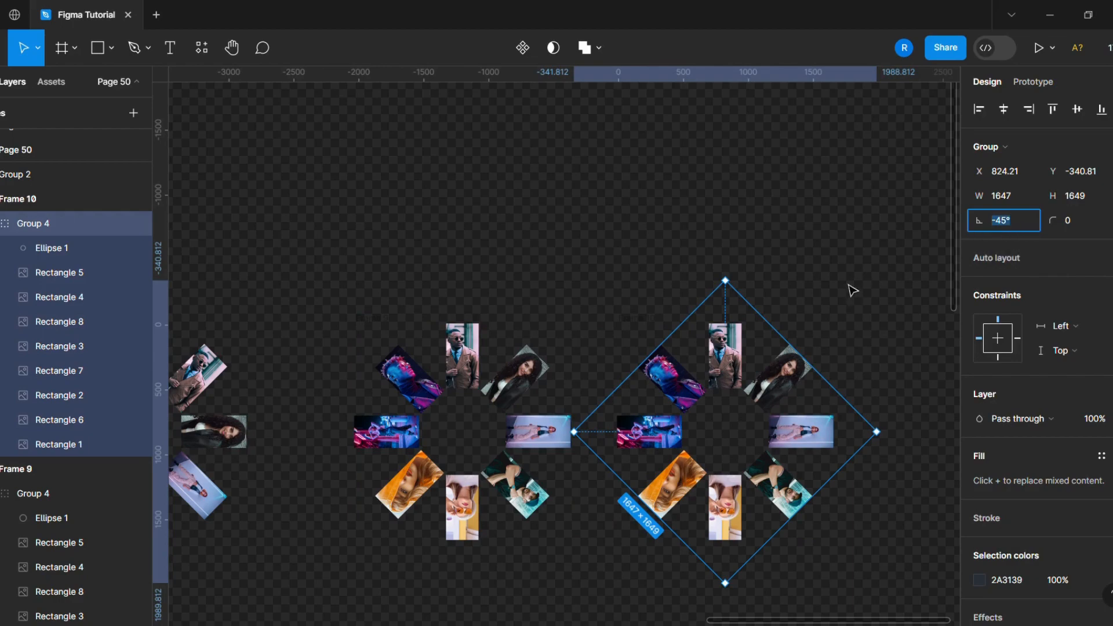
{"action": "scroll", "coordinate": [846, 297], "scroll_direction": "down", "scroll_amount": 5}
{"action": "scroll", "coordinate": [475, 304], "scroll_direction": "up", "scroll_amount": 3}
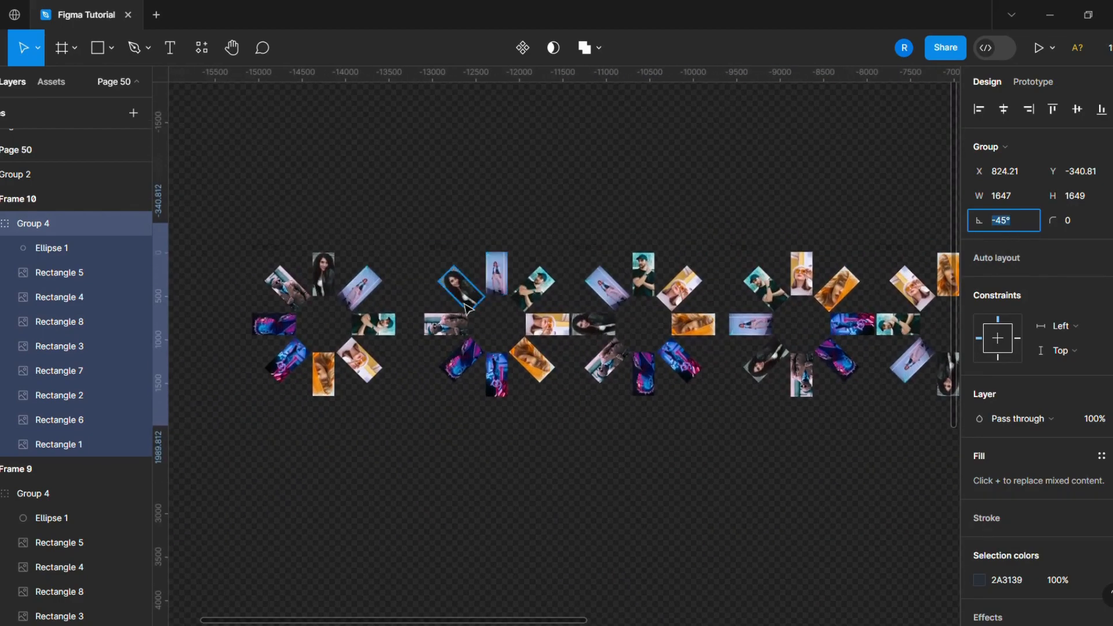
{"action": "scroll", "coordinate": [933, 350], "scroll_direction": "down", "scroll_amount": 5}
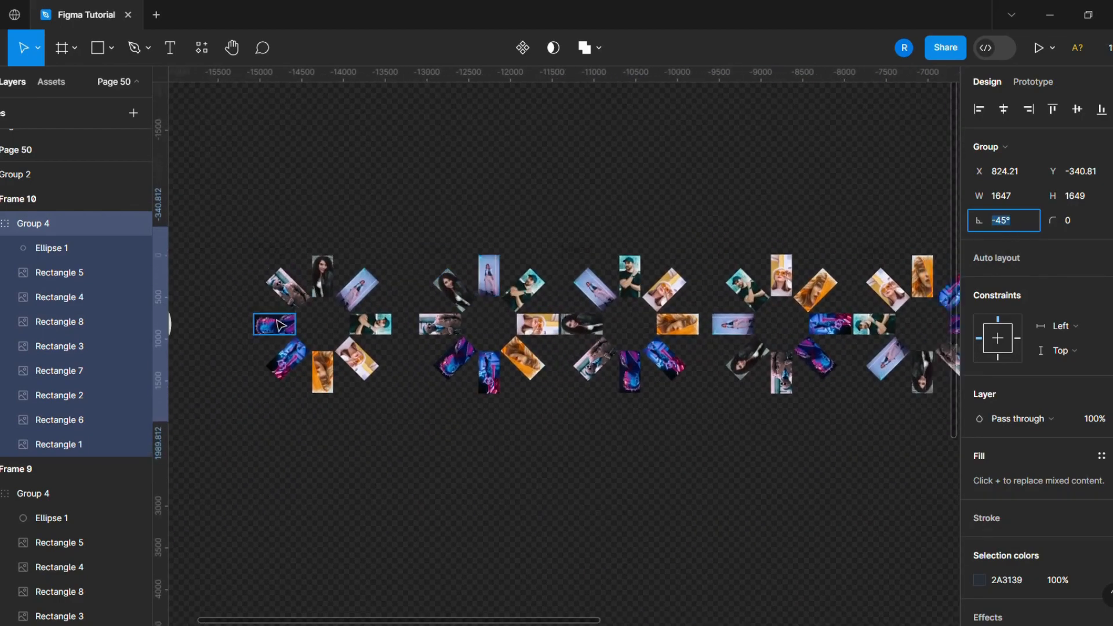
{"action": "left_click", "coordinate": [898, 461]}
{"action": "left_click", "coordinate": [903, 321]}
{"action": "key", "text": "Delete"}
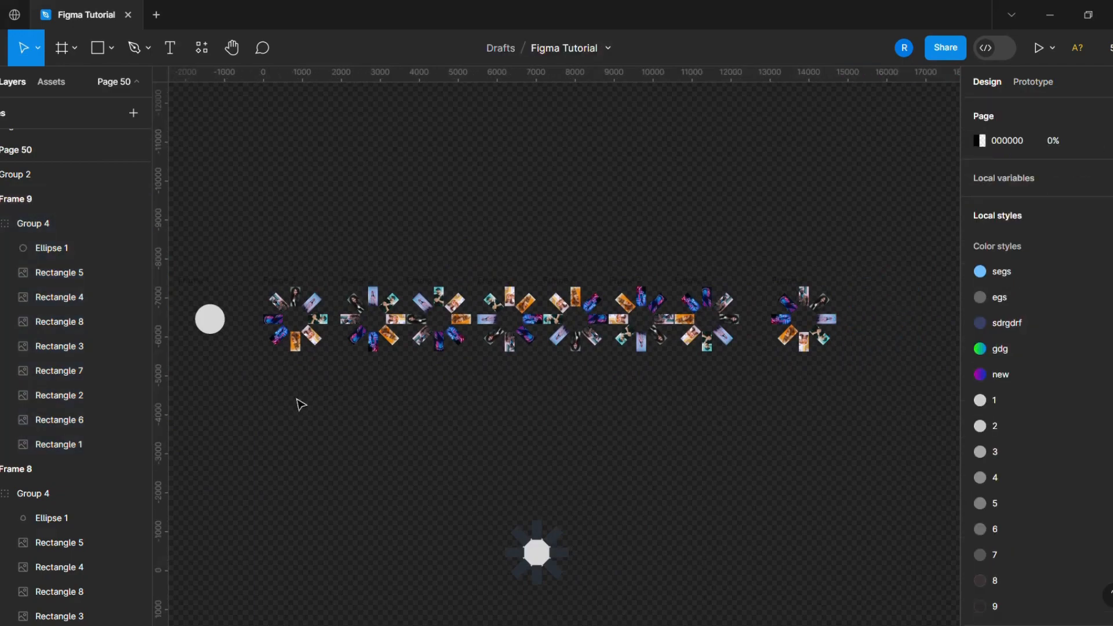
{"action": "scroll", "coordinate": [284, 395], "scroll_direction": "down", "scroll_amount": 2}
{"action": "scroll", "coordinate": [266, 385], "scroll_direction": "up", "scroll_amount": 5}
{"action": "left_click", "coordinate": [406, 251], "text": "ctrl"}
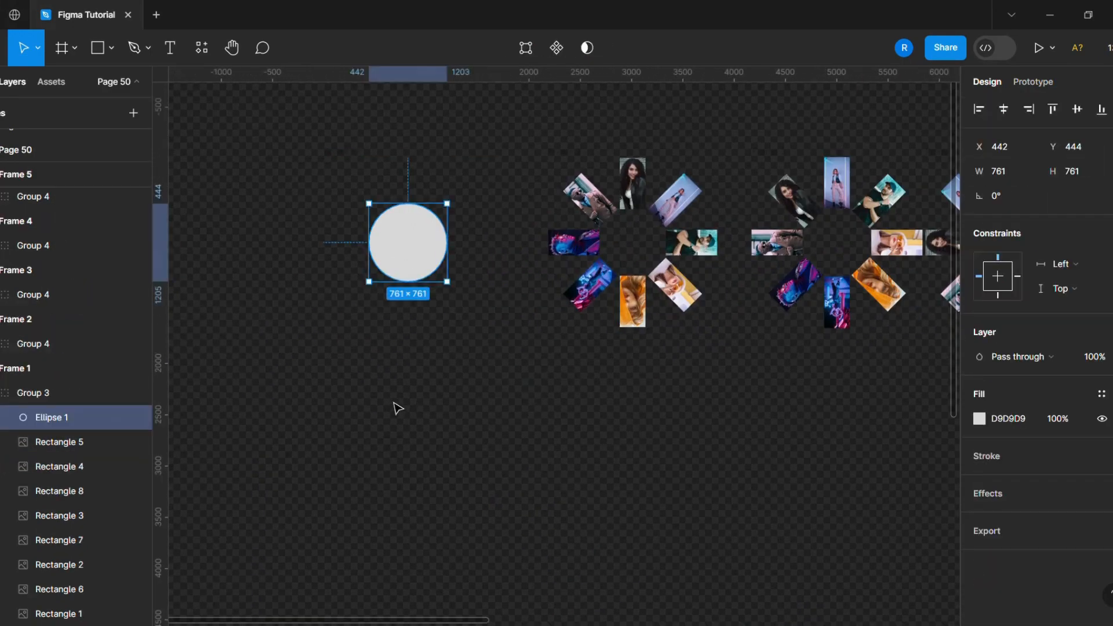
{"action": "scroll", "coordinate": [398, 409], "scroll_direction": "down", "scroll_amount": 3}
{"action": "left_click", "coordinate": [559, 461]}
{"action": "scroll", "coordinate": [898, 394], "scroll_direction": "up", "scroll_amount": 1}
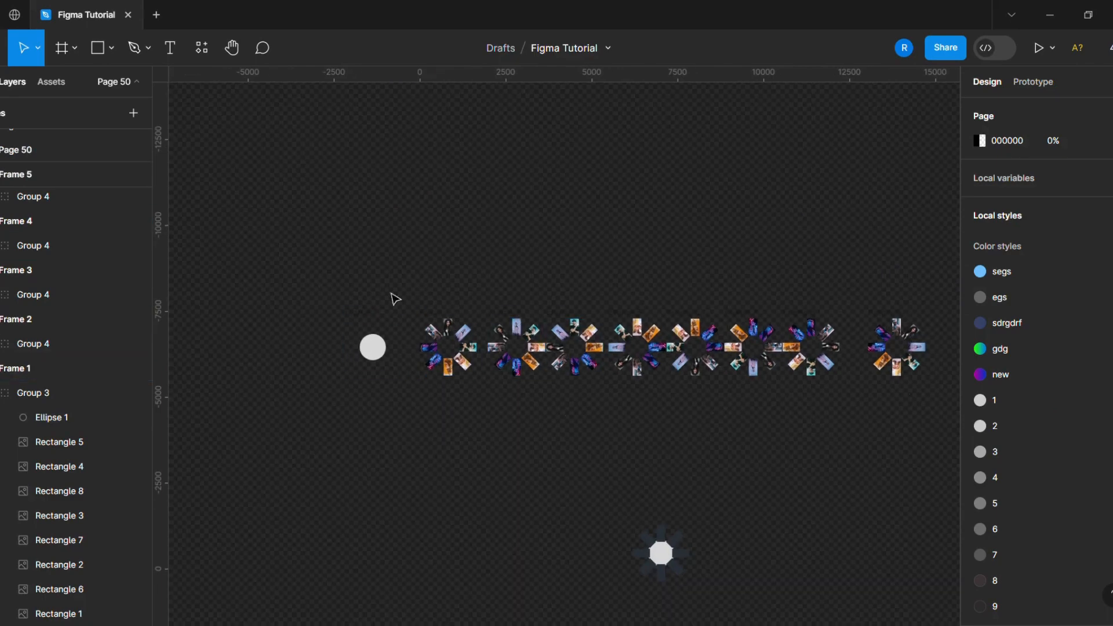
- Duplicate all nine frames and move the copies far above the originals as a backup
{"action": "left_click_drag", "start_coordinate": [316, 286], "coordinate": [902, 442]}
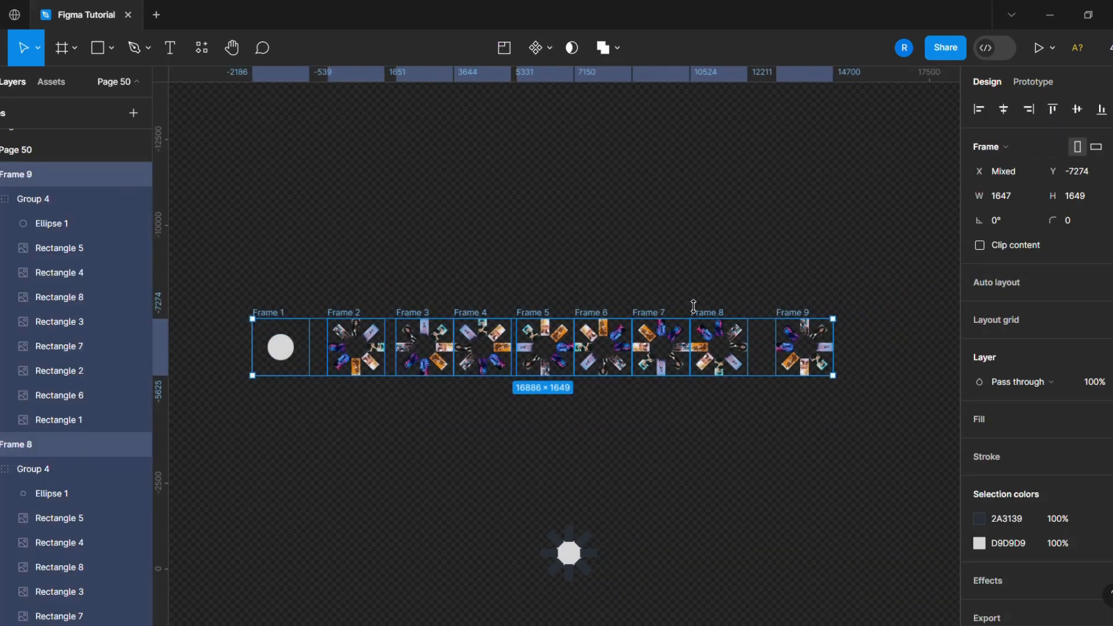
{"action": "key", "text": "ctrl+d"}
{"action": "left_click_drag", "start_coordinate": [569, 356], "coordinate": [590, 1]}
{"action": "left_click", "coordinate": [512, 389]}
{"action": "scroll", "coordinate": [268, 395], "scroll_direction": "down", "scroll_amount": 2}
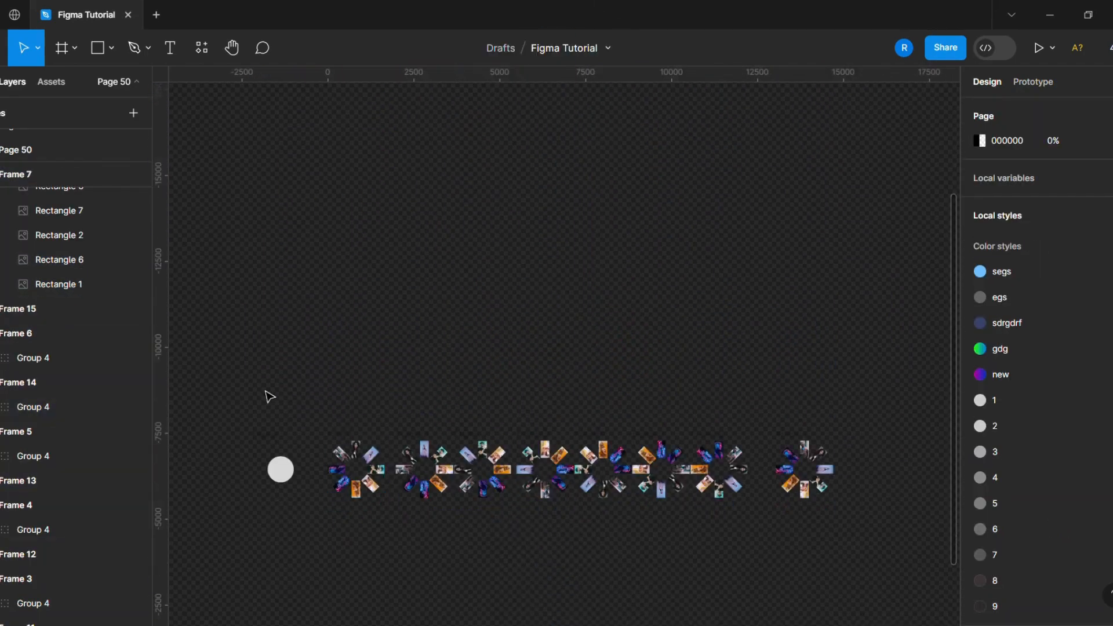
- Combine the nine frames into a component set
{"action": "left_click_drag", "start_coordinate": [240, 383], "coordinate": [879, 574]}
{"action": "left_click", "coordinate": [539, 48]}
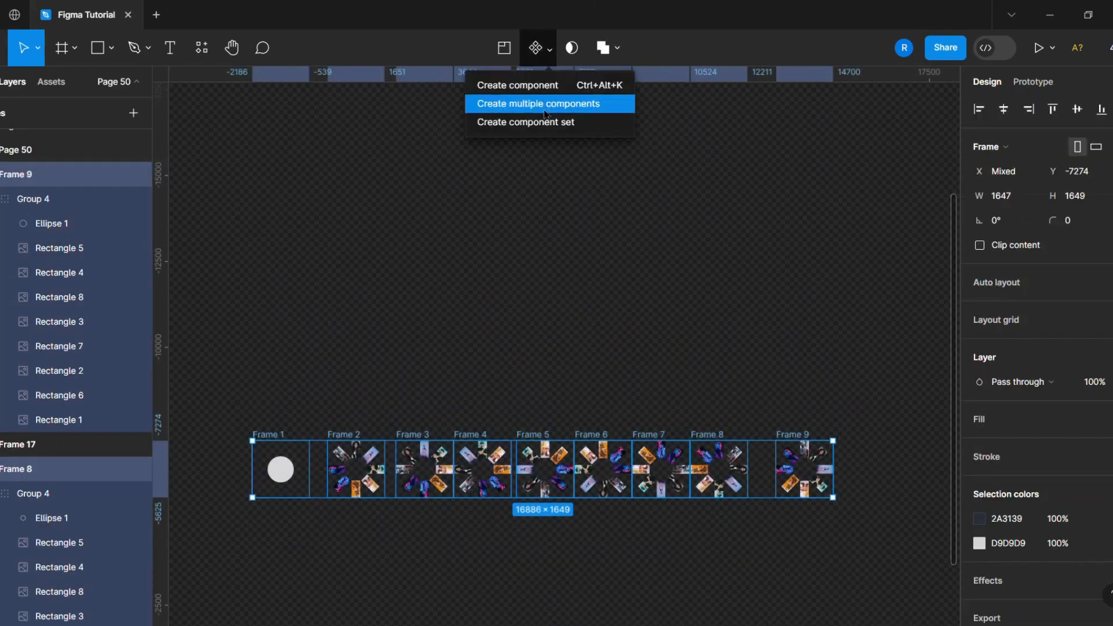
{"action": "left_click", "coordinate": [522, 122]}
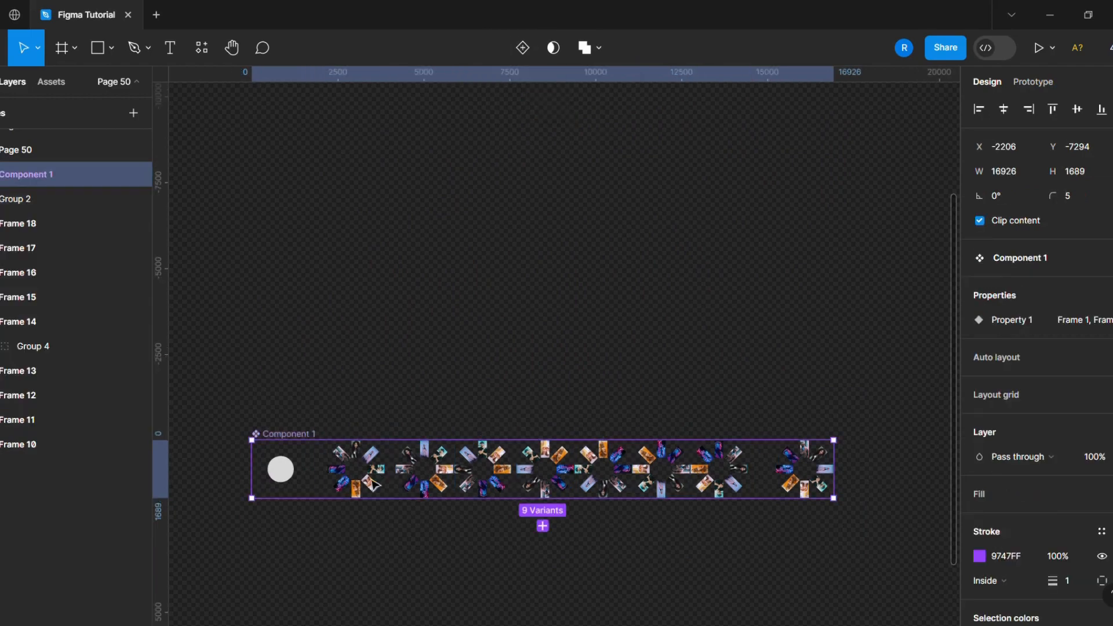
- Link Frame 1's circle group to Frame 2 with an on-click Change to, Smart animate interaction
{"action": "scroll", "coordinate": [272, 524], "scroll_direction": "up", "scroll_amount": 5}
{"action": "double_click", "coordinate": [326, 371]}
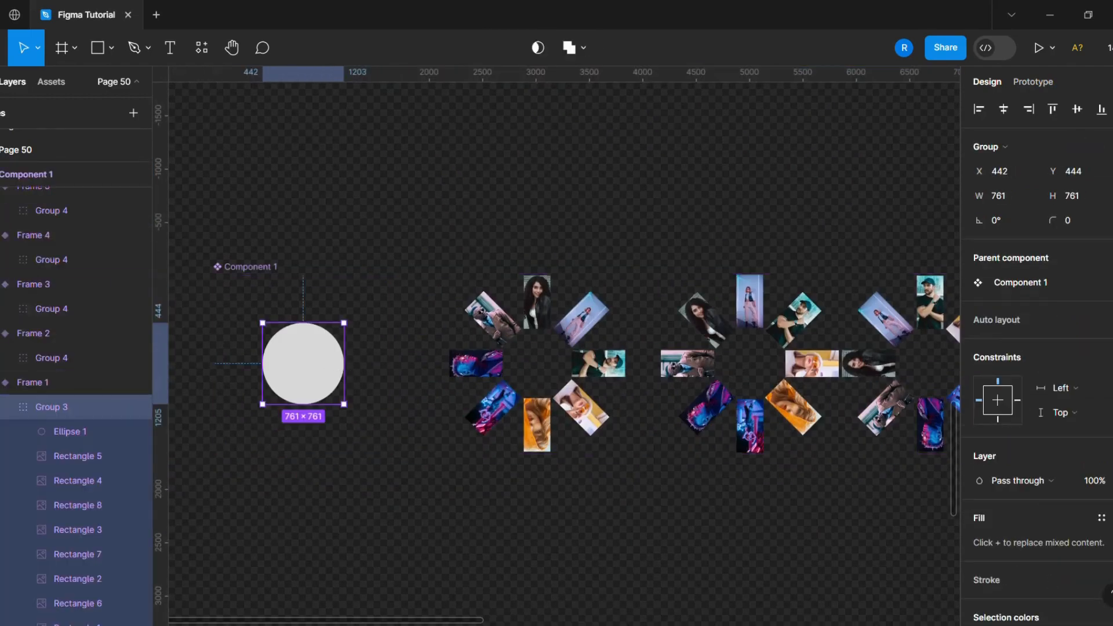
{"action": "key", "text": "shift+e"}
{"action": "left_click_drag", "start_coordinate": [439, 388], "coordinate": [511, 383]}
{"action": "scroll", "coordinate": [302, 355], "scroll_direction": "down", "scroll_amount": 2}
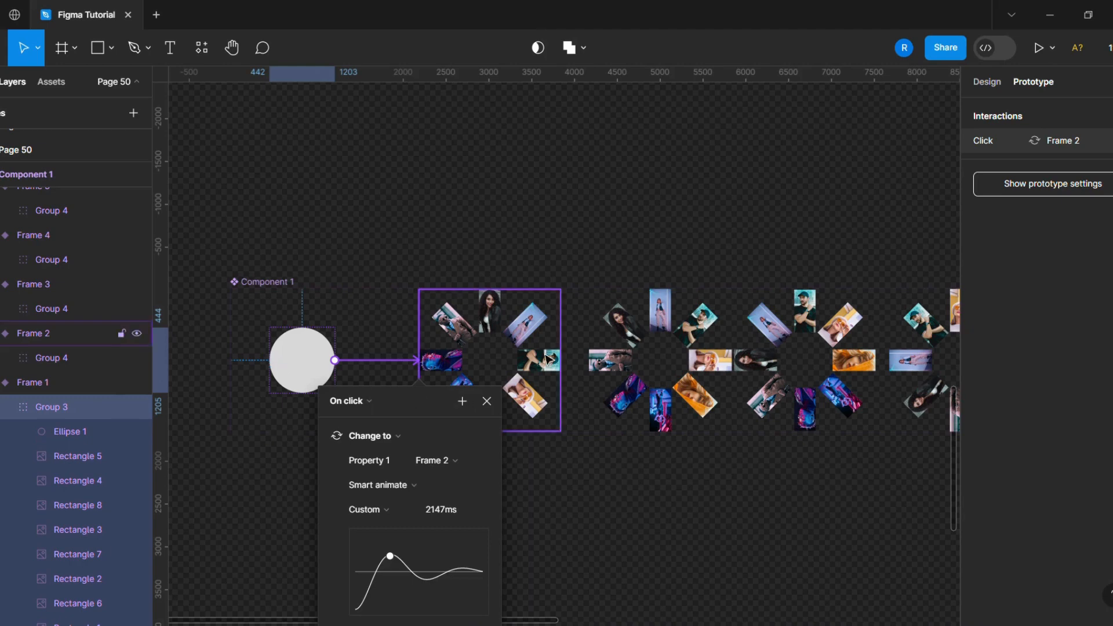
{"action": "left_click", "coordinate": [522, 202]}
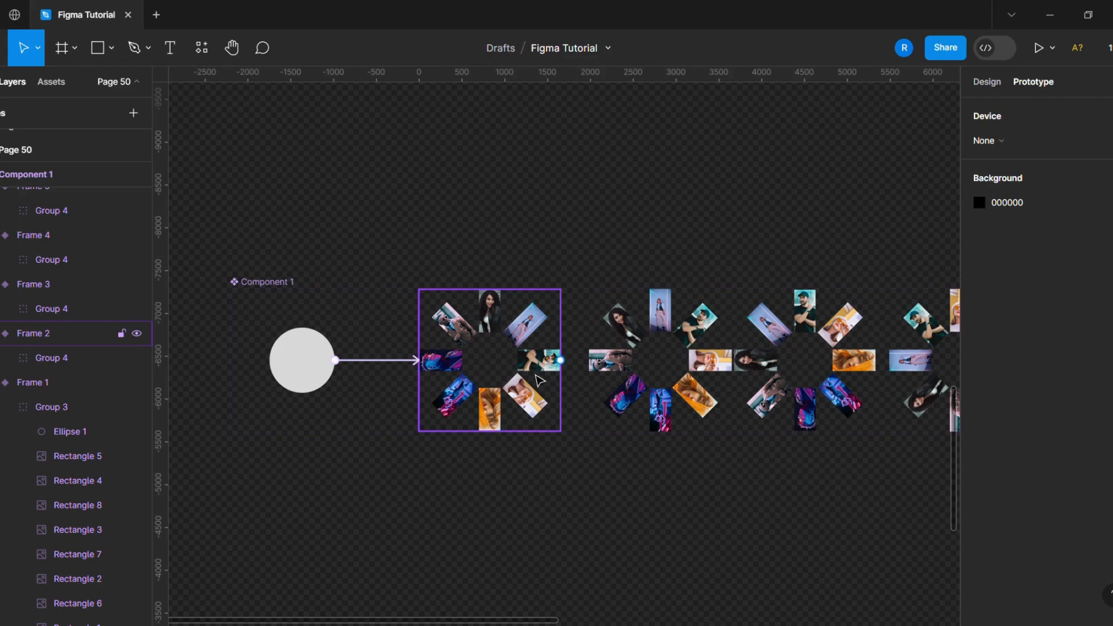
- Paste the back-arrow icon into the variants
{"action": "right_click", "coordinate": [404, 165]}
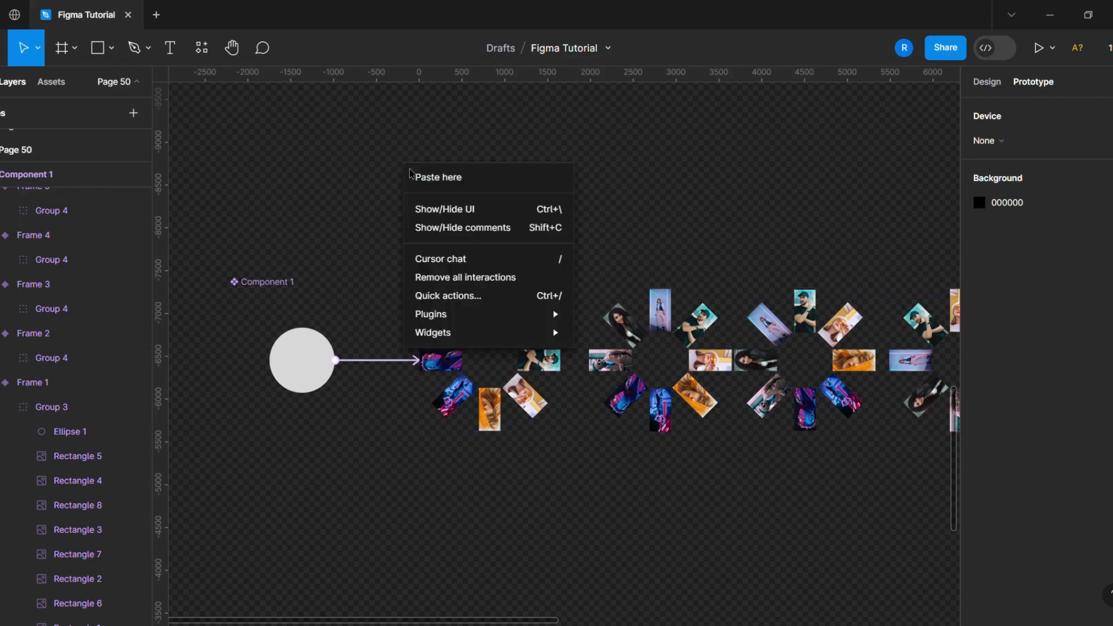
{"action": "mouse_move", "coordinate": [484, 316]}
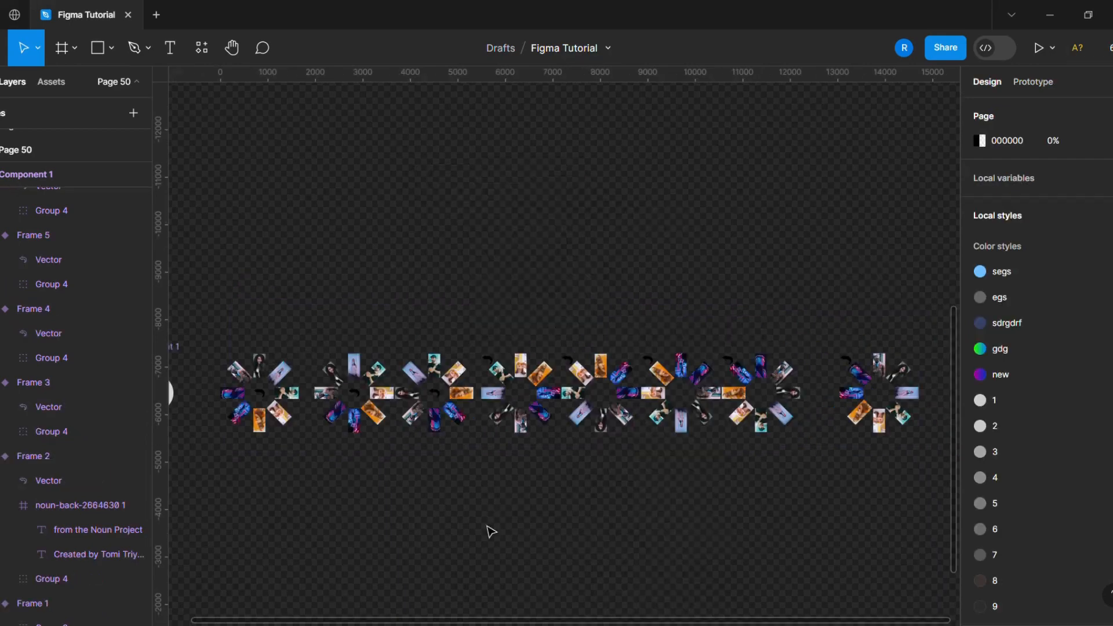
- Center the back-arrow icon horizontally and vertically within its frame in the first variants
{"action": "scroll", "coordinate": [426, 450], "scroll_direction": "up", "scroll_amount": 10}
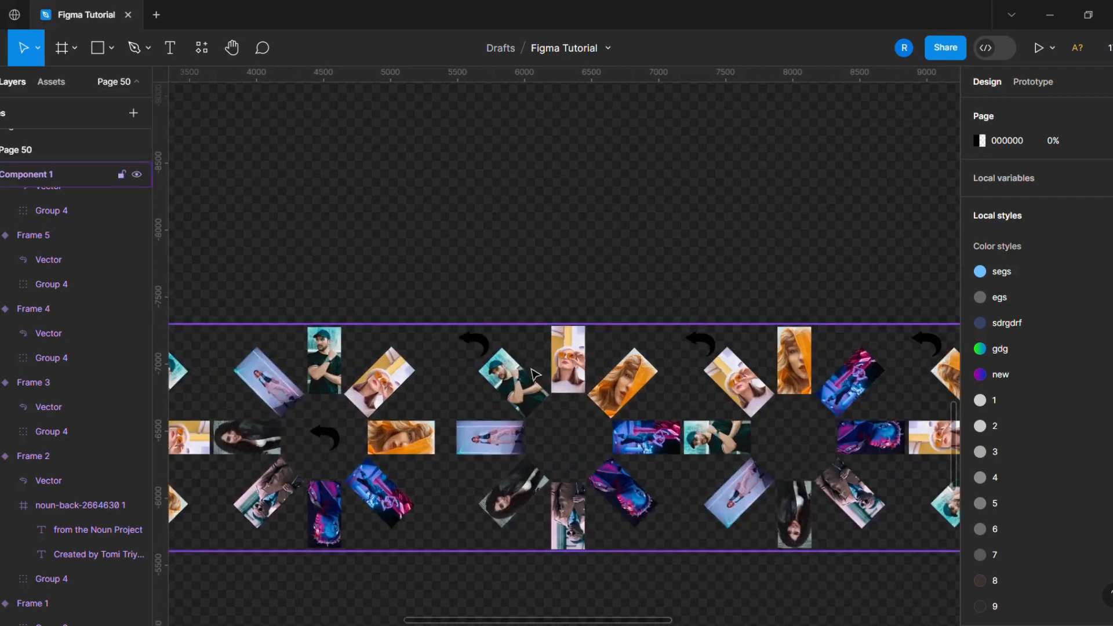
{"action": "left_click", "coordinate": [472, 343]}
{"action": "left_click", "coordinate": [1010, 113]}
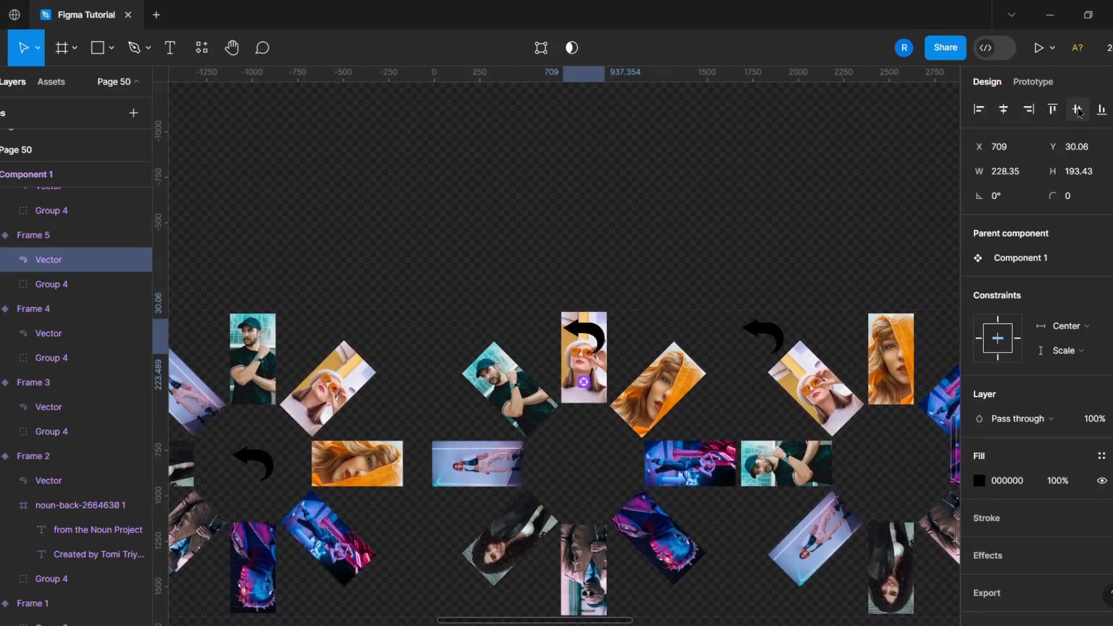
{"action": "left_click", "coordinate": [1077, 110]}
{"action": "scroll", "coordinate": [390, 400], "scroll_direction": "down", "scroll_amount": 6}
{"action": "left_click", "coordinate": [485, 378], "text": "ctrl"}
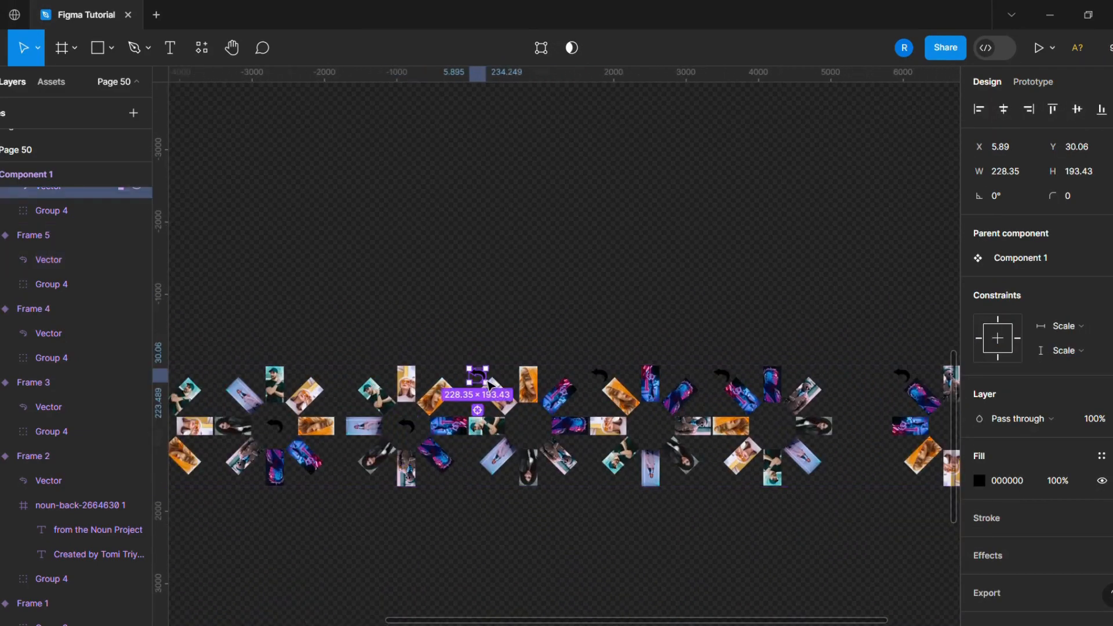
{"action": "left_click", "coordinate": [1011, 109]}
{"action": "left_click", "coordinate": [599, 376], "text": "ctrl"}
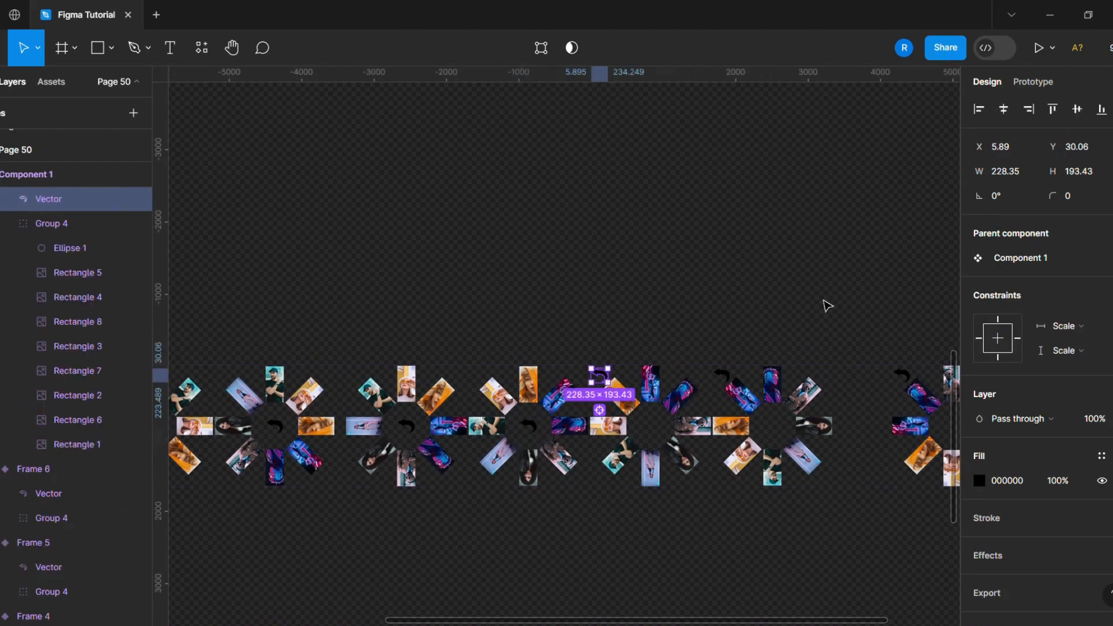
{"action": "left_click", "coordinate": [1011, 110]}
{"action": "left_click", "coordinate": [1076, 110]}
- Center the back-arrow icons of the remaining variants horizontally and vertically in their frames
{"action": "scroll", "coordinate": [580, 418], "scroll_direction": "up", "scroll_amount": 4}
{"action": "left_click", "coordinate": [623, 348], "text": "ctrl"}
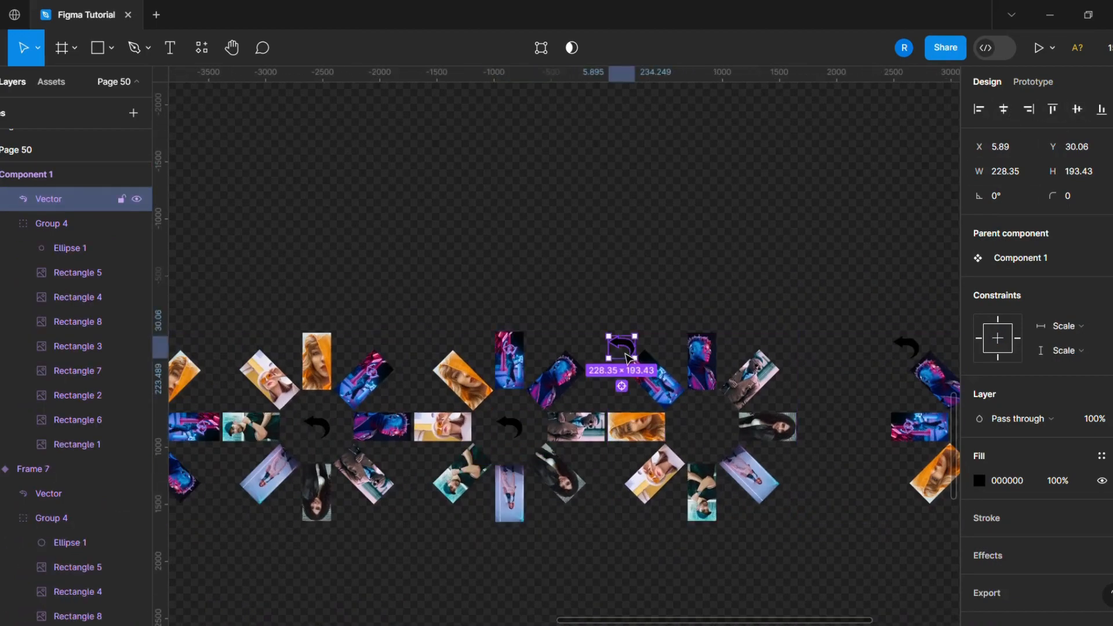
{"action": "left_click", "coordinate": [1004, 109]}
{"action": "left_click", "coordinate": [1076, 109]}
{"action": "scroll", "coordinate": [703, 382], "scroll_direction": "up", "scroll_amount": 4}
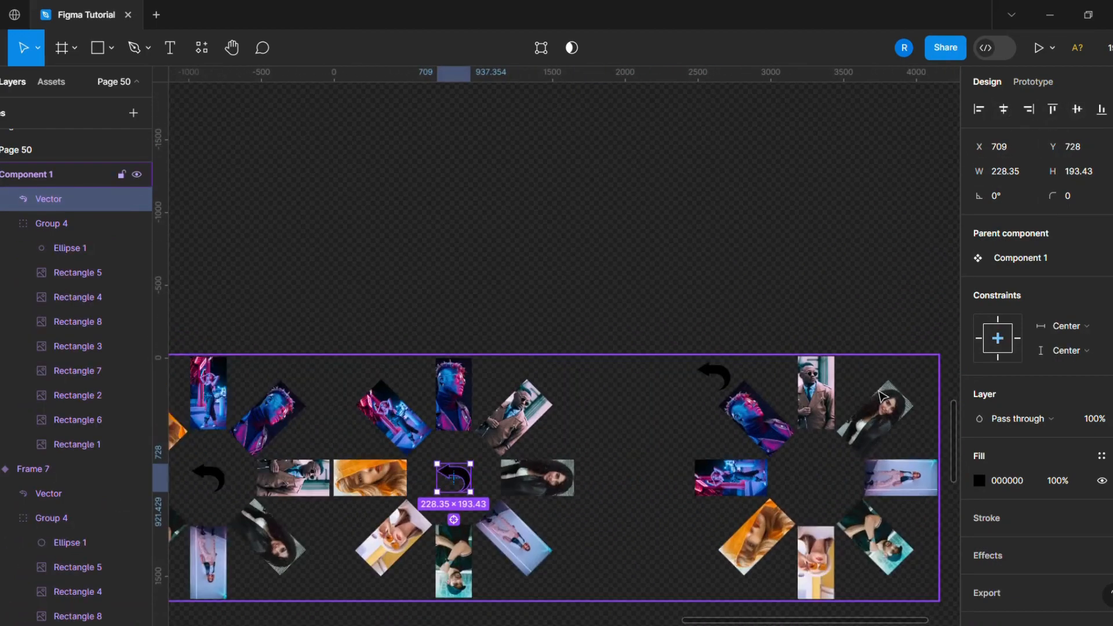
{"action": "left_click", "coordinate": [675, 374], "text": "ctrl"}
{"action": "left_click", "coordinate": [1003, 109]}
{"action": "left_click", "coordinate": [1077, 109]}
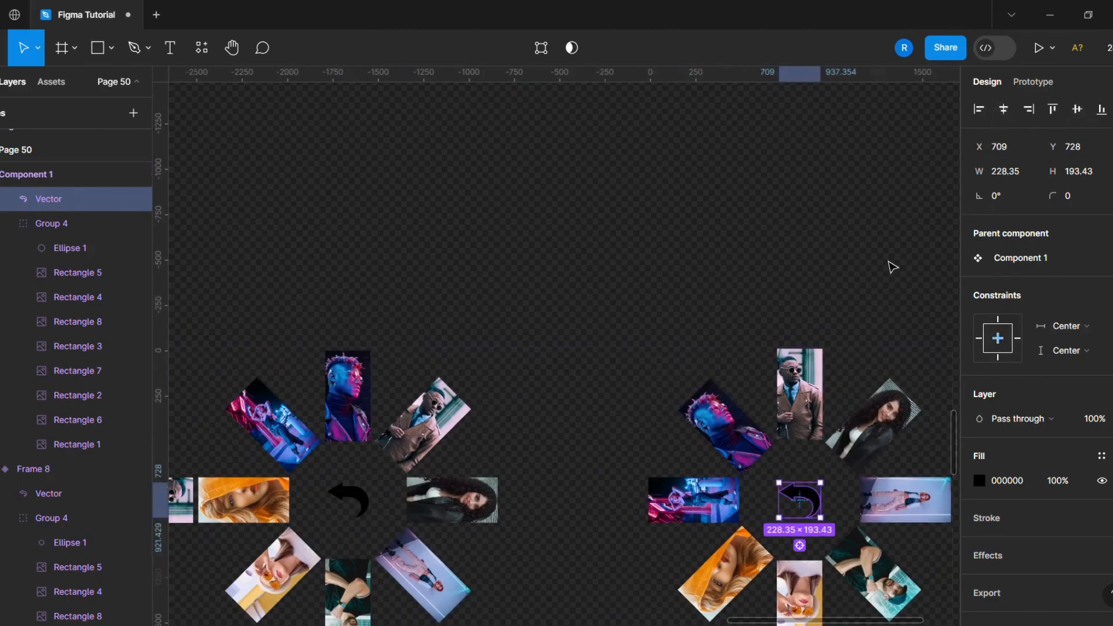
{"action": "scroll", "coordinate": [891, 267], "scroll_direction": "down", "scroll_amount": 5}
{"action": "left_click", "coordinate": [812, 513]}
{"action": "scroll", "coordinate": [803, 521], "scroll_direction": "down", "scroll_amount": 5}
{"action": "scroll", "coordinate": [319, 520], "scroll_direction": "up", "scroll_amount": 4}
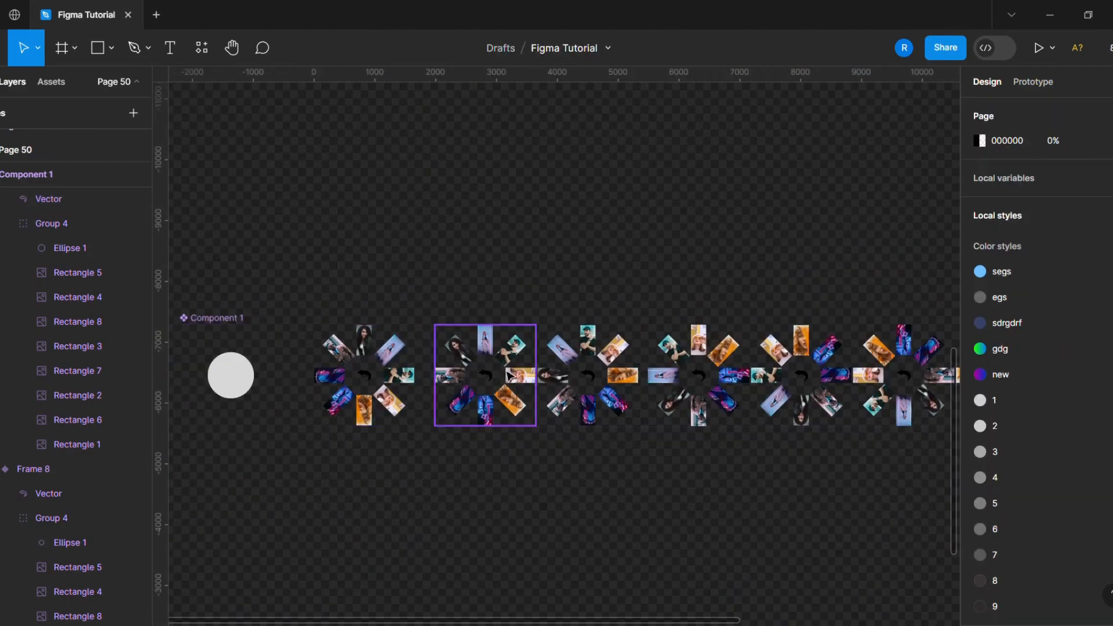
{"action": "left_click", "coordinate": [239, 319]}
{"action": "key", "text": "Return"}
{"action": "key", "text": "Return"}
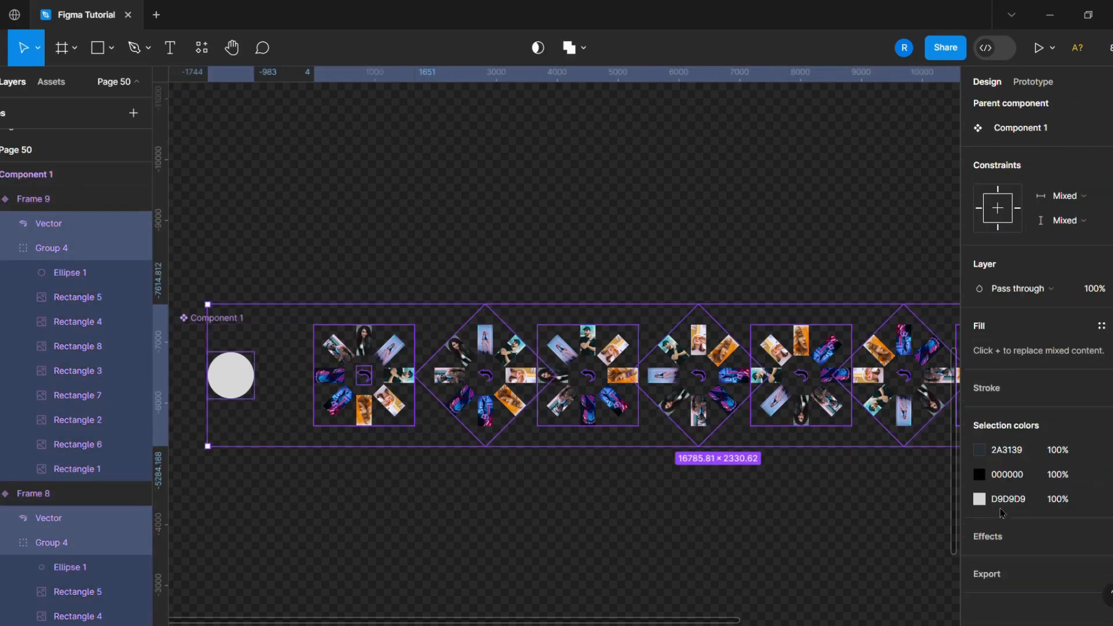
{"action": "left_click", "coordinate": [679, 610]}
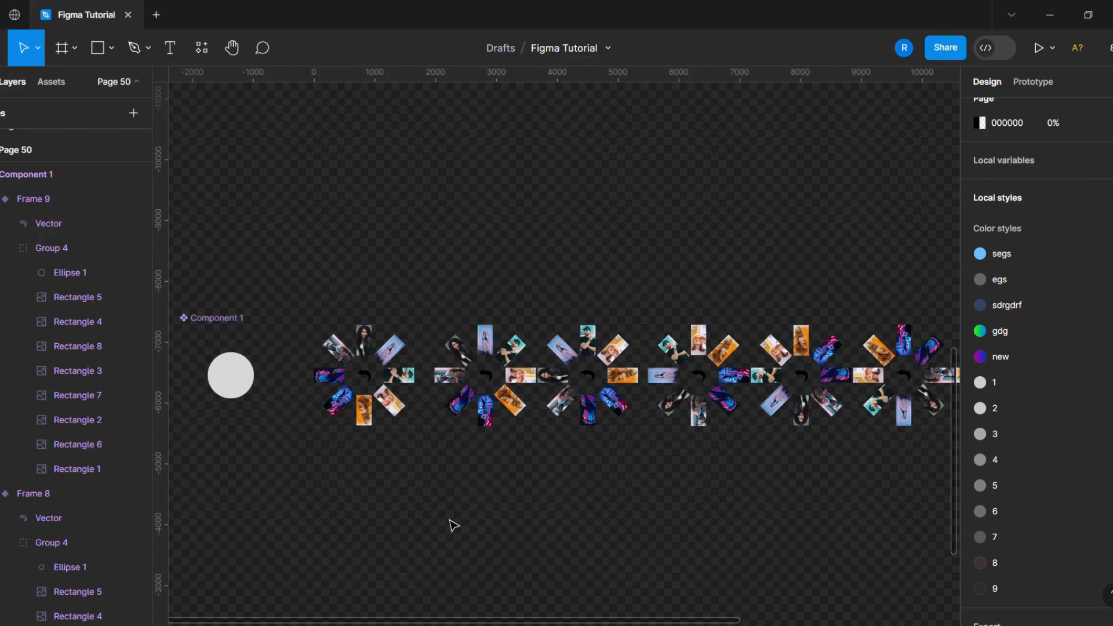
- Select Rectangle 3 in every variant and link the selection on click to a target variant
{"action": "scroll", "coordinate": [323, 474], "scroll_direction": "up", "scroll_amount": 3}
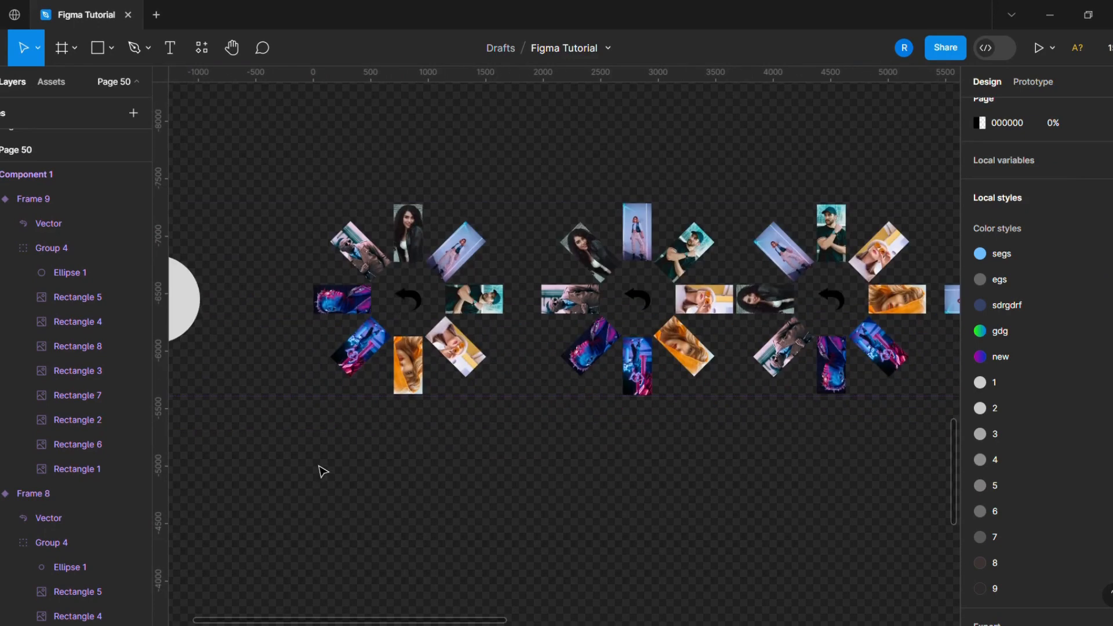
{"action": "left_click", "coordinate": [1031, 82]}
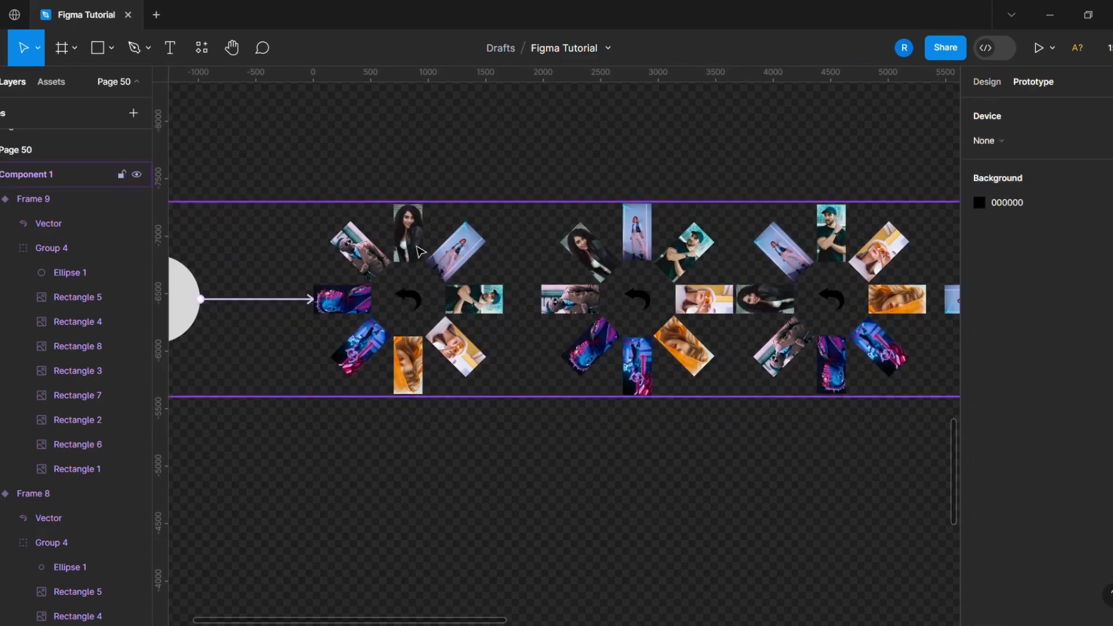
{"action": "scroll", "coordinate": [417, 250], "scroll_direction": "up", "scroll_amount": 1}
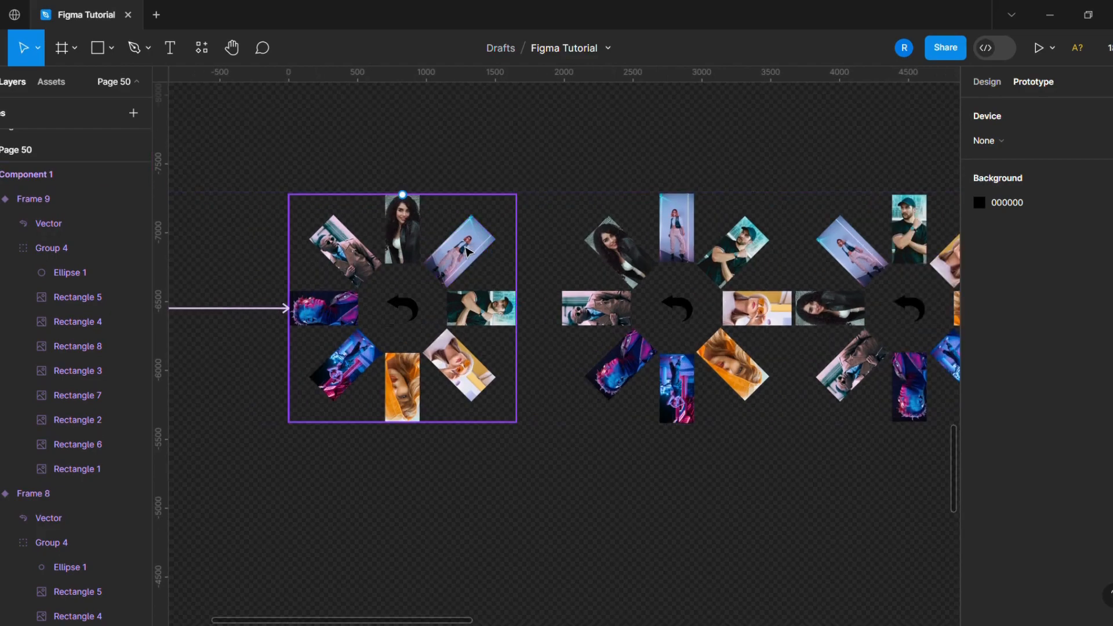
{"action": "left_click", "coordinate": [467, 250]}
{"action": "scroll", "coordinate": [303, 267], "scroll_direction": "down", "scroll_amount": 3}
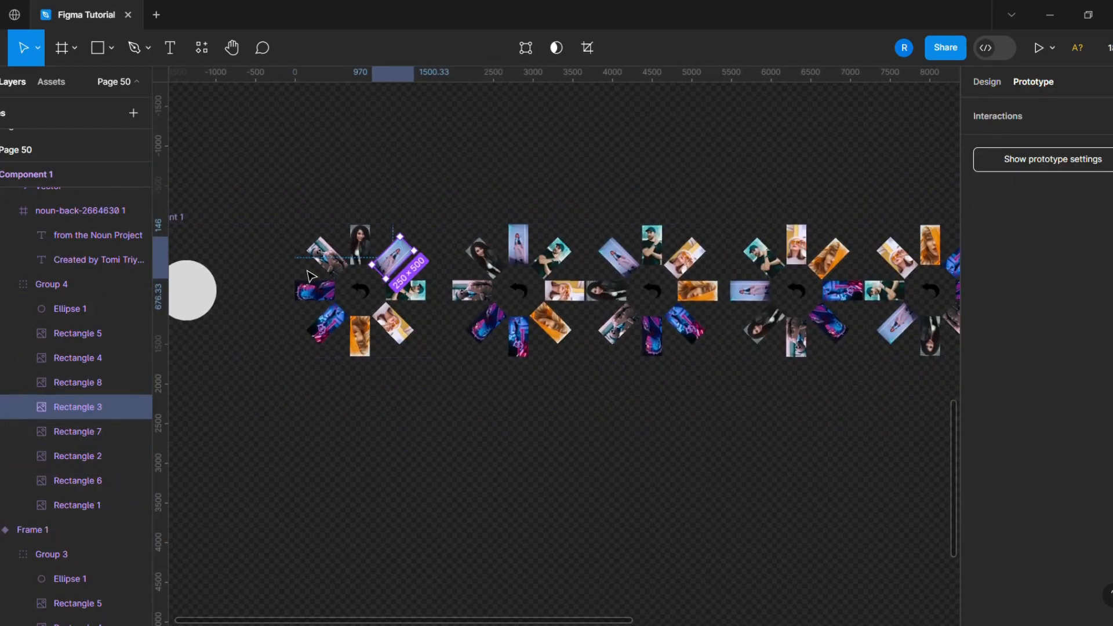
{"action": "left_click", "coordinate": [628, 270], "text": "shift"}
{"action": "scroll", "coordinate": [631, 279], "scroll_direction": "down", "scroll_amount": 3}
{"action": "scroll", "coordinate": [638, 322], "scroll_direction": "up", "scroll_amount": 3}
{"action": "left_click", "coordinate": [526, 294], "text": "shift"}
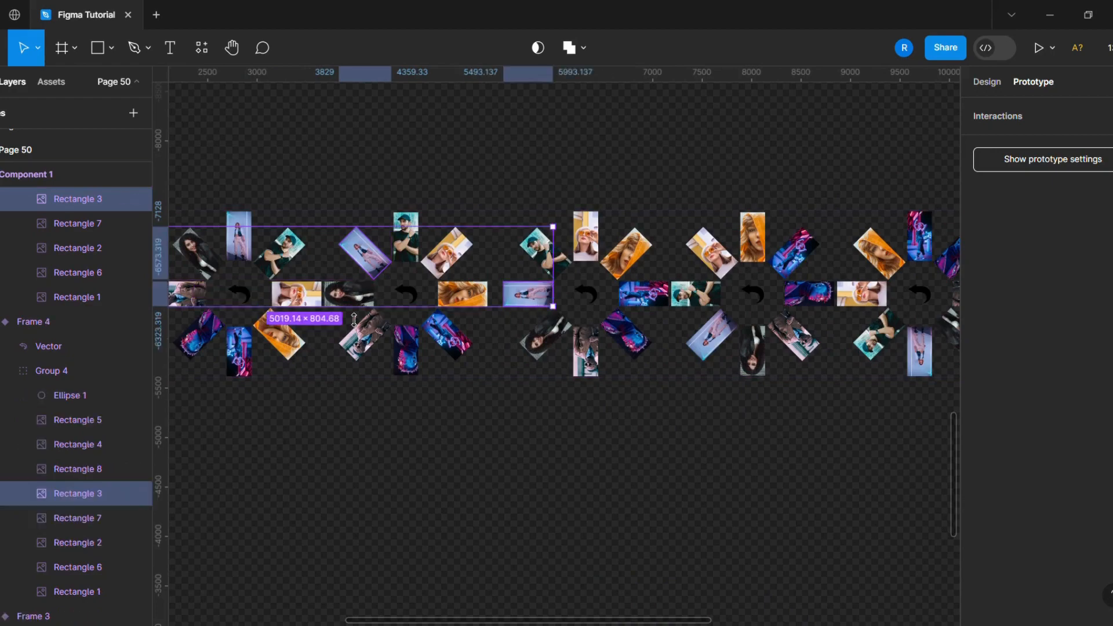
{"action": "scroll", "coordinate": [354, 320], "scroll_direction": "down", "scroll_amount": 4}
{"action": "scroll", "coordinate": [496, 322], "scroll_direction": "up", "scroll_amount": 3}
{"action": "left_click", "coordinate": [527, 339], "text": "ctrl+shift"}
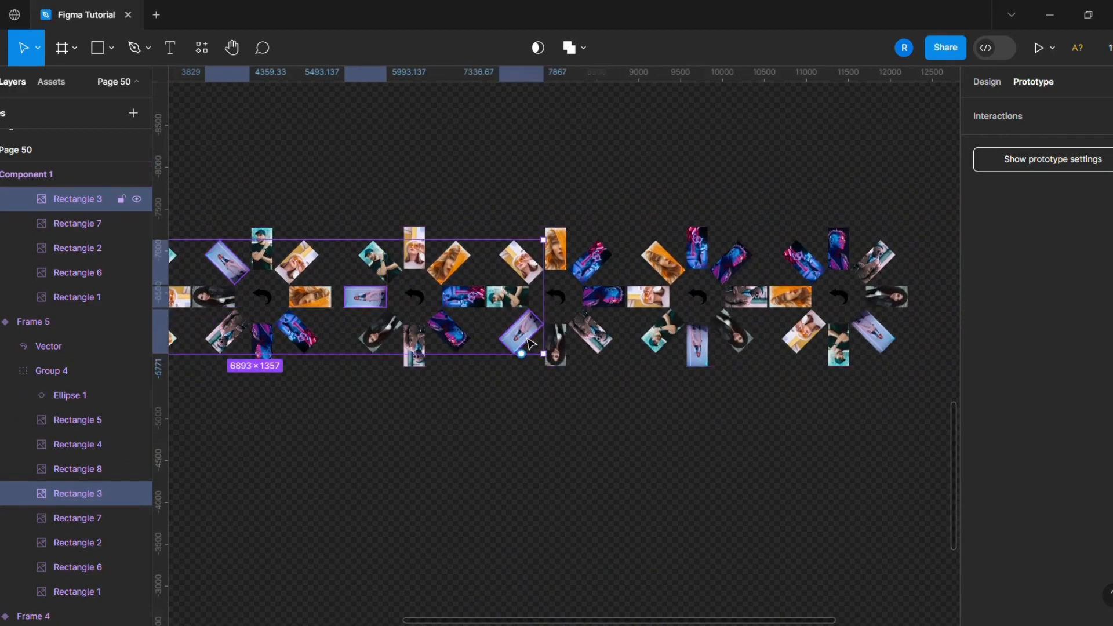
{"action": "left_click", "coordinate": [700, 355], "text": "ctrl+shift"}
{"action": "left_click", "coordinate": [875, 340], "text": "ctrl+shift"}
{"action": "left_click_drag", "start_coordinate": [875, 353], "coordinate": [542, 375]}
{"action": "scroll", "coordinate": [764, 429], "scroll_direction": "down", "scroll_amount": 4}
{"action": "scroll", "coordinate": [510, 411], "scroll_direction": "up", "scroll_amount": 4}
{"action": "left_click_drag", "start_coordinate": [595, 298], "coordinate": [502, 346]}
{"action": "left_click", "coordinate": [404, 548]}
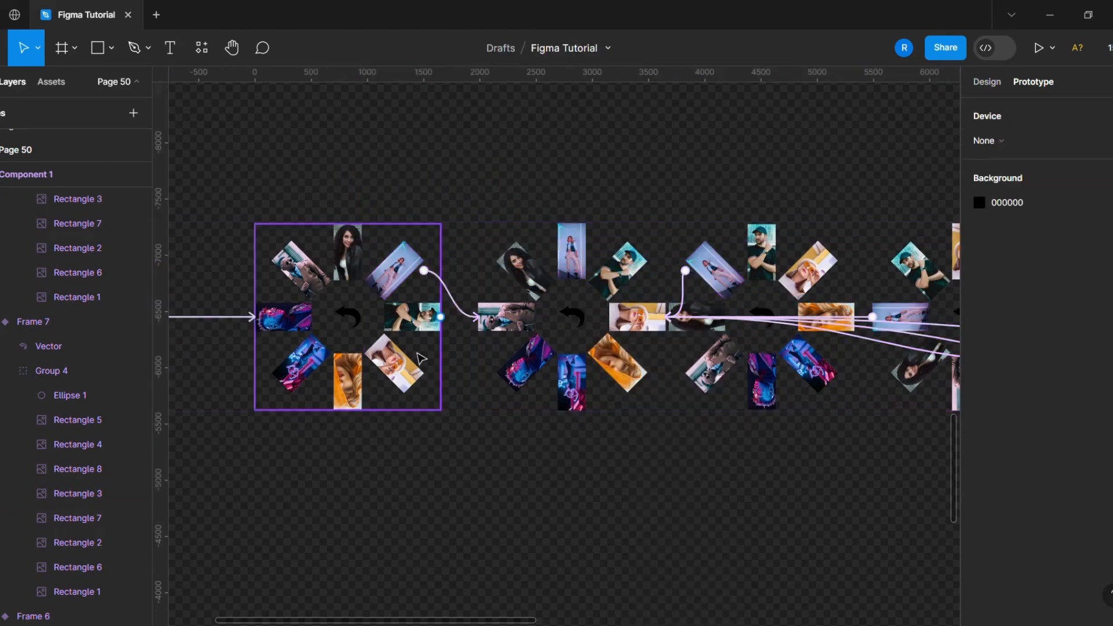
- Select Rectangle 1 in every variant and link the selection on click to Frame 2
{"action": "left_click", "coordinate": [524, 275], "text": "ctrl"}
{"action": "scroll", "coordinate": [523, 275], "scroll_direction": "down", "scroll_amount": 2}
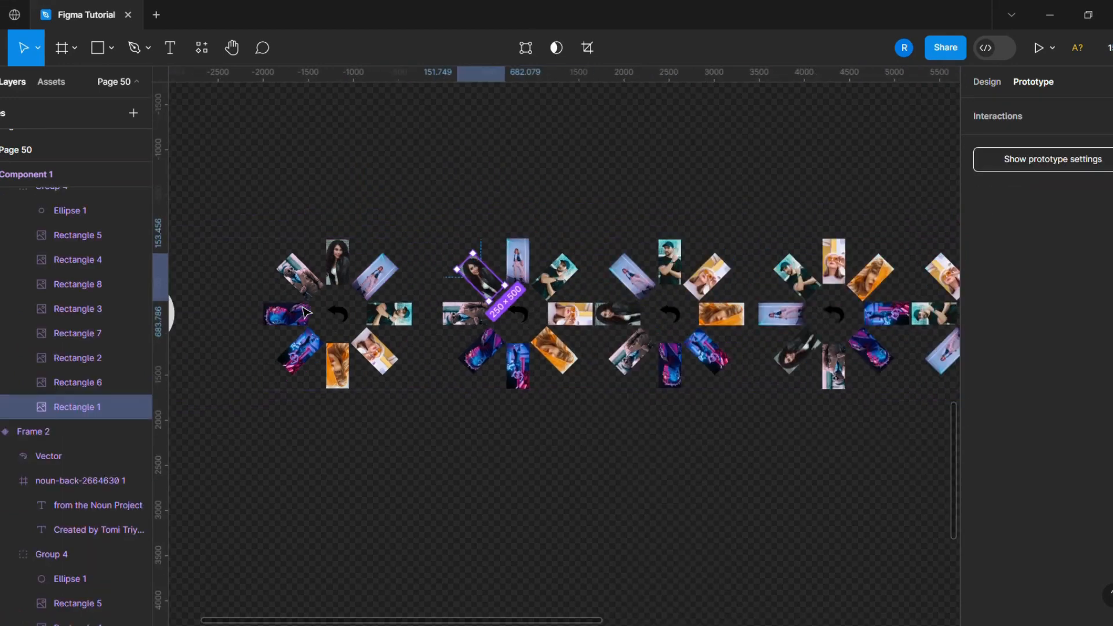
{"action": "left_click", "coordinate": [617, 316], "text": "ctrl+shift"}
{"action": "scroll", "coordinate": [621, 318], "scroll_direction": "down", "scroll_amount": 2}
{"action": "scroll", "coordinate": [621, 317], "scroll_direction": "right", "scroll_amount": 3}
{"action": "scroll", "coordinate": [731, 321], "scroll_direction": "up", "scroll_amount": 1}
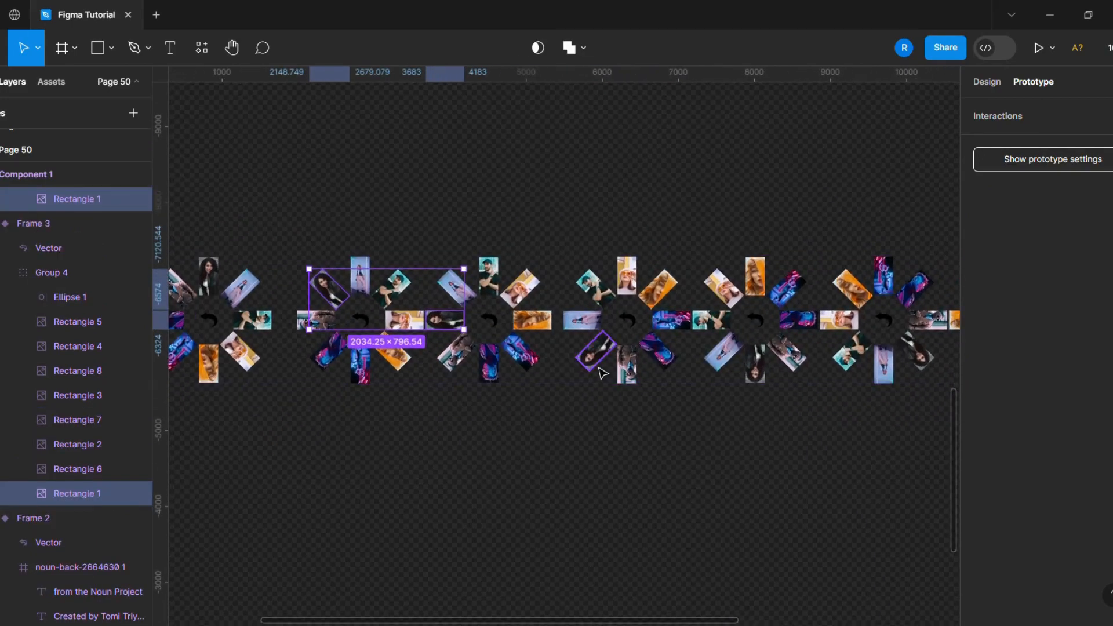
{"action": "left_click", "coordinate": [592, 364], "text": "ctrl+shift"}
{"action": "left_click", "coordinate": [760, 378], "text": "ctrl+shift"}
{"action": "scroll", "coordinate": [466, 382], "scroll_direction": "down", "scroll_amount": 3}
{"action": "scroll", "coordinate": [765, 362], "scroll_direction": "up", "scroll_amount": 2}
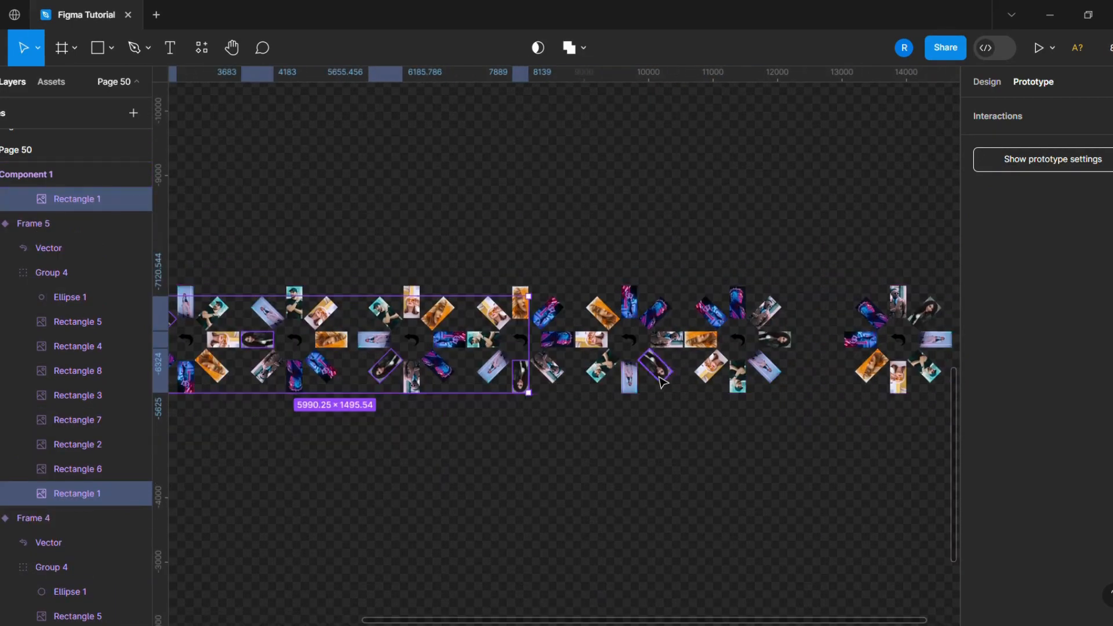
{"action": "left_click", "coordinate": [655, 370], "text": "ctrl+shift"}
{"action": "left_click", "coordinate": [775, 339], "text": "ctrl+shift"}
{"action": "left_click", "coordinate": [926, 313], "text": "ctrl+shift"}
{"action": "left_click_drag", "start_coordinate": [917, 332], "coordinate": [709, 346]}
{"action": "scroll", "coordinate": [442, 558], "scroll_direction": "up", "scroll_amount": 5}
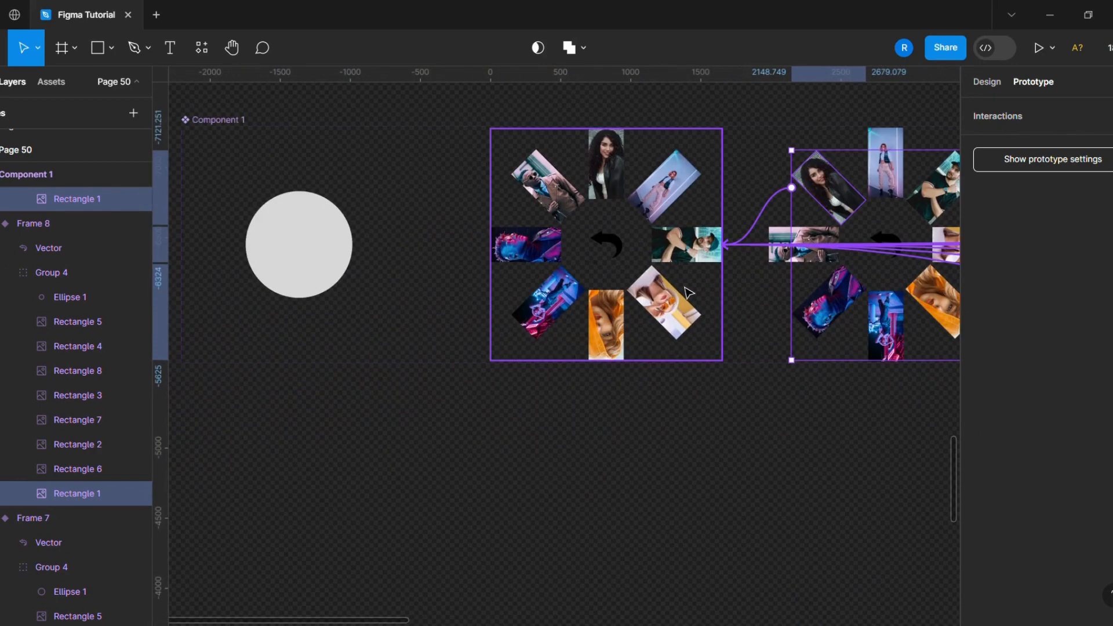
{"action": "left_click", "coordinate": [467, 483]}
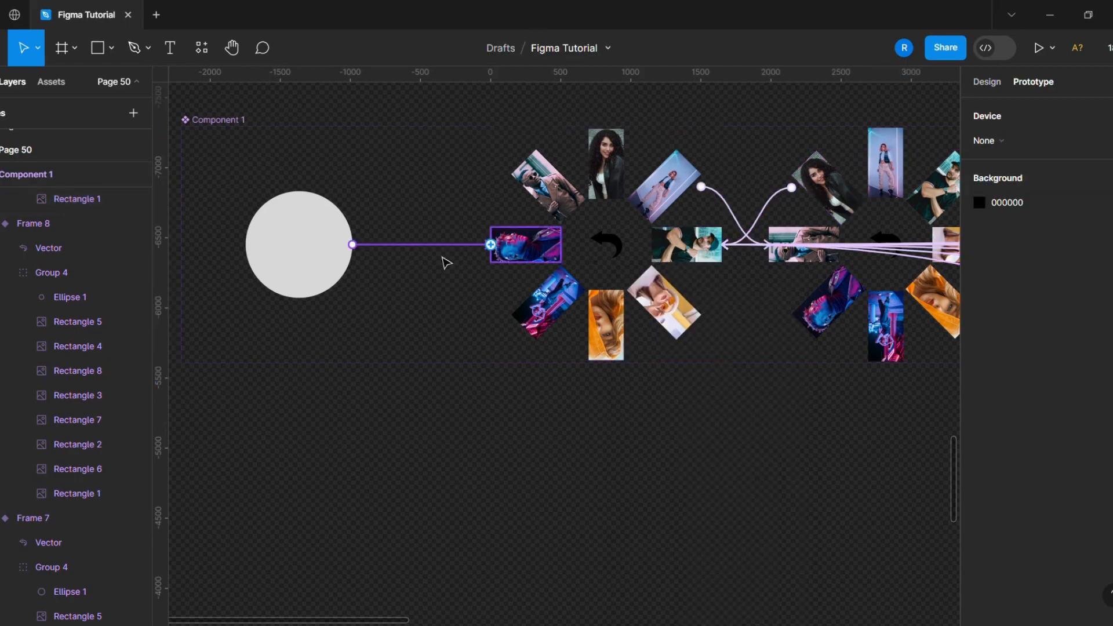
- Select Rectangle 4 in every variant and link the selection on click to Frame 4 with Smart animate
{"action": "scroll", "coordinate": [443, 264], "scroll_direction": "down", "scroll_amount": 4}
{"action": "scroll", "coordinate": [584, 285], "scroll_direction": "up", "scroll_amount": 8}
{"action": "left_click", "coordinate": [542, 250]}
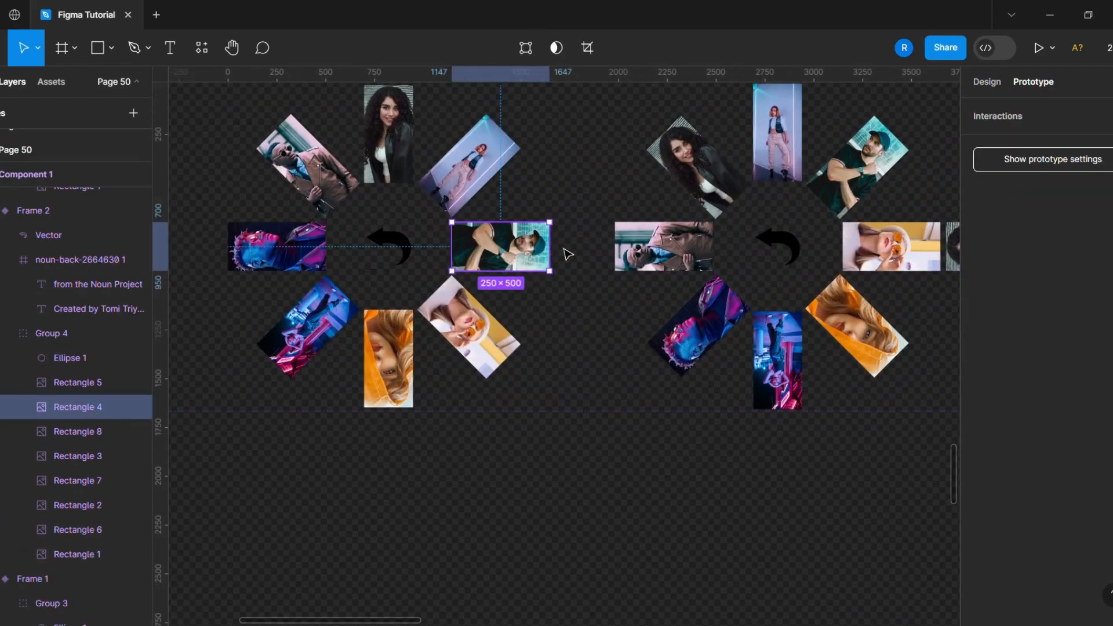
{"action": "scroll", "coordinate": [567, 254], "scroll_direction": "down", "scroll_amount": 3}
{"action": "left_click", "coordinate": [738, 207], "text": "shift"}
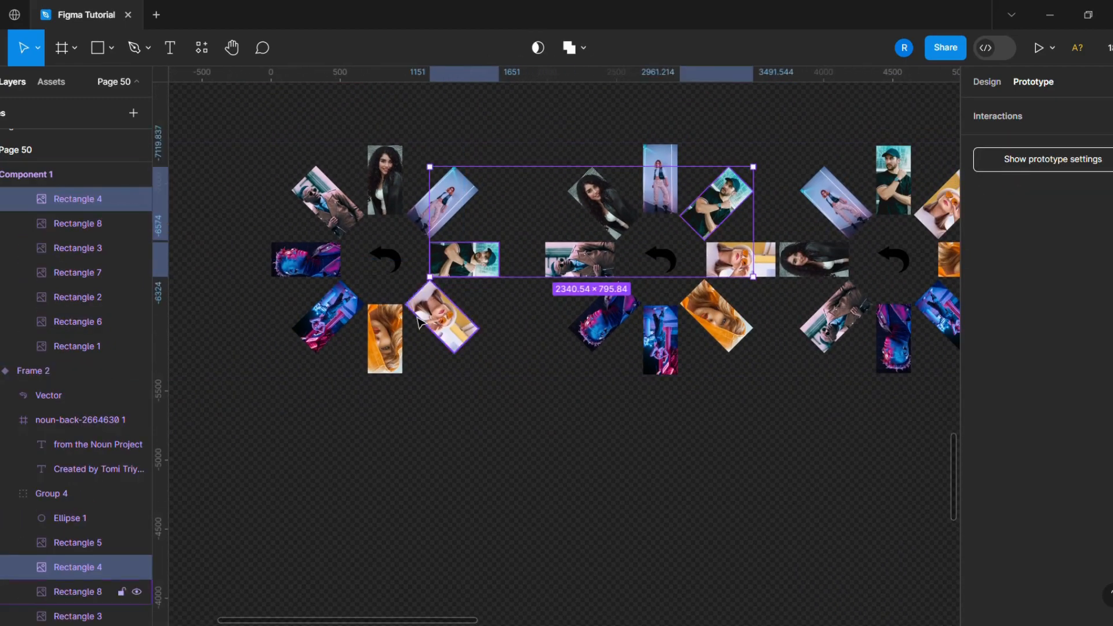
{"action": "scroll", "coordinate": [724, 244], "scroll_direction": "down", "scroll_amount": 3}
{"action": "scroll", "coordinate": [713, 283], "scroll_direction": "up", "scroll_amount": 2}
{"action": "left_click", "coordinate": [877, 316], "text": "shift"}
{"action": "scroll", "coordinate": [878, 316], "scroll_direction": "down", "scroll_amount": 3}
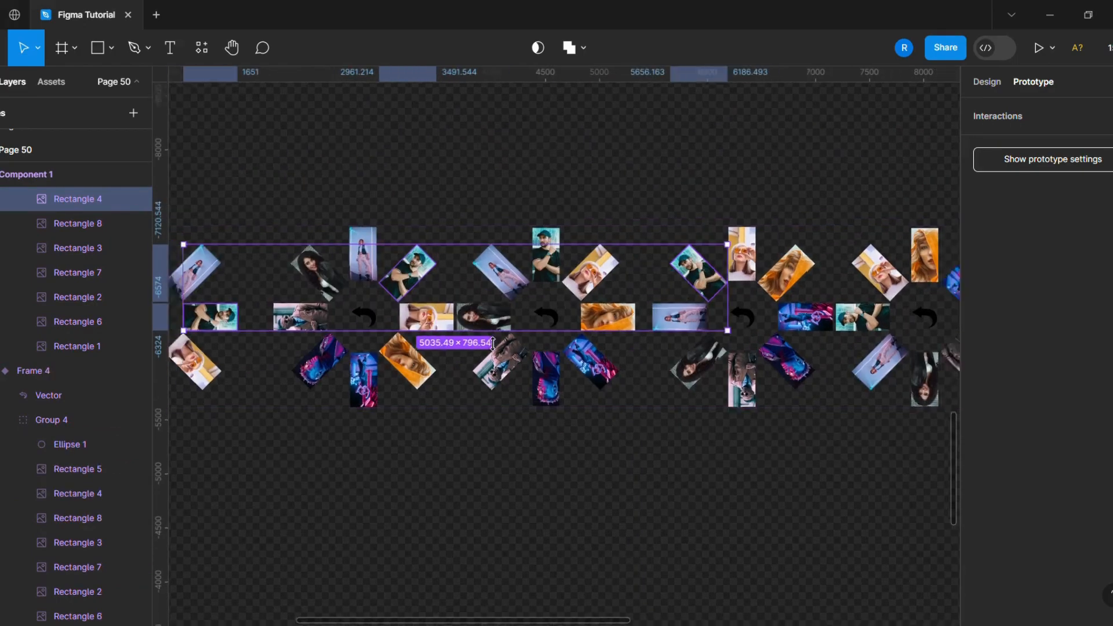
{"action": "scroll", "coordinate": [763, 388], "scroll_direction": "up", "scroll_amount": 3}
{"action": "scroll", "coordinate": [763, 388], "scroll_direction": "down", "scroll_amount": 3}
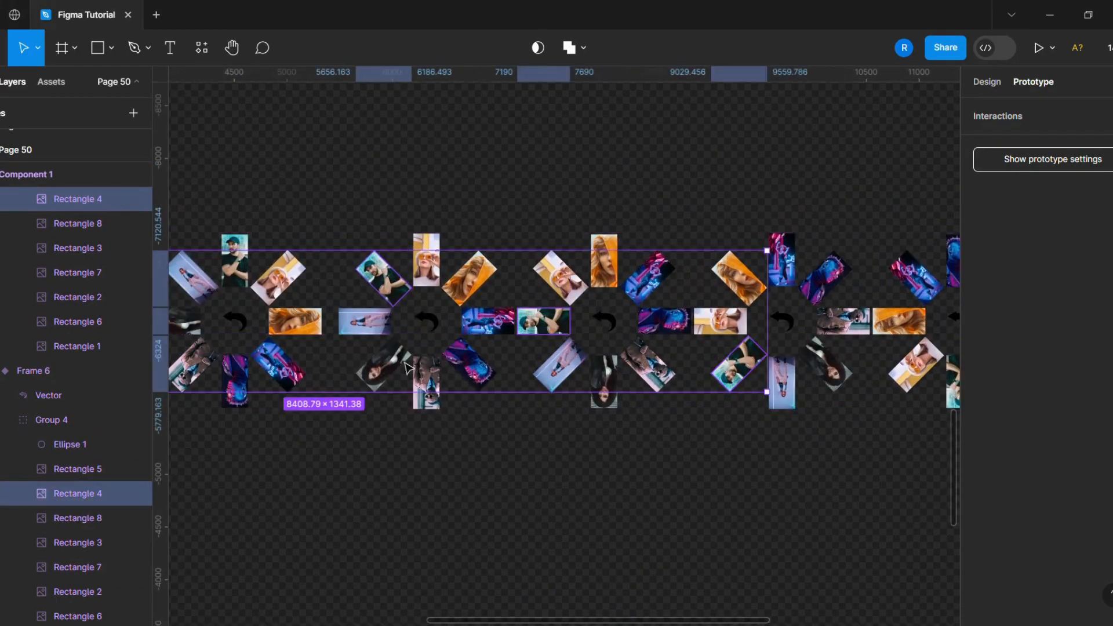
{"action": "left_click", "coordinate": [661, 380], "text": "shift"}
{"action": "scroll", "coordinate": [858, 388], "scroll_direction": "up", "scroll_amount": 1}
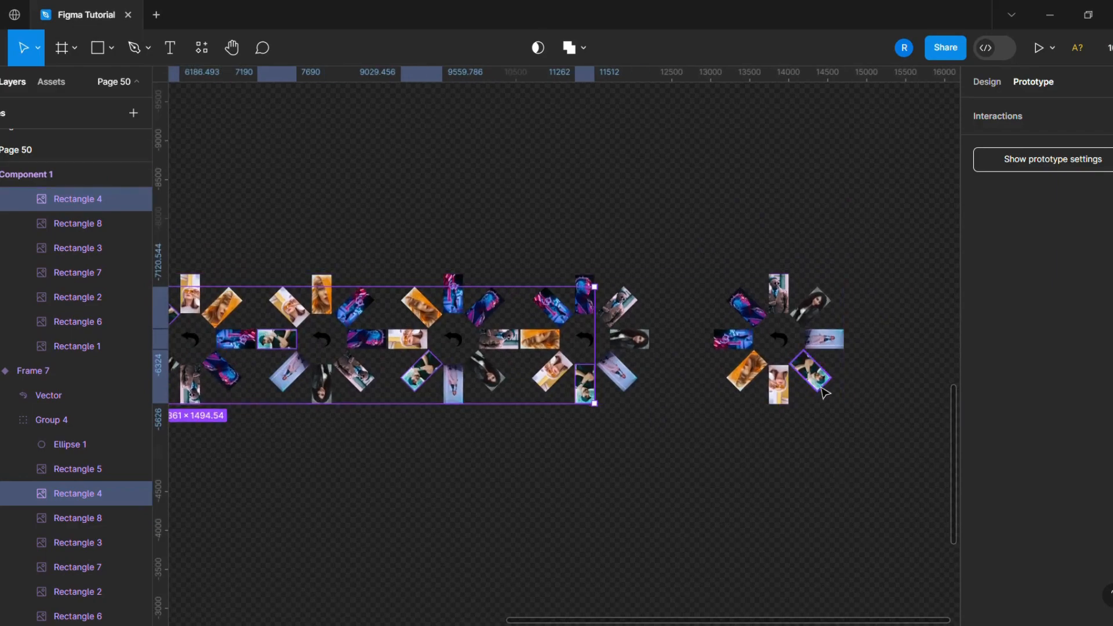
{"action": "left_click", "coordinate": [826, 388], "text": "shift"}
{"action": "left_click_drag", "start_coordinate": [810, 392], "coordinate": [502, 310]}
{"action": "scroll", "coordinate": [423, 509], "scroll_direction": "down", "scroll_amount": 3}
{"action": "scroll", "coordinate": [398, 485], "scroll_direction": "up", "scroll_amount": 4}
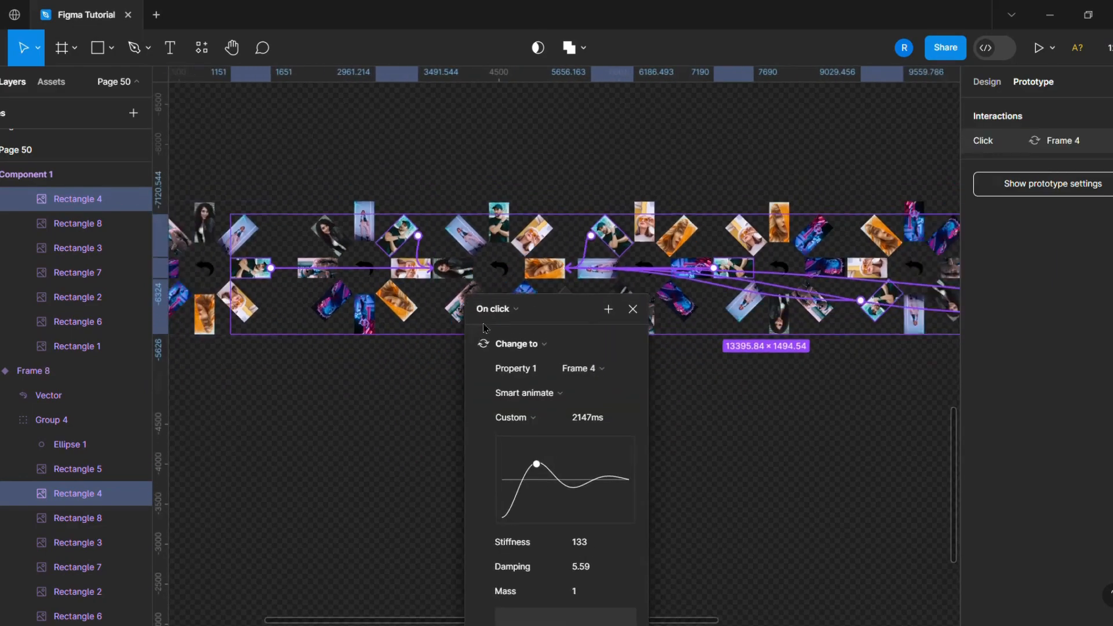
{"action": "left_click", "coordinate": [758, 443]}
- Select Rectangle 8 in every variant and link the selection on click to Frame 5
{"action": "scroll", "coordinate": [758, 442], "scroll_direction": "down", "scroll_amount": 4}
{"action": "scroll", "coordinate": [534, 360], "scroll_direction": "up", "scroll_amount": 5}
{"action": "scroll", "coordinate": [415, 294], "scroll_direction": "down", "scroll_amount": 3}
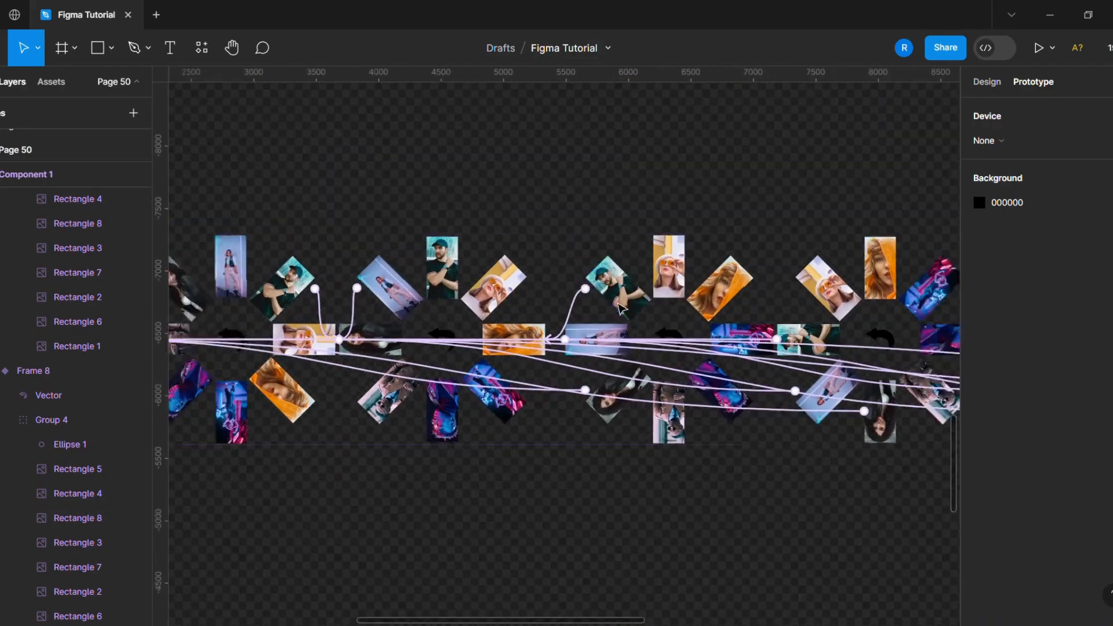
{"action": "left_click", "coordinate": [484, 351]}
{"action": "scroll", "coordinate": [501, 390], "scroll_direction": "down", "scroll_amount": 2}
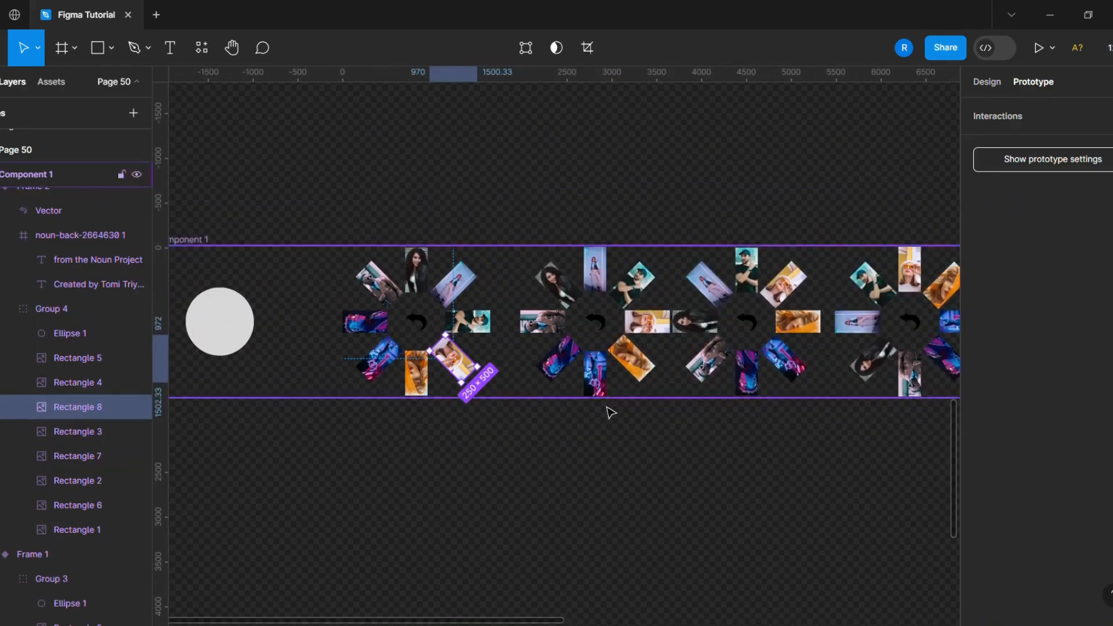
{"action": "left_click", "coordinate": [649, 320], "text": "ctrl+shift"}
{"action": "scroll", "coordinate": [610, 365], "scroll_direction": "up", "scroll_amount": 5}
{"action": "scroll", "coordinate": [600, 375], "scroll_direction": "down", "scroll_amount": 3}
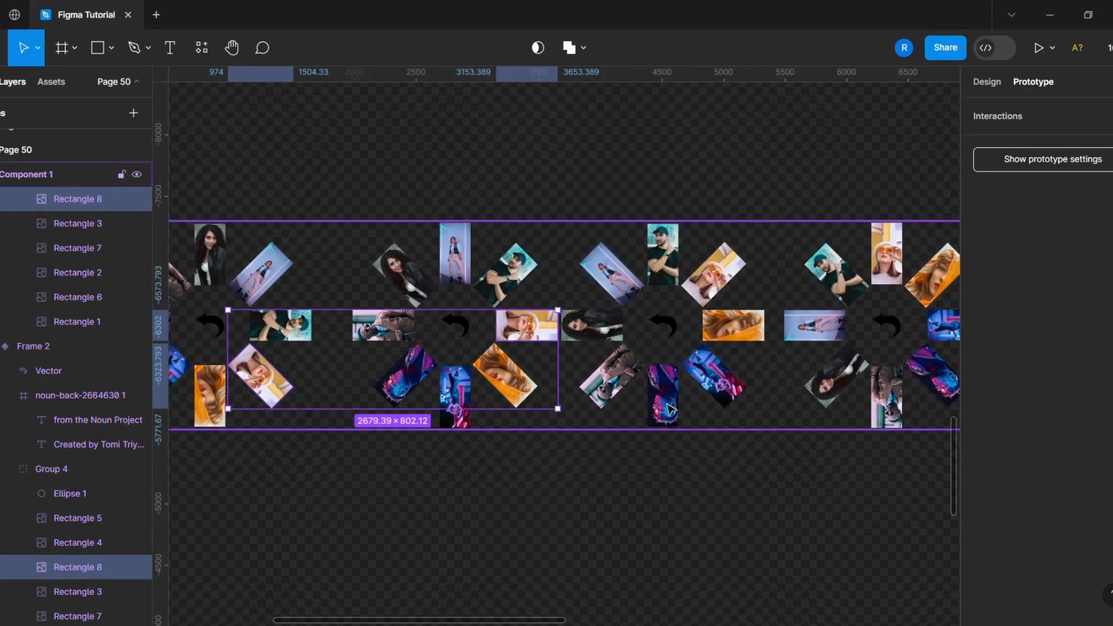
{"action": "left_click", "coordinate": [717, 274], "text": "ctrl+shift"}
{"action": "scroll", "coordinate": [666, 325], "scroll_direction": "down", "scroll_amount": 4}
{"action": "scroll", "coordinate": [667, 354], "scroll_direction": "up", "scroll_amount": 2}
{"action": "scroll", "coordinate": [670, 348], "scroll_direction": "up", "scroll_amount": 3}
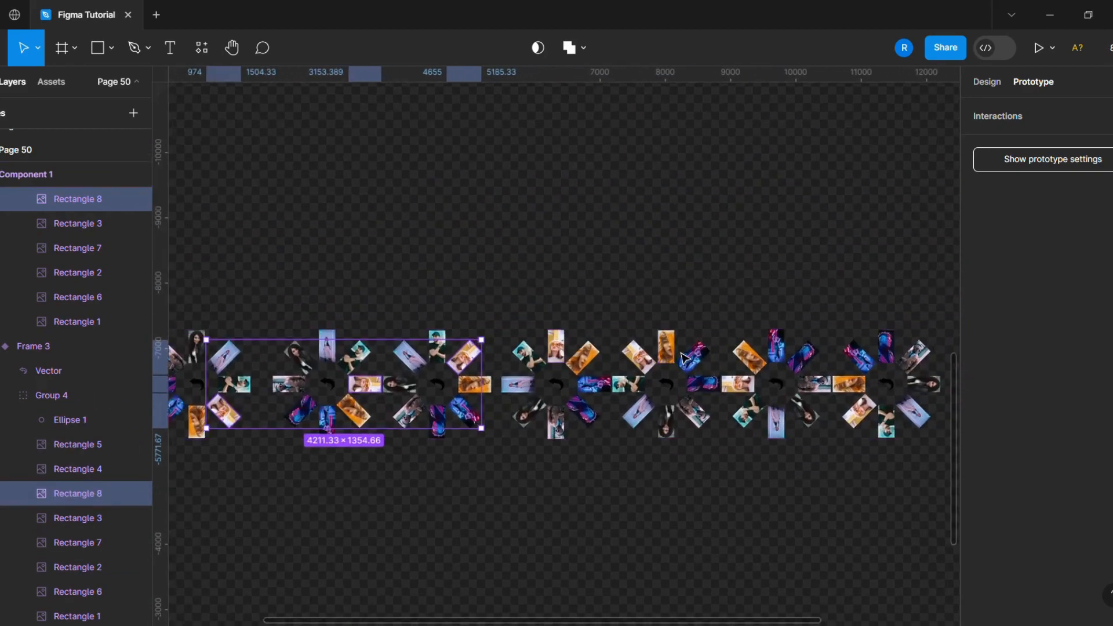
{"action": "left_click", "coordinate": [623, 361], "text": "ctrl+shift"}
{"action": "scroll", "coordinate": [629, 359], "scroll_direction": "down", "scroll_amount": 4}
{"action": "scroll", "coordinate": [754, 348], "scroll_direction": "up", "scroll_amount": 4}
{"action": "left_click", "coordinate": [596, 429], "text": "ctrl+shift"}
{"action": "scroll", "coordinate": [714, 450], "scroll_direction": "up", "scroll_amount": 3}
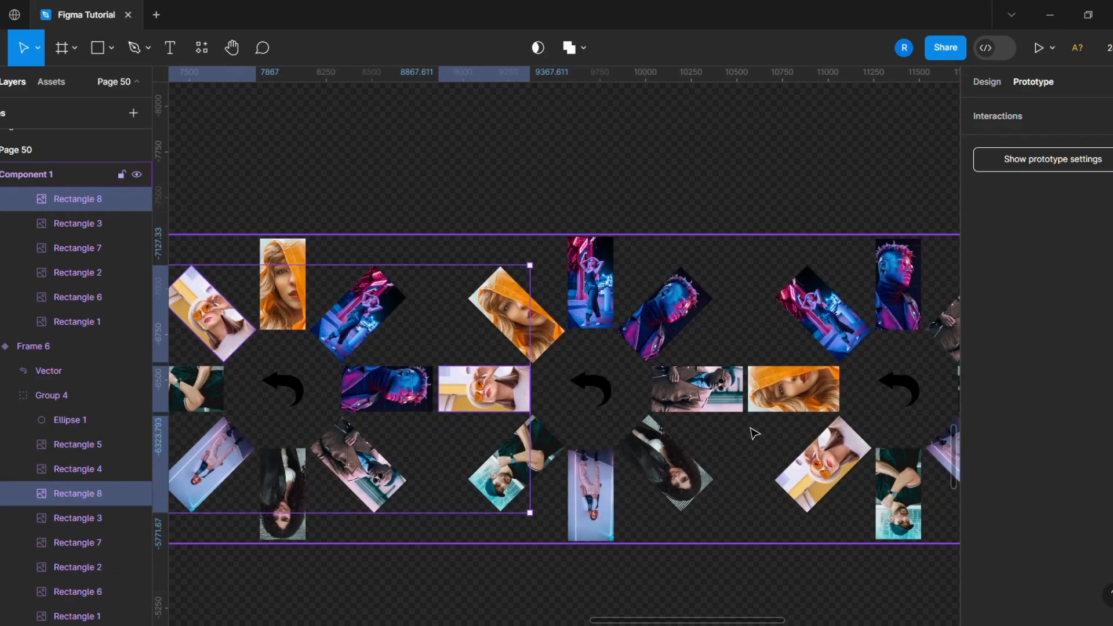
{"action": "left_click", "coordinate": [840, 461], "text": "ctrl"}
{"action": "key", "text": "ctrl+z"}
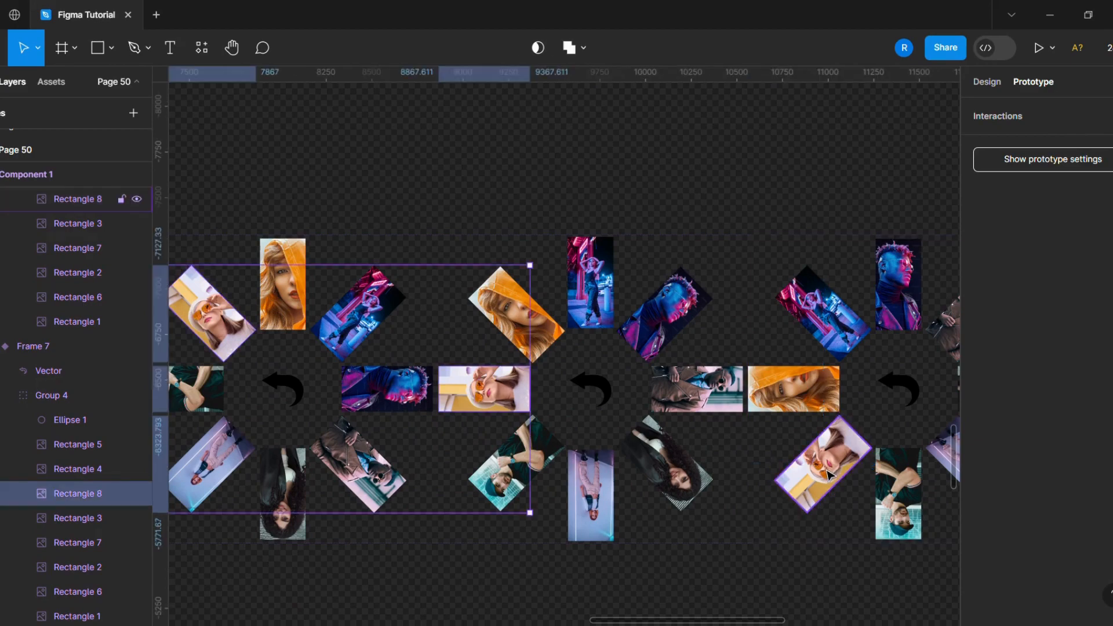
{"action": "left_click", "coordinate": [839, 470], "text": "ctrl+shift"}
{"action": "scroll", "coordinate": [635, 466], "scroll_direction": "down", "scroll_amount": 3}
{"action": "left_click_drag", "start_coordinate": [636, 466], "coordinate": [325, 477]}
{"action": "scroll", "coordinate": [758, 512], "scroll_direction": "up", "scroll_amount": 1}
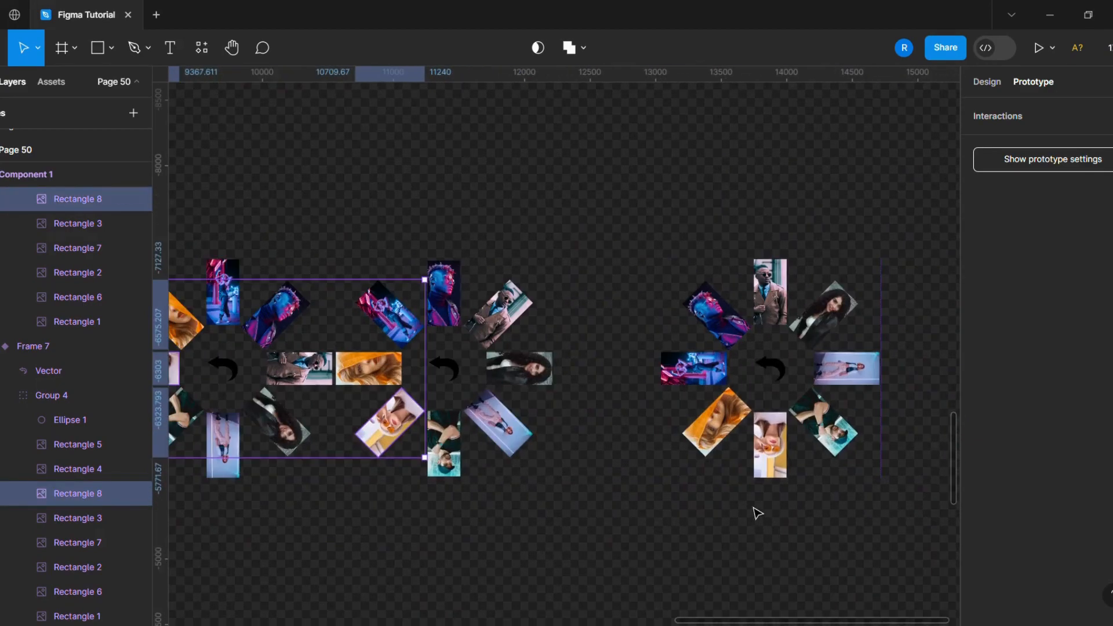
{"action": "left_click", "coordinate": [769, 453], "text": "ctrl+shift"}
{"action": "left_click_drag", "start_coordinate": [786, 445], "coordinate": [810, 499]}
{"action": "scroll", "coordinate": [846, 528], "scroll_direction": "down", "scroll_amount": 5}
{"action": "scroll", "coordinate": [805, 488], "scroll_direction": "up", "scroll_amount": 5}
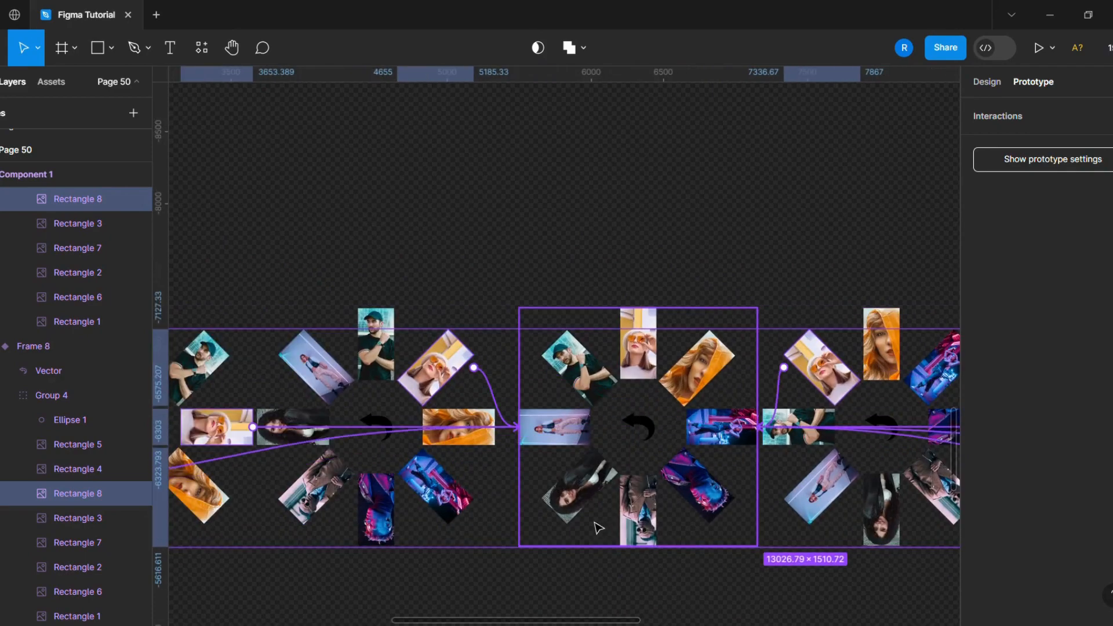
{"action": "left_click_drag", "start_coordinate": [599, 528], "coordinate": [599, 472]}
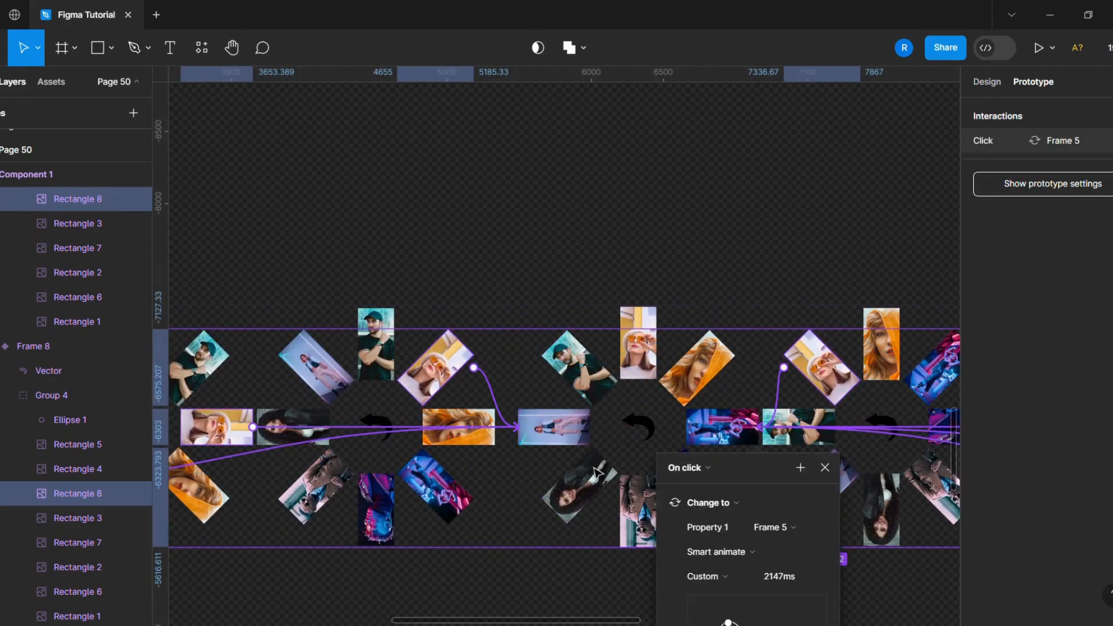
- Select Rectangle 6 in every variant and link the selection on click to a target variant
{"action": "scroll", "coordinate": [629, 484], "scroll_direction": "down", "scroll_amount": 4}
{"action": "scroll", "coordinate": [237, 510], "scroll_direction": "up", "scroll_amount": 4}
{"action": "left_click", "coordinate": [294, 472], "text": "ctrl"}
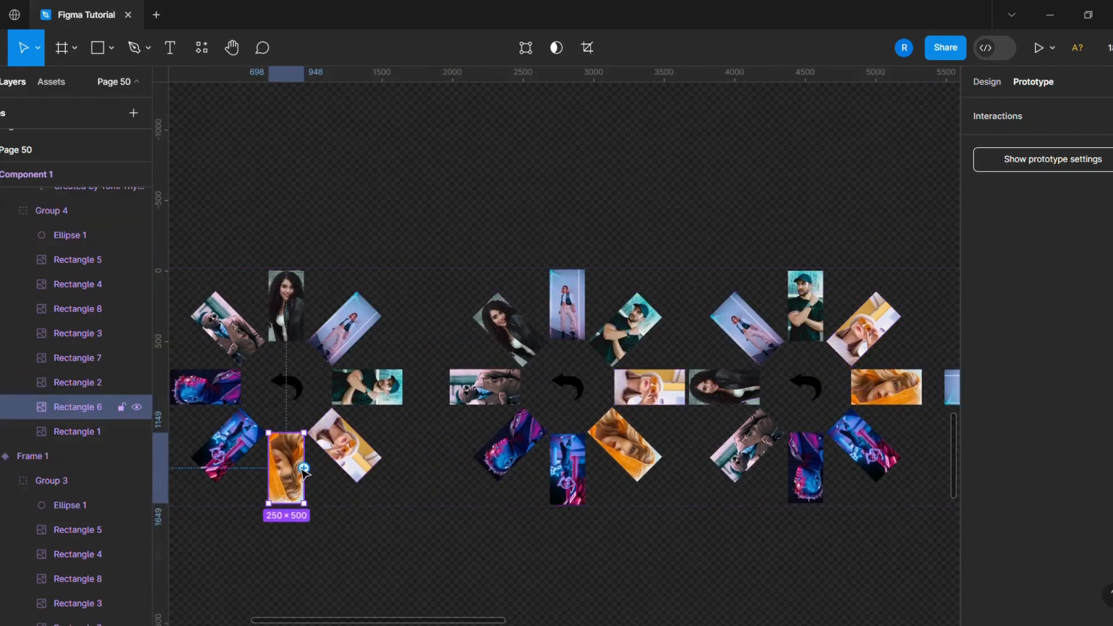
{"action": "left_click", "coordinate": [637, 458], "text": "ctrl+shift"}
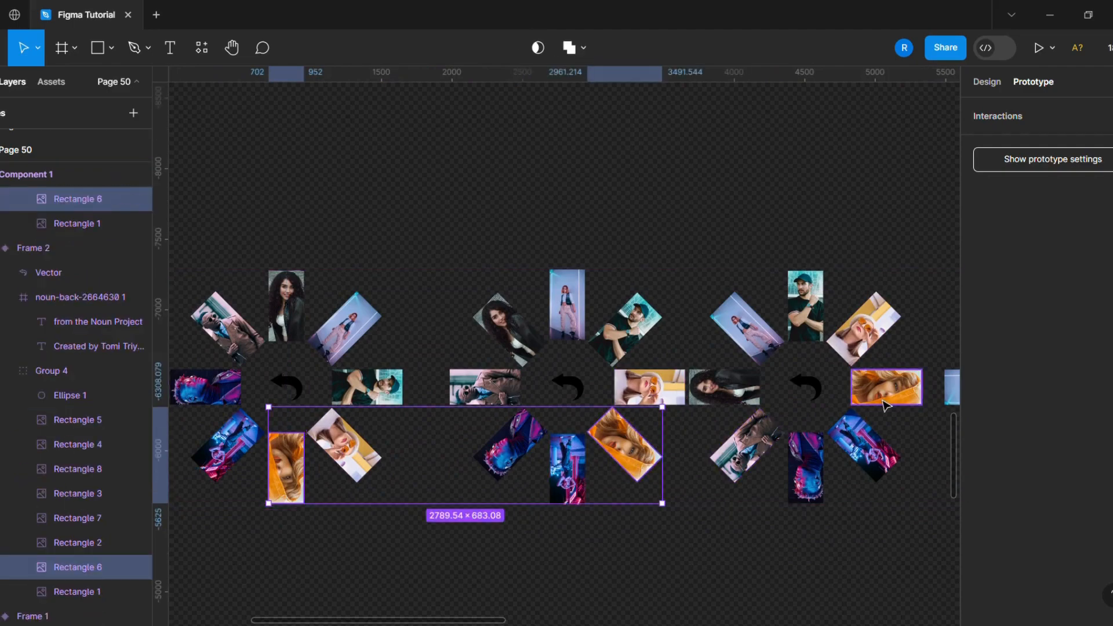
{"action": "left_click", "coordinate": [886, 400], "text": "ctrl+shift"}
{"action": "scroll", "coordinate": [406, 440], "scroll_direction": "down", "scroll_amount": 3}
{"action": "scroll", "coordinate": [725, 371], "scroll_direction": "up", "scroll_amount": 3}
{"action": "left_click", "coordinate": [710, 351], "text": "ctrl+shift"}
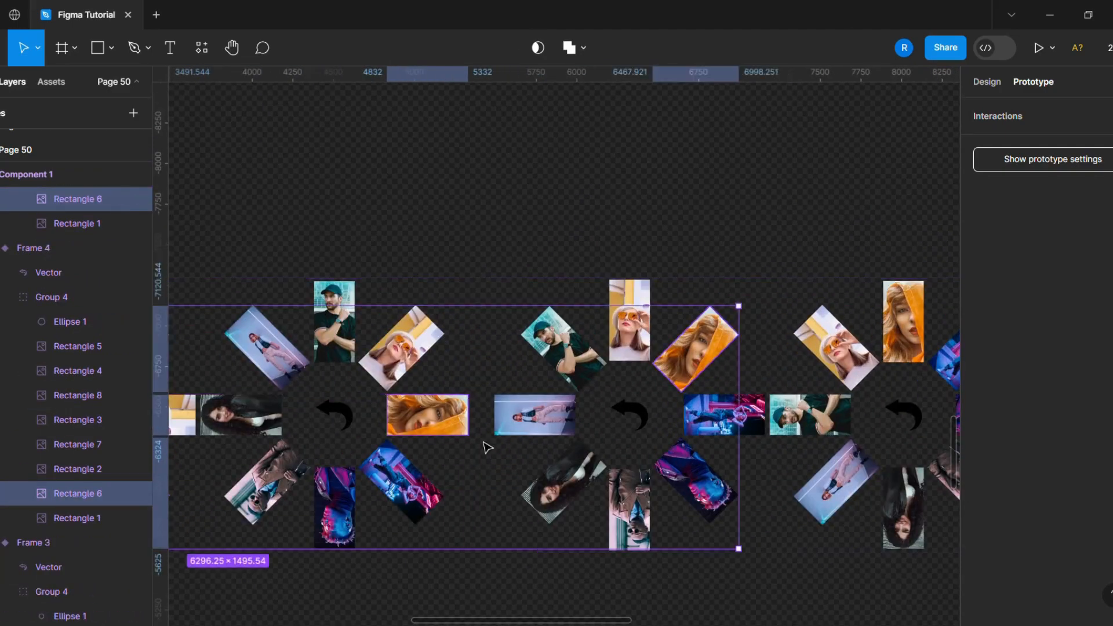
{"action": "scroll", "coordinate": [400, 468], "scroll_direction": "down", "scroll_amount": 3}
{"action": "scroll", "coordinate": [653, 458], "scroll_direction": "up", "scroll_amount": 3}
{"action": "left_click", "coordinate": [611, 370], "text": "ctrl+shift"}
{"action": "scroll", "coordinate": [302, 497], "scroll_direction": "down", "scroll_amount": 3}
{"action": "scroll", "coordinate": [708, 464], "scroll_direction": "up", "scroll_amount": 3}
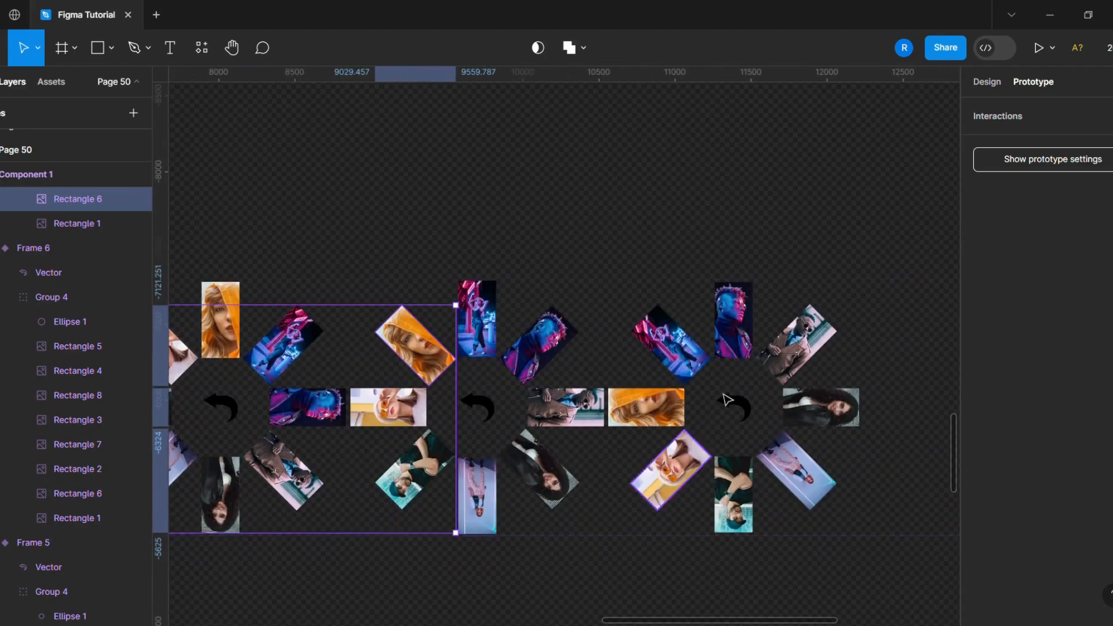
{"action": "left_click", "coordinate": [671, 468], "text": "ctrl+shift"}
{"action": "scroll", "coordinate": [672, 464], "scroll_direction": "down", "scroll_amount": 3}
{"action": "scroll", "coordinate": [707, 502], "scroll_direction": "up", "scroll_amount": 3}
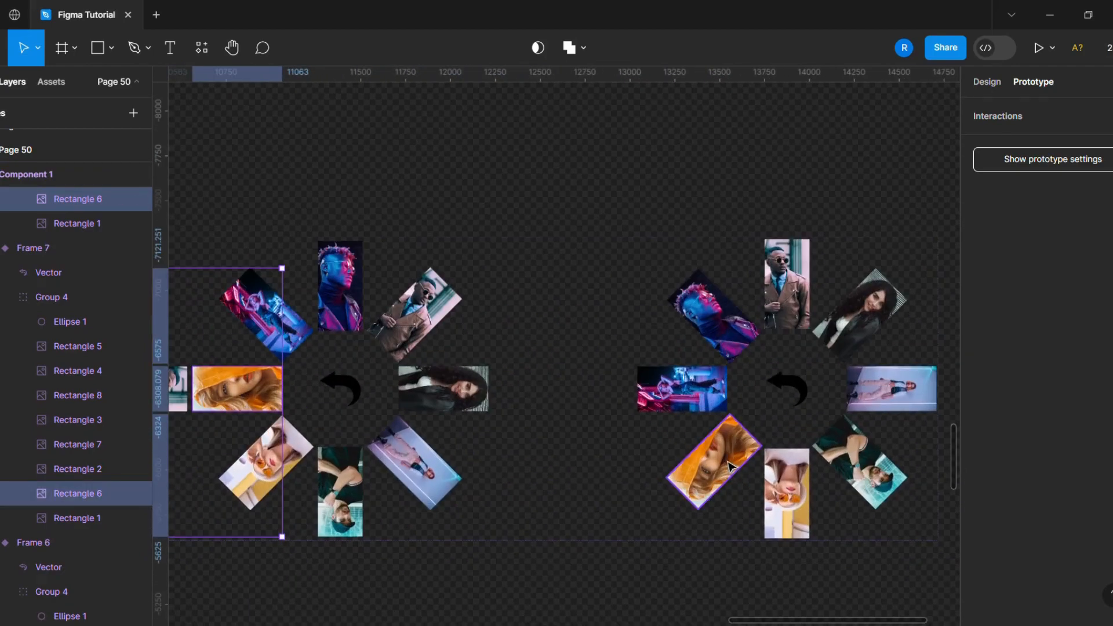
{"action": "left_click_drag", "start_coordinate": [760, 462], "coordinate": [537, 390]}
{"action": "scroll", "coordinate": [807, 596], "scroll_direction": "down", "scroll_amount": 3}
{"action": "scroll", "coordinate": [818, 582], "scroll_direction": "down", "scroll_amount": 1}
{"action": "left_click", "coordinate": [779, 547]}
- Select Rectangle 7 in every variant and link the selection on click to Frame 7
{"action": "scroll", "coordinate": [655, 559], "scroll_direction": "down", "scroll_amount": 3}
{"action": "scroll", "coordinate": [417, 516], "scroll_direction": "up", "scroll_amount": 5}
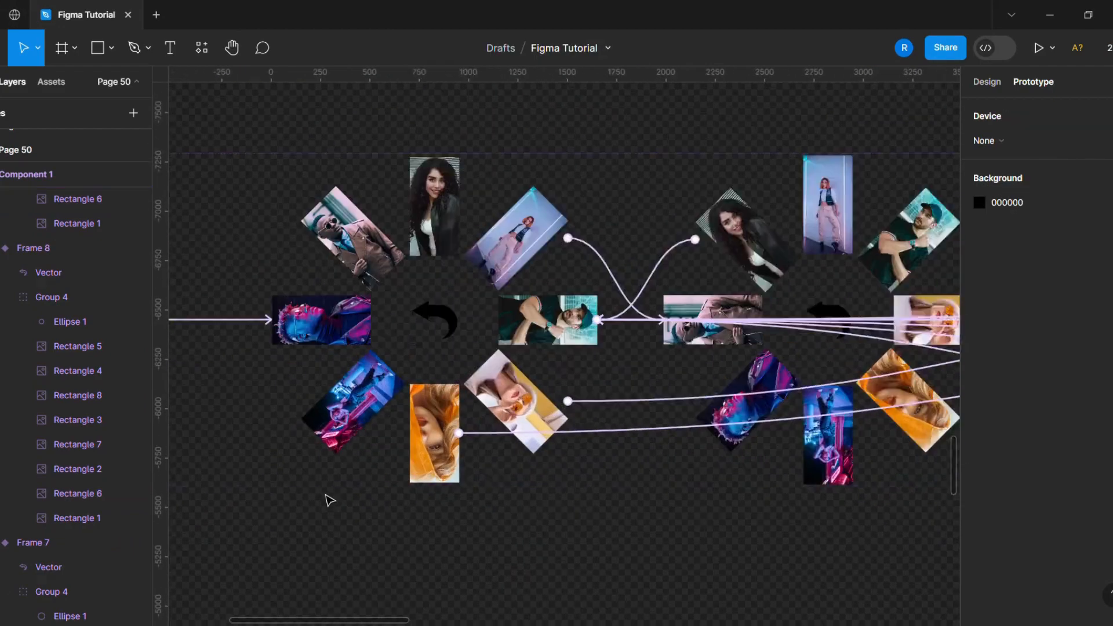
{"action": "left_click", "coordinate": [350, 394], "text": "ctrl"}
{"action": "scroll", "coordinate": [293, 440], "scroll_direction": "down", "scroll_amount": 4}
{"action": "scroll", "coordinate": [581, 478], "scroll_direction": "up", "scroll_amount": 4}
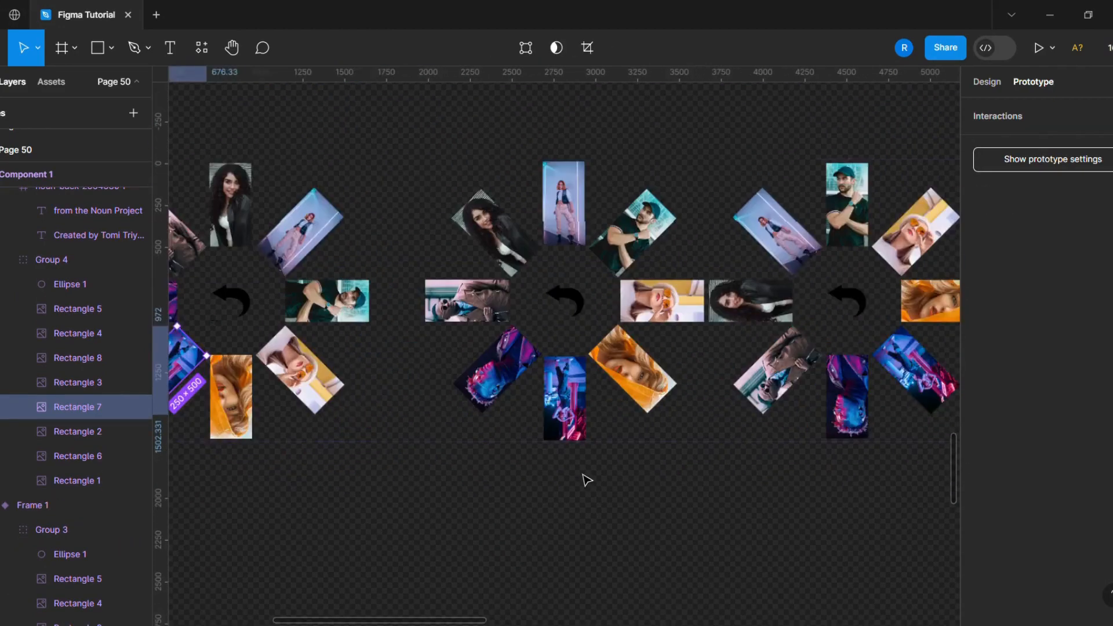
{"action": "left_click", "coordinate": [560, 429], "text": "ctrl+shift"}
{"action": "scroll", "coordinate": [565, 435], "scroll_direction": "down", "scroll_amount": 4}
{"action": "scroll", "coordinate": [733, 491], "scroll_direction": "up", "scroll_amount": 3}
{"action": "left_click", "coordinate": [665, 369], "text": "ctrl+shift"}
{"action": "scroll", "coordinate": [477, 493], "scroll_direction": "down", "scroll_amount": 4}
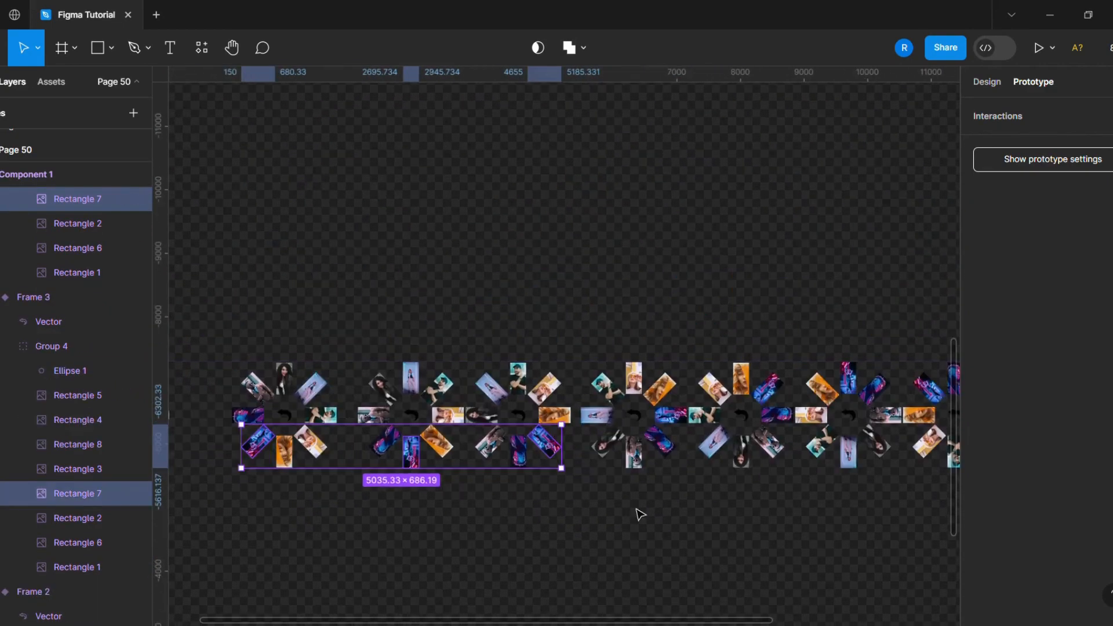
{"action": "scroll", "coordinate": [771, 492], "scroll_direction": "up", "scroll_amount": 3}
{"action": "left_click", "coordinate": [561, 352], "text": "ctrl+shift"}
{"action": "scroll", "coordinate": [496, 493], "scroll_direction": "down", "scroll_amount": 2}
{"action": "scroll", "coordinate": [498, 497], "scroll_direction": "down", "scroll_amount": 2}
{"action": "scroll", "coordinate": [730, 510], "scroll_direction": "up", "scroll_amount": 4}
{"action": "left_click", "coordinate": [489, 244], "text": "ctrl+shift"}
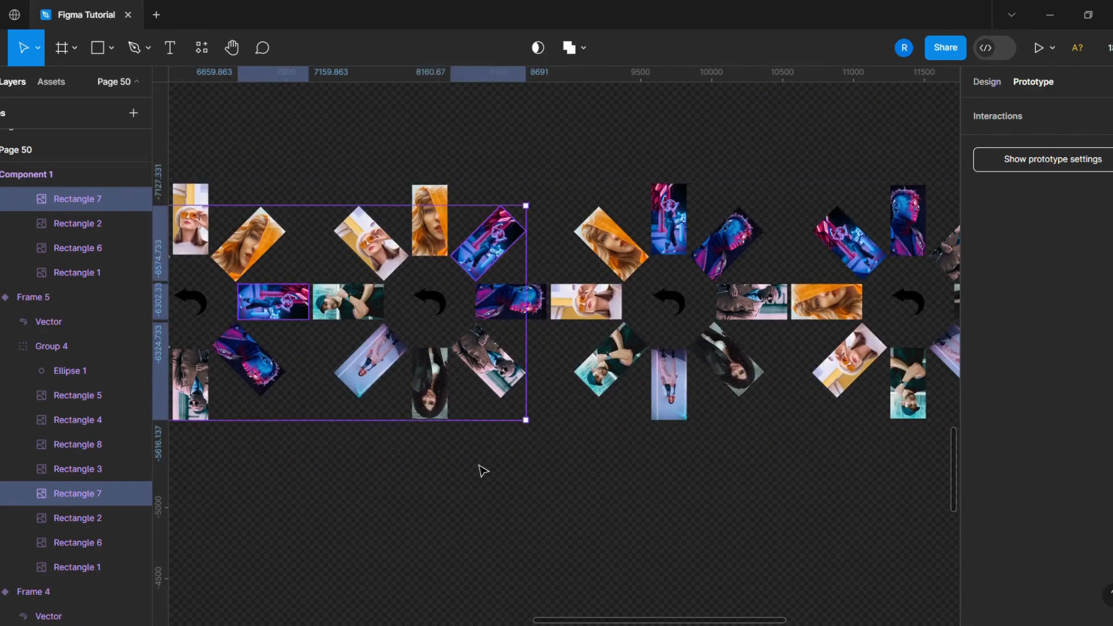
{"action": "scroll", "coordinate": [482, 470], "scroll_direction": "down", "scroll_amount": 4}
{"action": "scroll", "coordinate": [684, 472], "scroll_direction": "up", "scroll_amount": 3}
{"action": "left_click", "coordinate": [661, 278], "text": "ctrl+shift"}
{"action": "scroll", "coordinate": [638, 378], "scroll_direction": "down", "scroll_amount": 4}
{"action": "scroll", "coordinate": [795, 390], "scroll_direction": "up", "scroll_amount": 3}
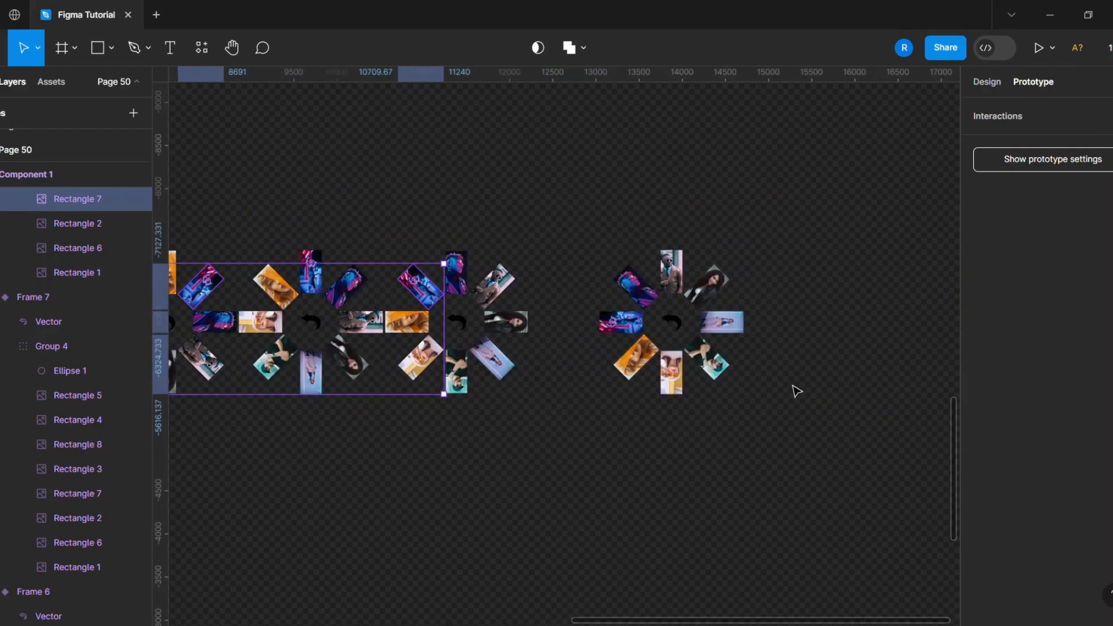
{"action": "left_click", "coordinate": [622, 327], "text": "ctrl+shift"}
{"action": "left_click_drag", "start_coordinate": [623, 334], "coordinate": [316, 322]}
- Select Rectangle 5 in every variant and link the selection on click to Frame 8
{"action": "scroll", "coordinate": [580, 460], "scroll_direction": "down", "scroll_amount": 5}
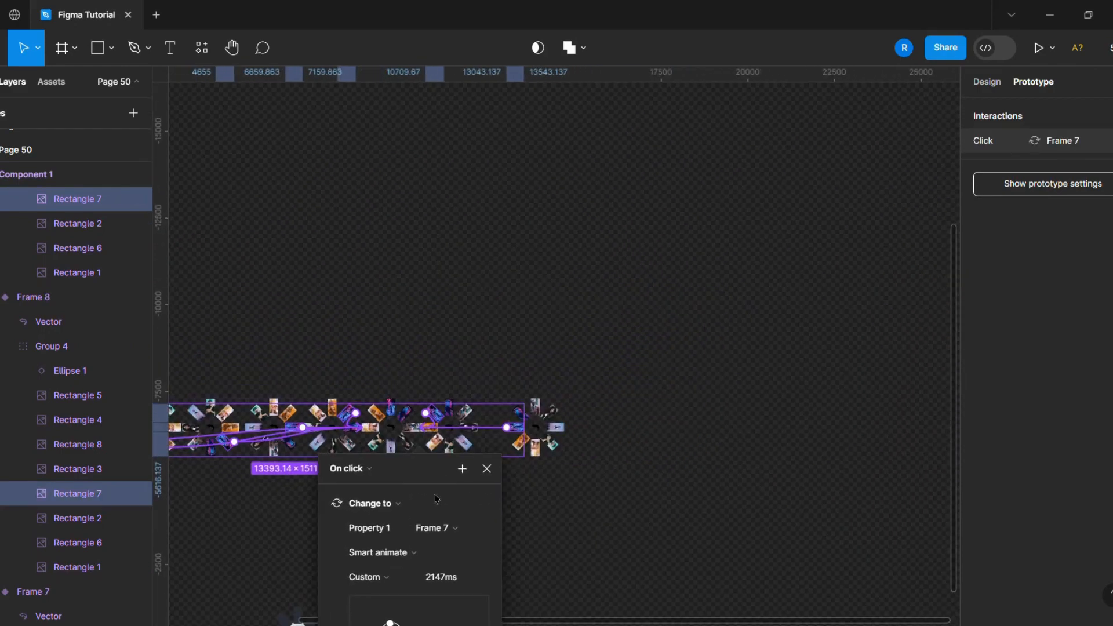
{"action": "scroll", "coordinate": [255, 510], "scroll_direction": "up", "scroll_amount": 5}
{"action": "scroll", "coordinate": [273, 456], "scroll_direction": "up", "scroll_amount": 3}
{"action": "left_click", "coordinate": [379, 307], "text": "ctrl"}
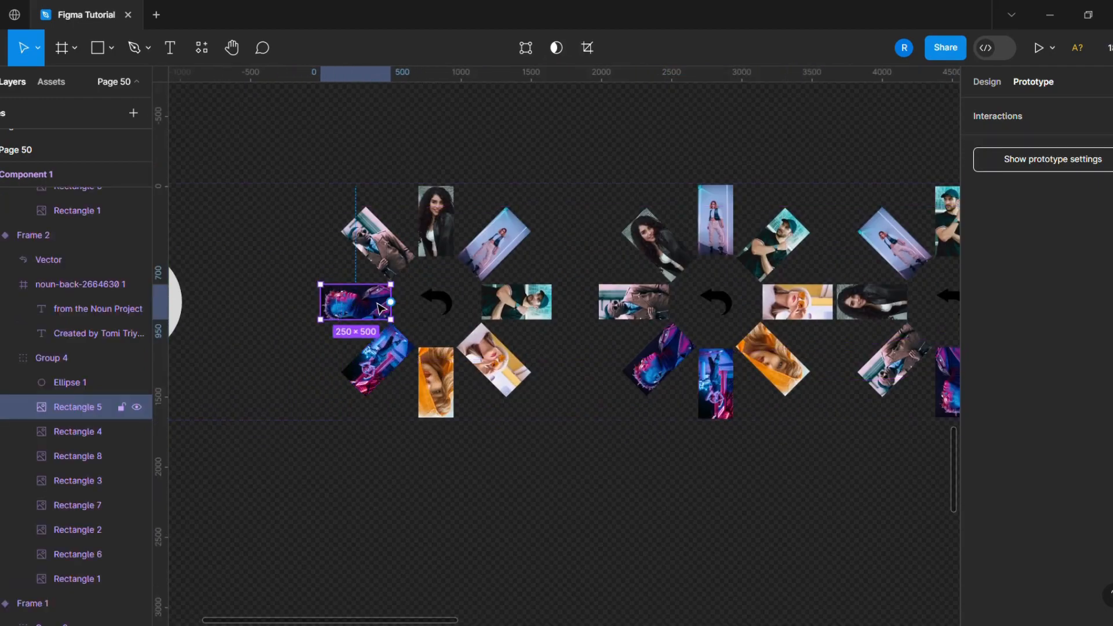
{"action": "left_click", "coordinate": [476, 439]}
{"action": "double_click", "coordinate": [360, 317]}
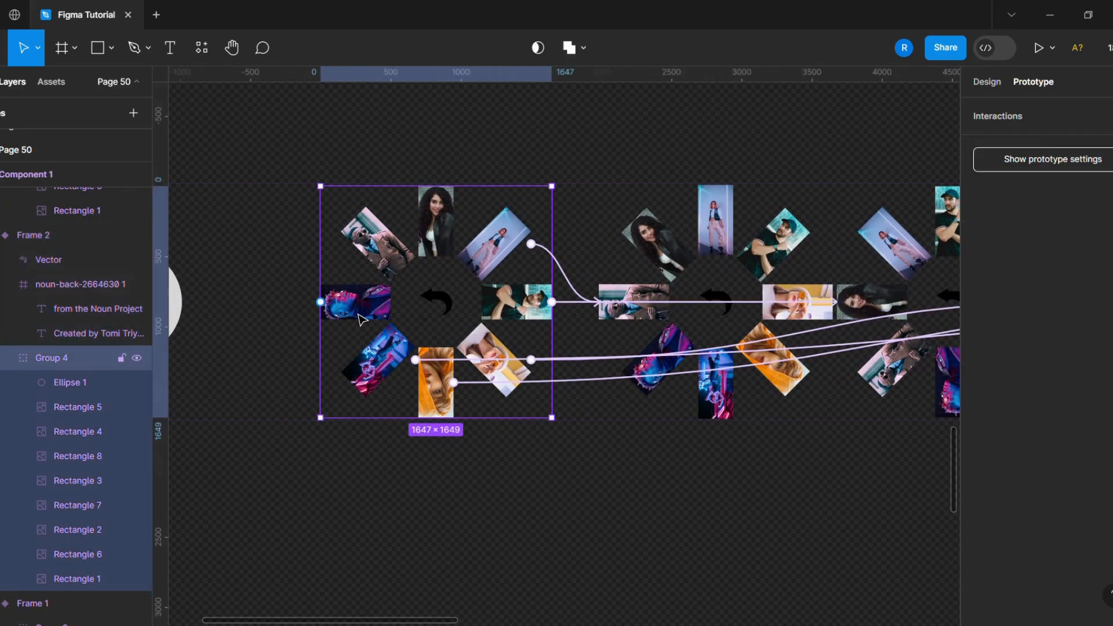
{"action": "left_click", "coordinate": [667, 371], "text": "shift"}
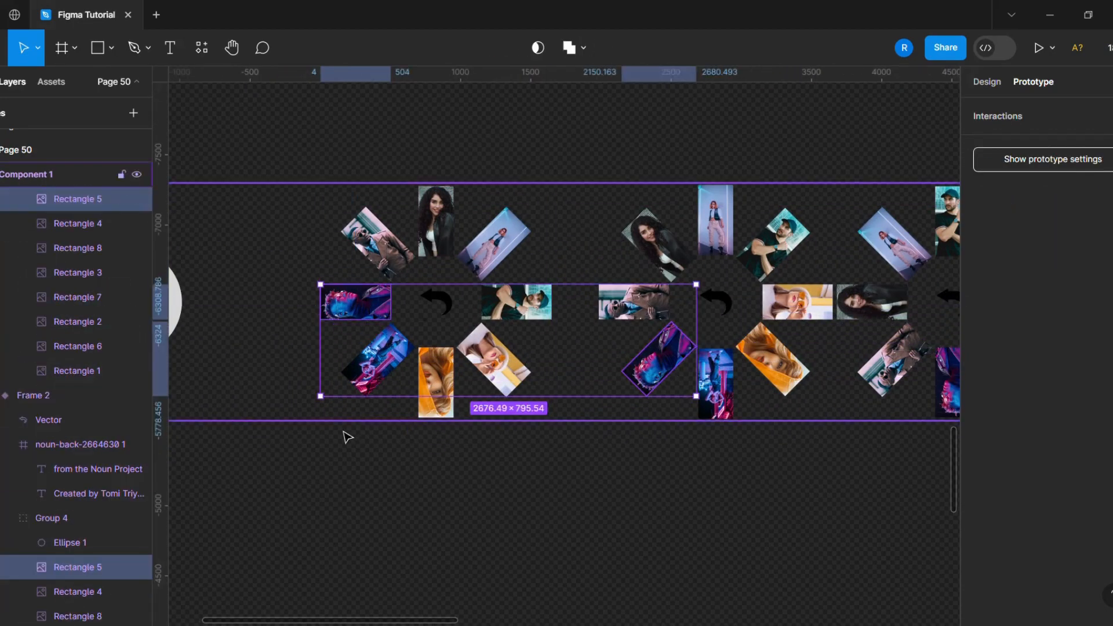
{"action": "scroll", "coordinate": [344, 431], "scroll_direction": "down", "scroll_amount": 3}
{"action": "left_click", "coordinate": [601, 418], "text": "shift"}
{"action": "scroll", "coordinate": [597, 432], "scroll_direction": "down", "scroll_amount": 1}
{"action": "scroll", "coordinate": [580, 452], "scroll_direction": "right", "scroll_amount": 3}
{"action": "scroll", "coordinate": [571, 469], "scroll_direction": "right", "scroll_amount": 3}
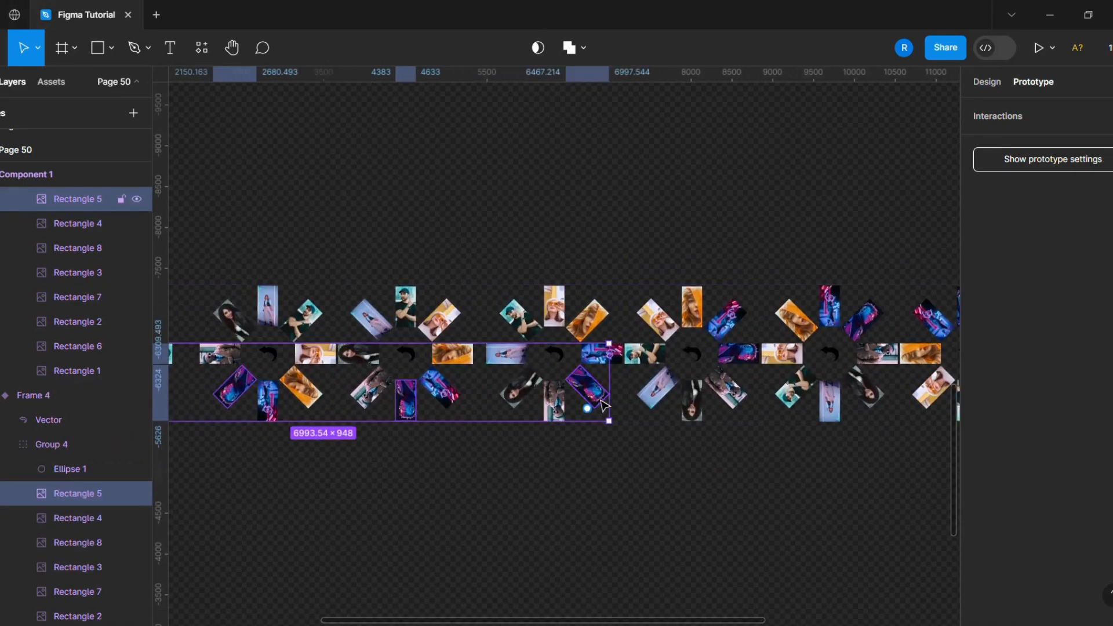
{"action": "scroll", "coordinate": [566, 465], "scroll_direction": "down", "scroll_amount": 3}
{"action": "scroll", "coordinate": [557, 493], "scroll_direction": "up", "scroll_amount": 4}
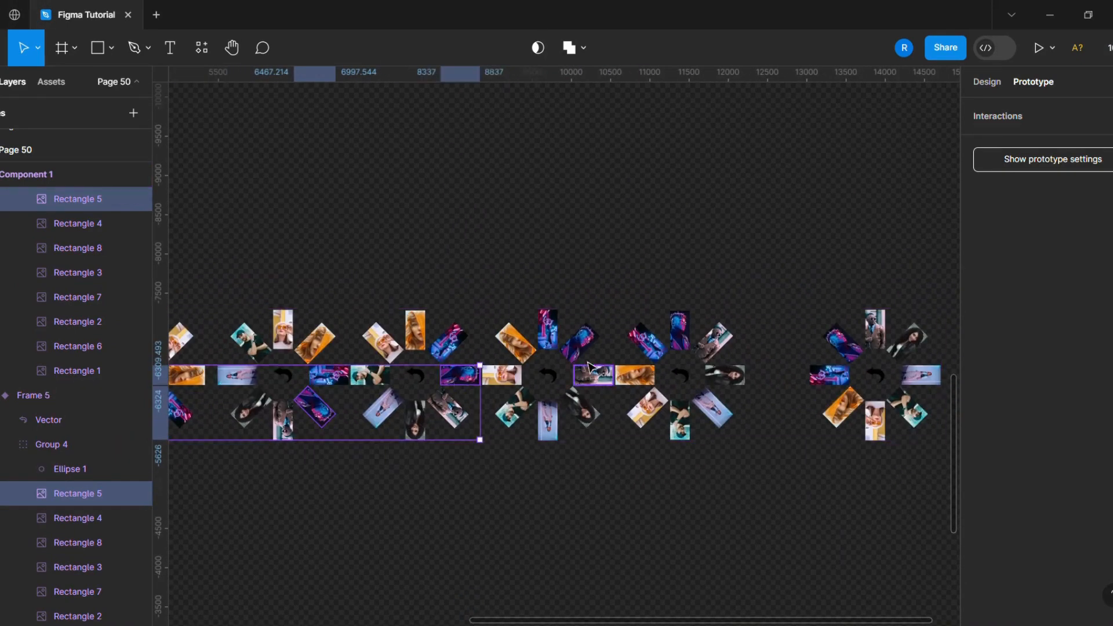
{"action": "left_click", "coordinate": [578, 342], "text": "shift"}
{"action": "left_click", "coordinate": [843, 350], "text": "shift"}
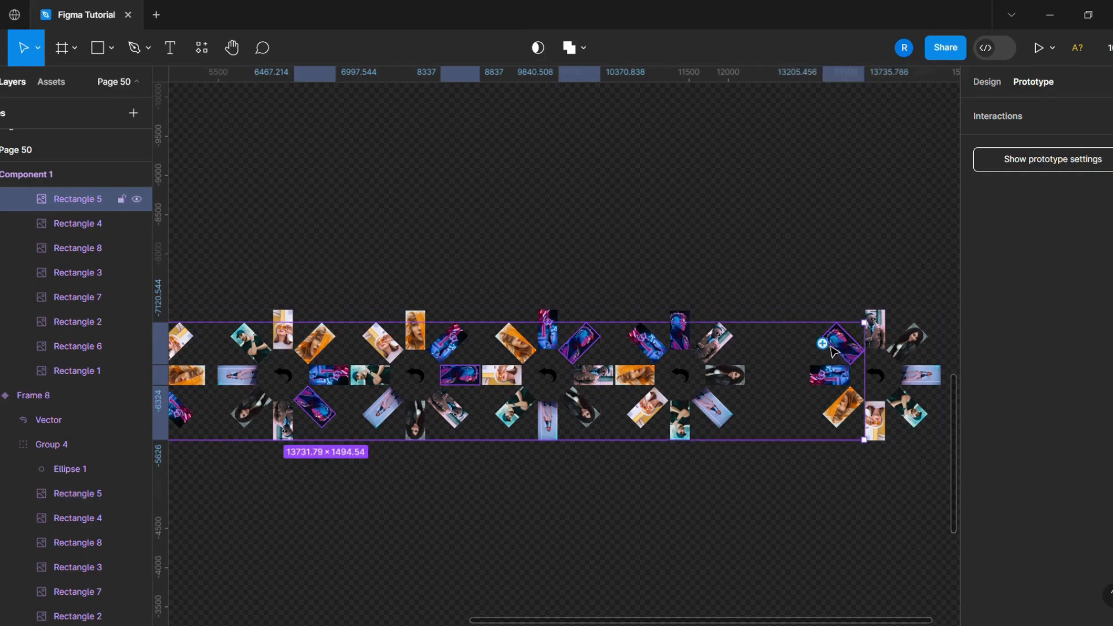
{"action": "left_click_drag", "start_coordinate": [823, 344], "coordinate": [742, 375]}
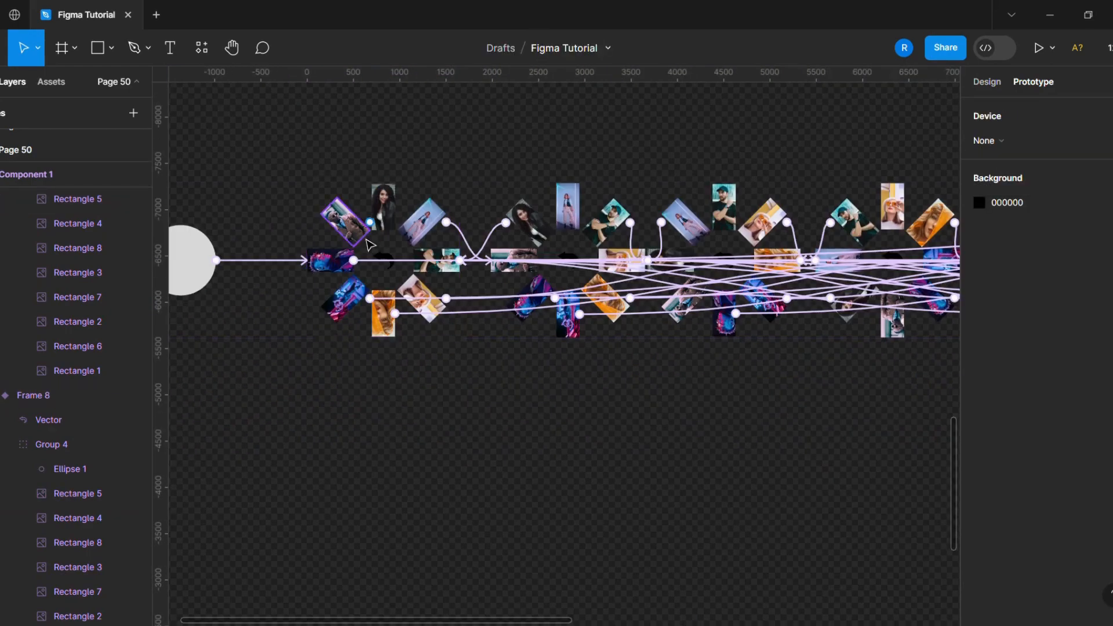
- Select Rectangle 2 in every variant and link the selection on click to a target variant
{"action": "left_click", "coordinate": [356, 237]}
{"action": "scroll", "coordinate": [357, 238], "scroll_direction": "up", "scroll_amount": 3}
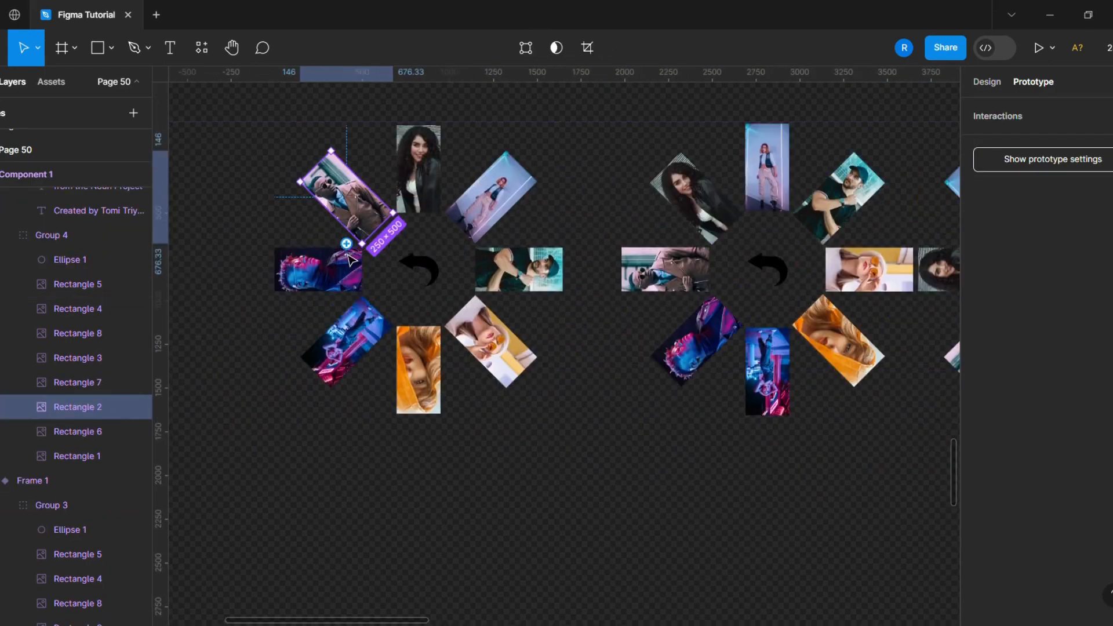
{"action": "scroll", "coordinate": [261, 342], "scroll_direction": "down", "scroll_amount": 3}
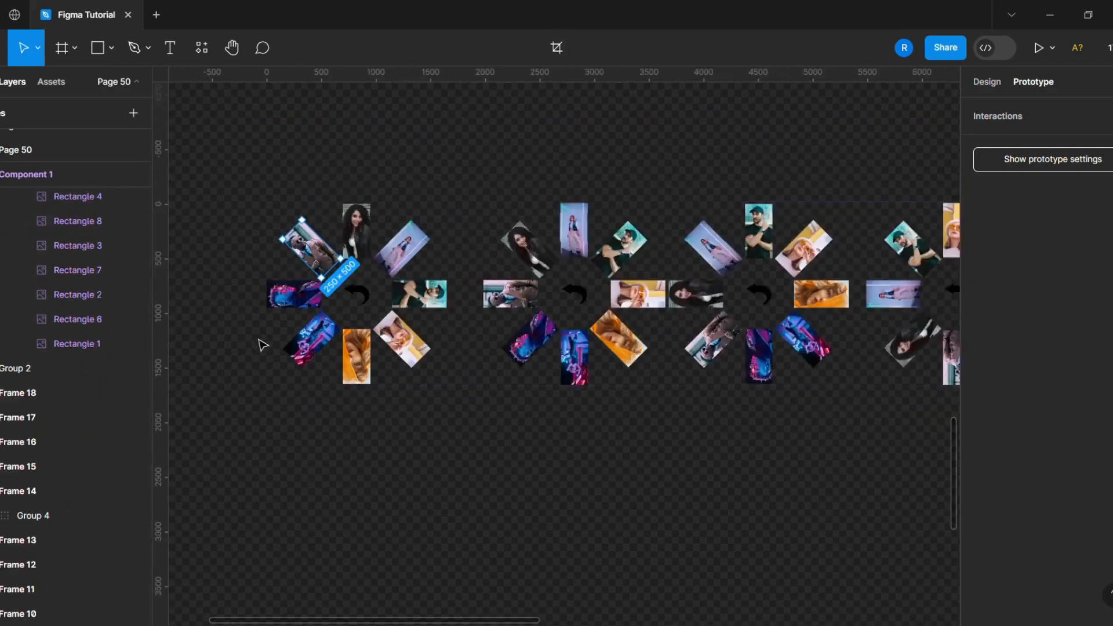
{"action": "scroll", "coordinate": [443, 315], "scroll_direction": "up", "scroll_amount": 1}
{"action": "left_click", "coordinate": [308, 500]}
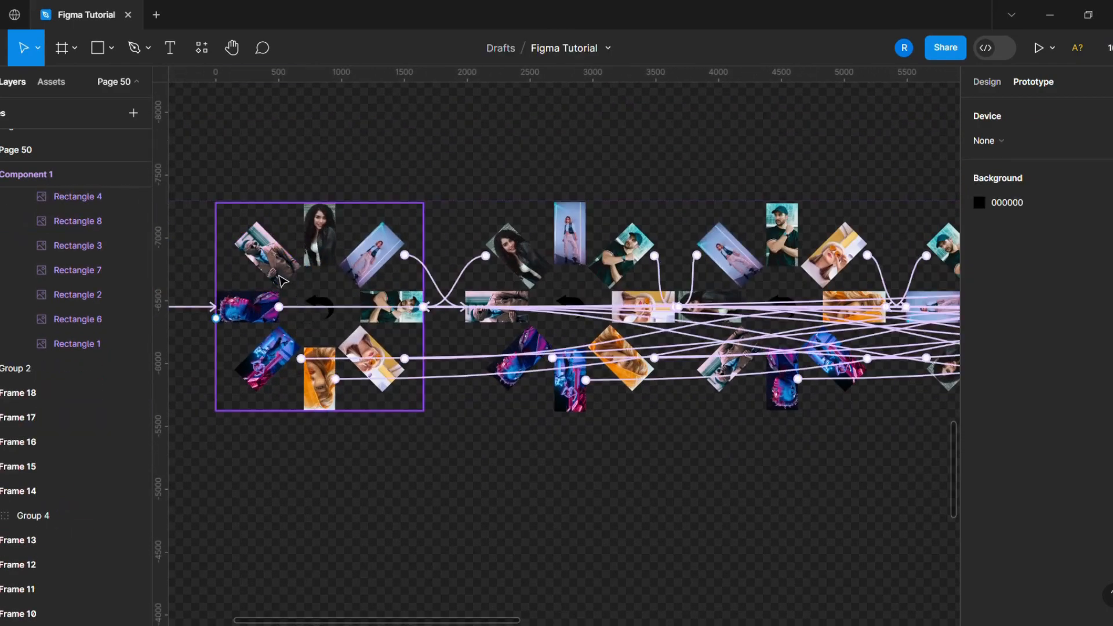
{"action": "left_click", "coordinate": [282, 283]}
{"action": "left_click", "coordinate": [508, 318], "text": "shift"}
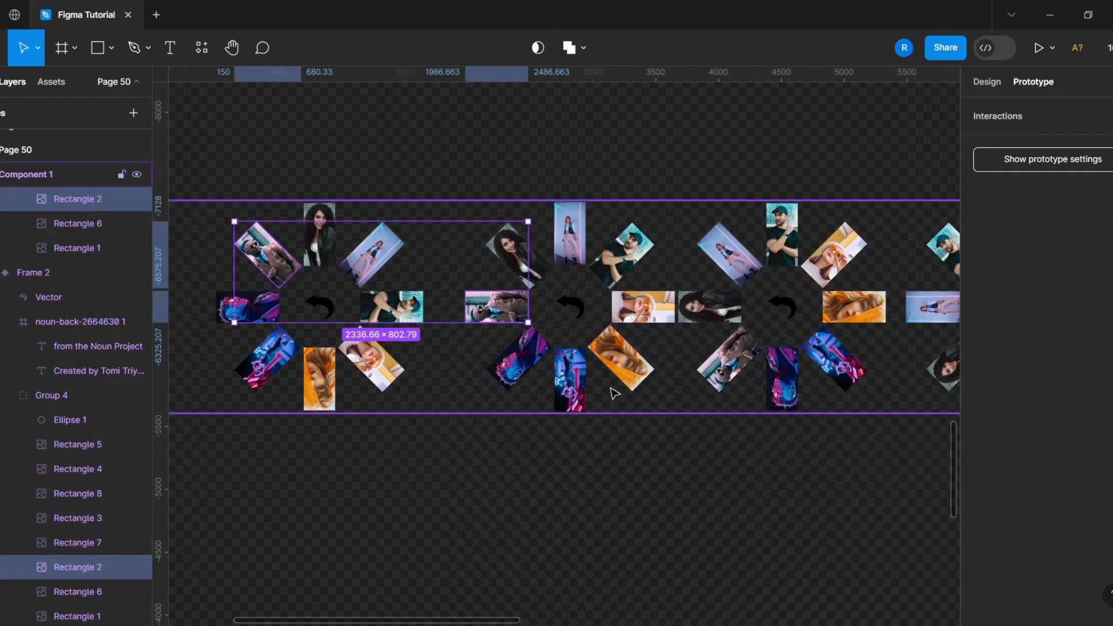
{"action": "left_click", "coordinate": [712, 371], "text": "shift"}
{"action": "scroll", "coordinate": [413, 454], "scroll_direction": "down", "scroll_amount": 3}
{"action": "scroll", "coordinate": [693, 462], "scroll_direction": "up", "scroll_amount": 3}
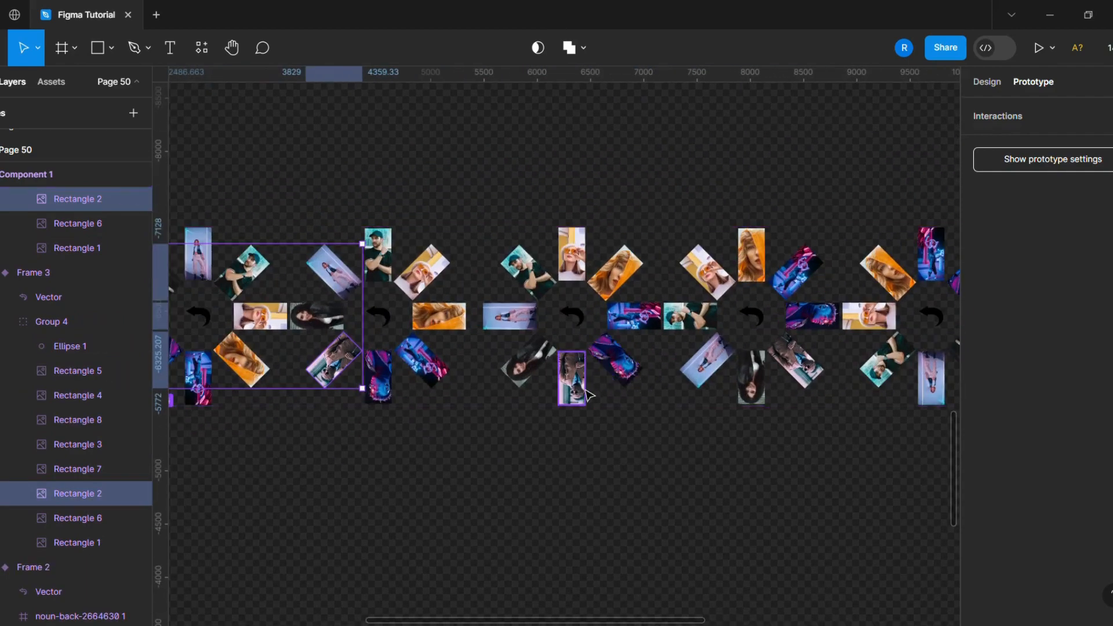
{"action": "left_click", "coordinate": [574, 377], "text": "shift"}
{"action": "scroll", "coordinate": [498, 445], "scroll_direction": "down", "scroll_amount": 3}
{"action": "scroll", "coordinate": [710, 429], "scroll_direction": "up", "scroll_amount": 3}
{"action": "left_click", "coordinate": [658, 376], "text": "shift"}
{"action": "scroll", "coordinate": [429, 512], "scroll_direction": "down", "scroll_amount": 3}
{"action": "scroll", "coordinate": [639, 495], "scroll_direction": "up", "scroll_amount": 3}
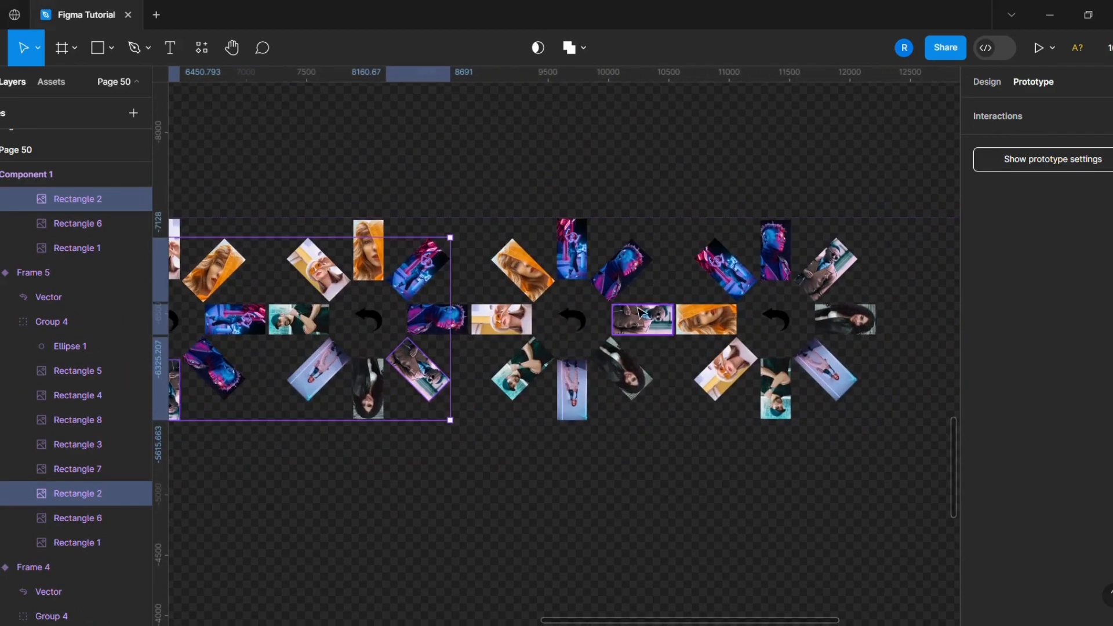
{"action": "left_click", "coordinate": [642, 317], "text": "shift"}
{"action": "scroll", "coordinate": [726, 505], "scroll_direction": "down", "scroll_amount": 3}
{"action": "scroll", "coordinate": [835, 483], "scroll_direction": "up", "scroll_amount": 3}
{"action": "left_click", "coordinate": [724, 278], "text": "shift"}
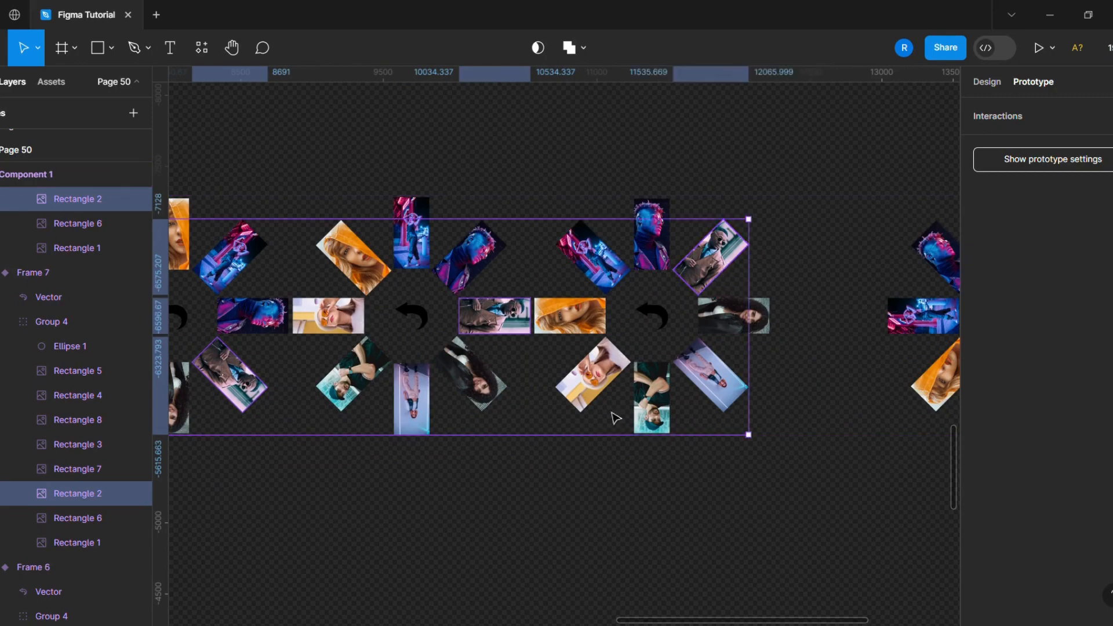
{"action": "scroll", "coordinate": [611, 415], "scroll_direction": "down", "scroll_amount": 3}
{"action": "scroll", "coordinate": [629, 374], "scroll_direction": "up", "scroll_amount": 3}
{"action": "left_click_drag", "start_coordinate": [579, 340], "coordinate": [732, 360]}
{"action": "left_click", "coordinate": [823, 543]}
- Select the back-arrow vector in every variant and link the selection on click to Frame 1
{"action": "scroll", "coordinate": [824, 544], "scroll_direction": "down", "scroll_amount": 5}
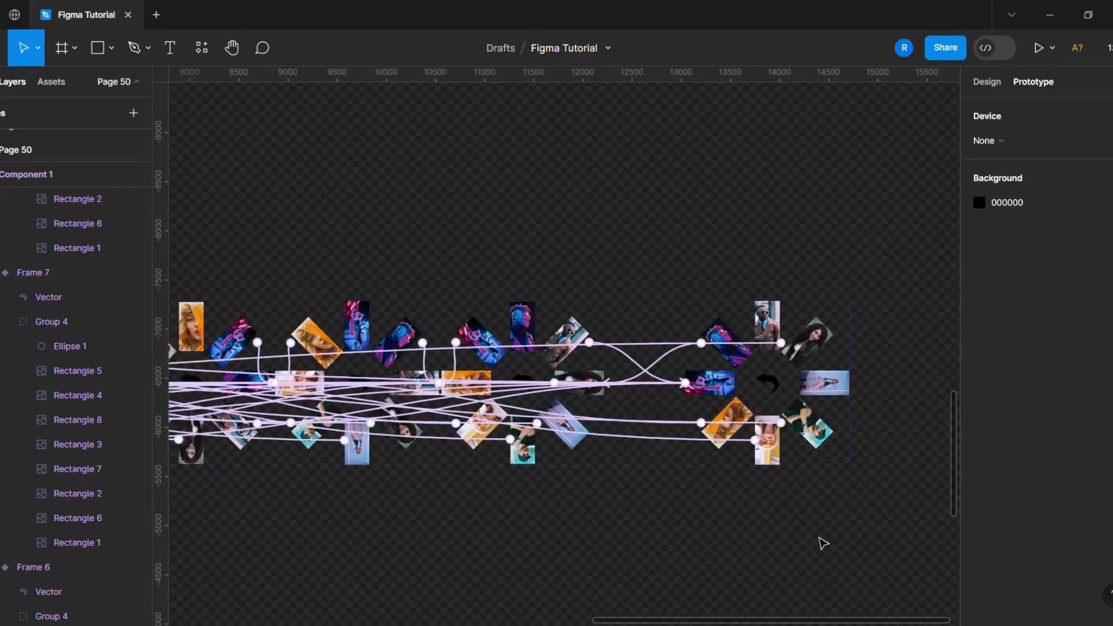
{"action": "scroll", "coordinate": [521, 521], "scroll_direction": "up", "scroll_amount": 2}
{"action": "scroll", "coordinate": [234, 437], "scroll_direction": "up", "scroll_amount": 5}
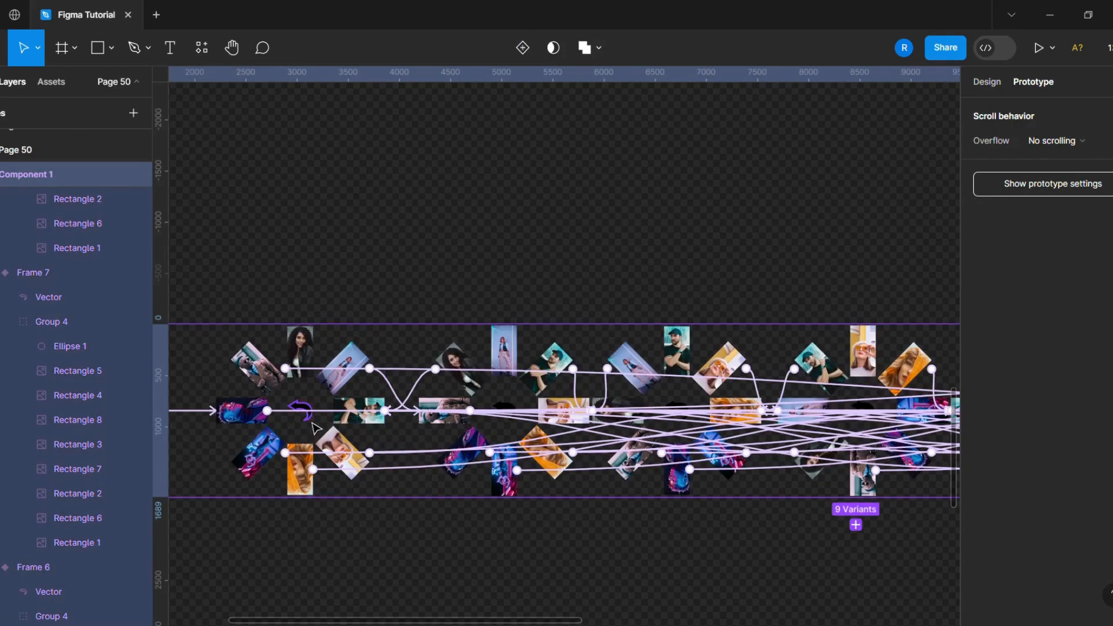
{"action": "left_click", "coordinate": [300, 411]}
{"action": "left_click", "coordinate": [511, 415], "text": "shift"}
{"action": "left_click", "coordinate": [678, 413], "text": "shift"}
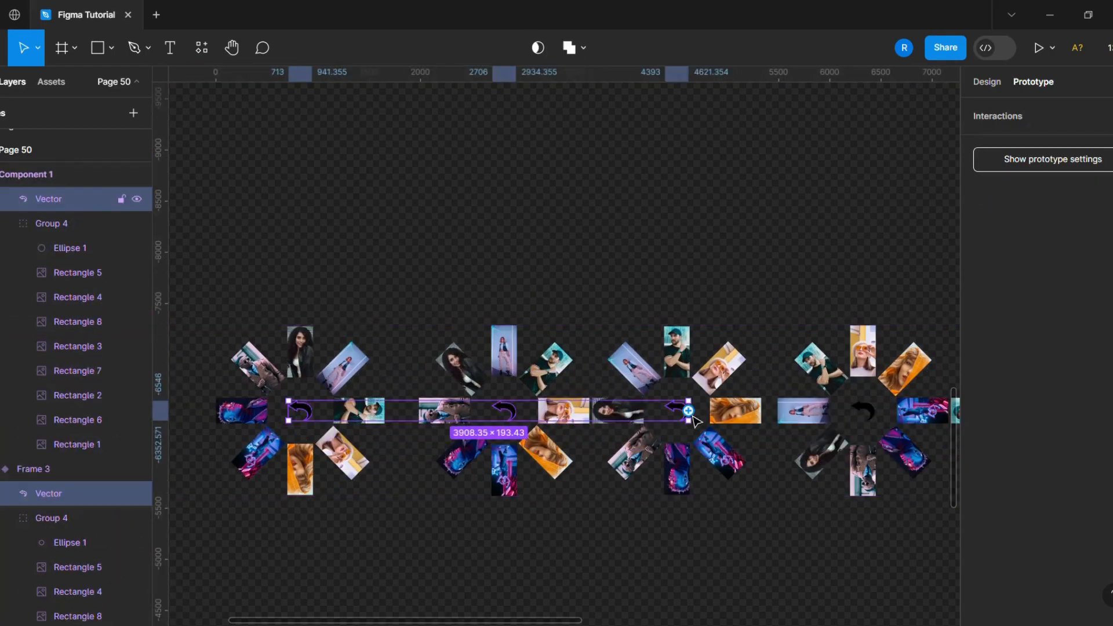
{"action": "scroll", "coordinate": [747, 419], "scroll_direction": "down", "scroll_amount": 3}
{"action": "scroll", "coordinate": [746, 418], "scroll_direction": "up", "scroll_amount": 3}
{"action": "left_click", "coordinate": [729, 401], "text": "shift"}
{"action": "scroll", "coordinate": [729, 405], "scroll_direction": "down", "scroll_amount": 3}
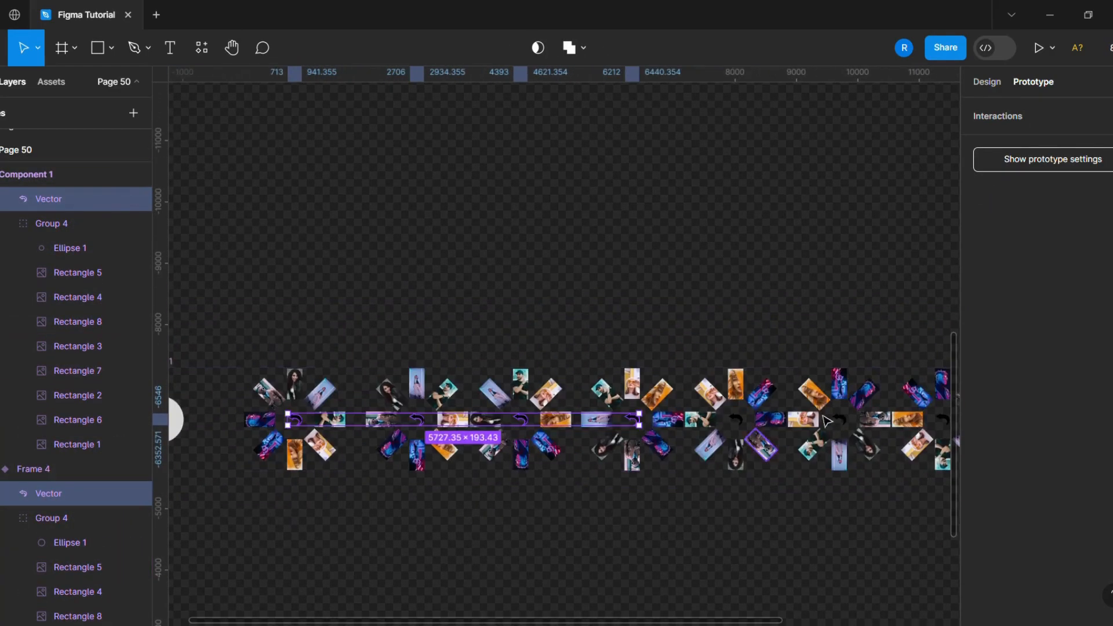
{"action": "scroll", "coordinate": [712, 443], "scroll_direction": "up", "scroll_amount": 4}
{"action": "scroll", "coordinate": [477, 439], "scroll_direction": "down", "scroll_amount": 3}
{"action": "scroll", "coordinate": [667, 455], "scroll_direction": "up", "scroll_amount": 4}
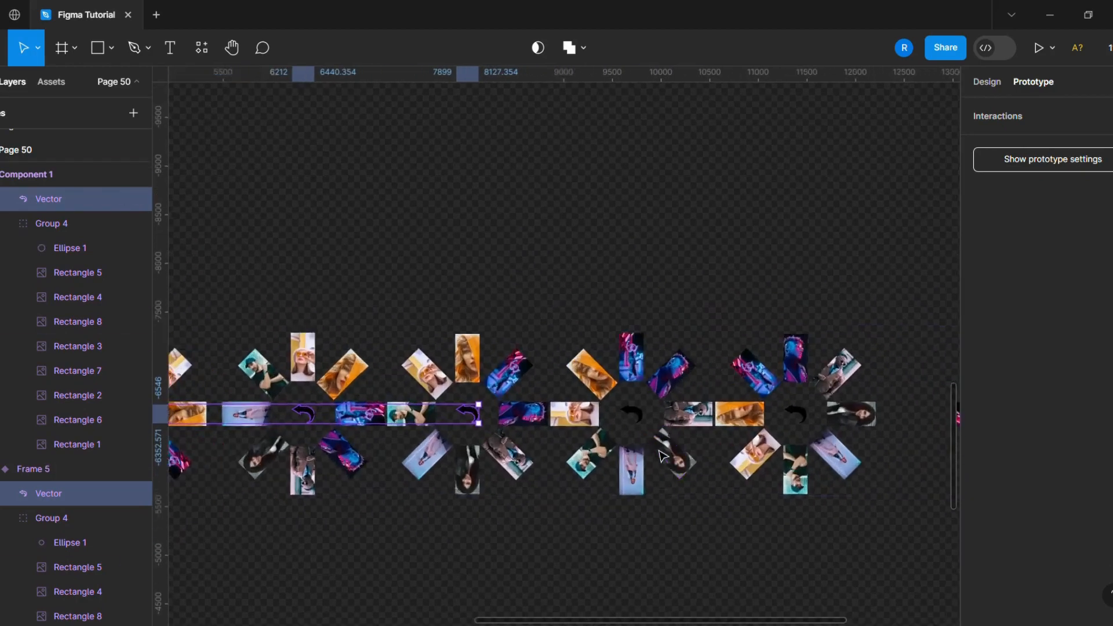
{"action": "left_click", "coordinate": [635, 401], "text": "shift"}
{"action": "scroll", "coordinate": [504, 478], "scroll_direction": "down", "scroll_amount": 3}
{"action": "scroll", "coordinate": [716, 455], "scroll_direction": "up", "scroll_amount": 4}
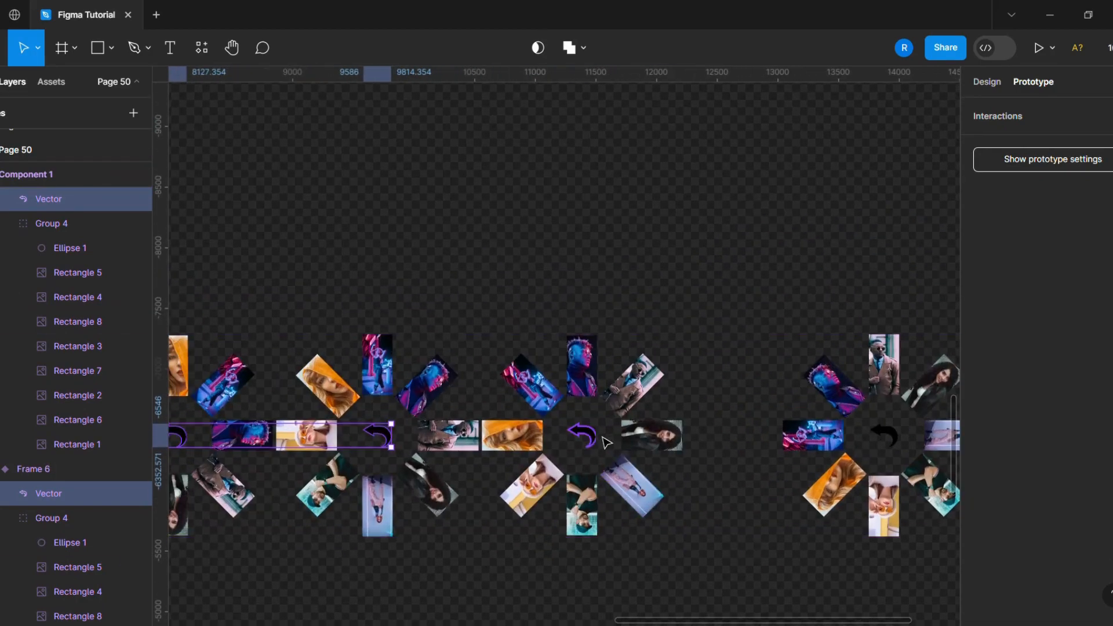
{"action": "left_click", "coordinate": [594, 439], "text": "shift"}
{"action": "scroll", "coordinate": [546, 461], "scroll_direction": "down", "scroll_amount": 3}
{"action": "scroll", "coordinate": [808, 441], "scroll_direction": "up", "scroll_amount": 3}
{"action": "left_click_drag", "start_coordinate": [745, 447], "coordinate": [514, 395]}
{"action": "scroll", "coordinate": [900, 529], "scroll_direction": "down", "scroll_amount": 3}
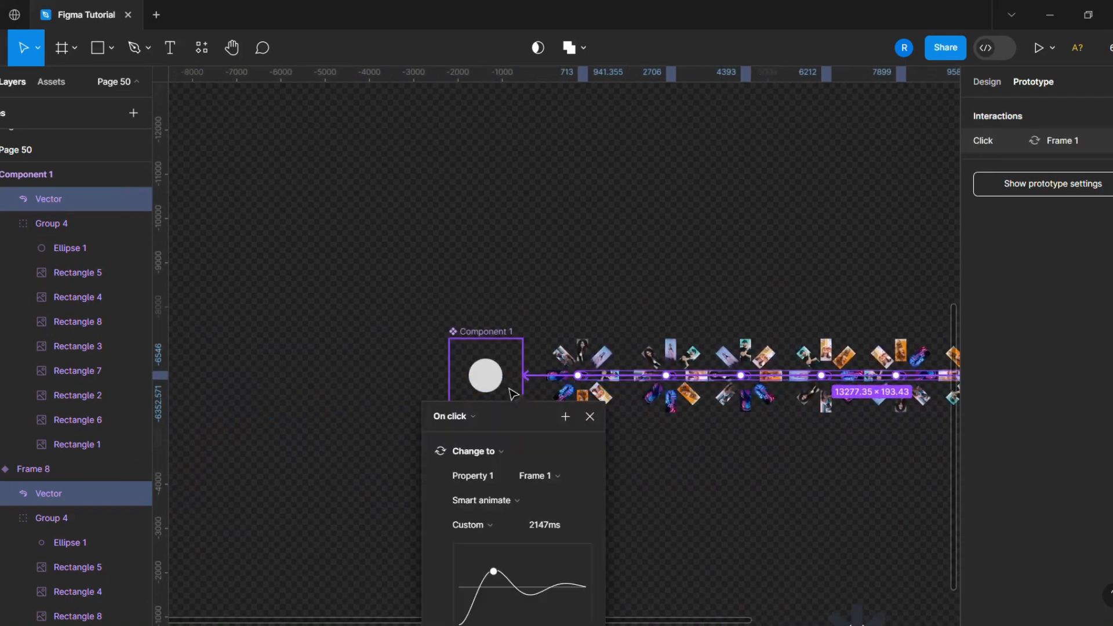
{"action": "left_click", "coordinate": [652, 508]}
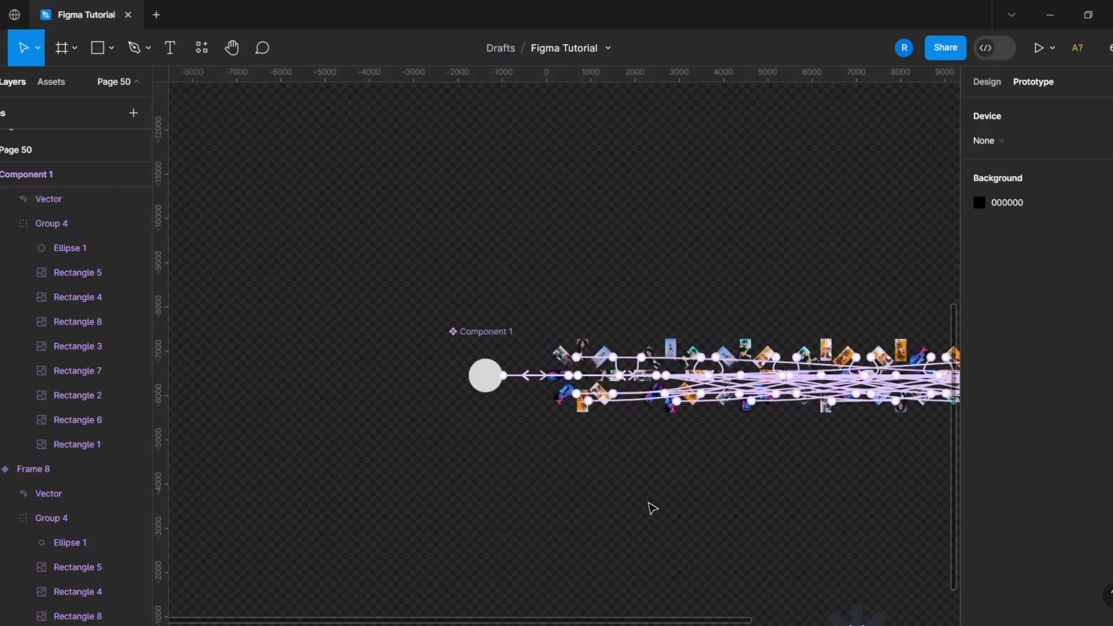
- Place an instance of Component 1 from the local assets onto the canvas
{"action": "scroll", "coordinate": [515, 458], "scroll_direction": "up", "scroll_amount": 3}
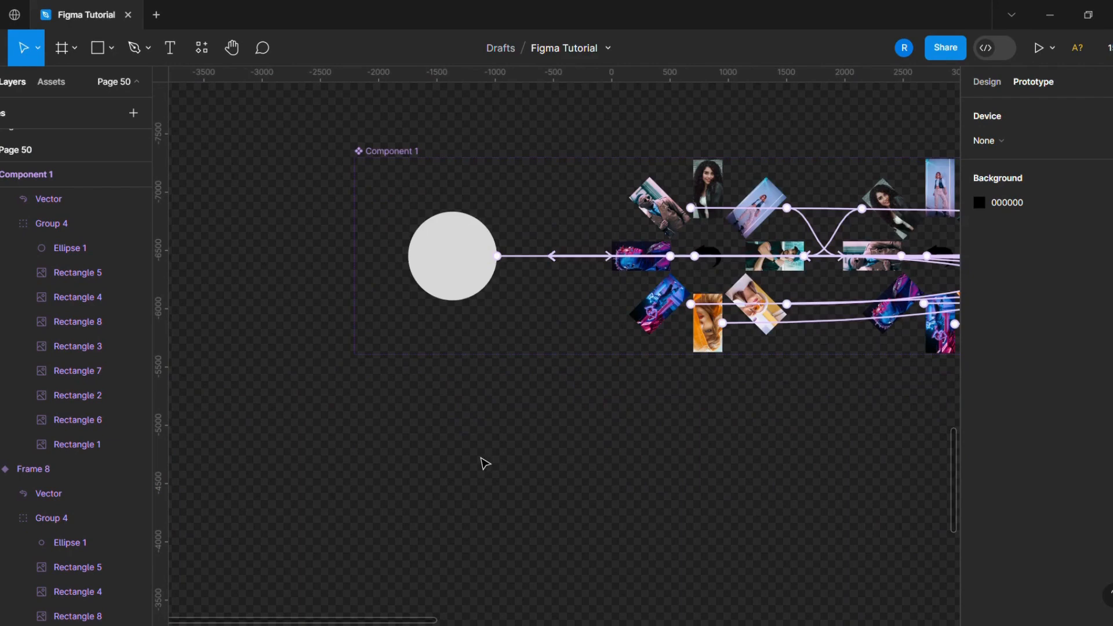
{"action": "left_click", "coordinate": [994, 87]}
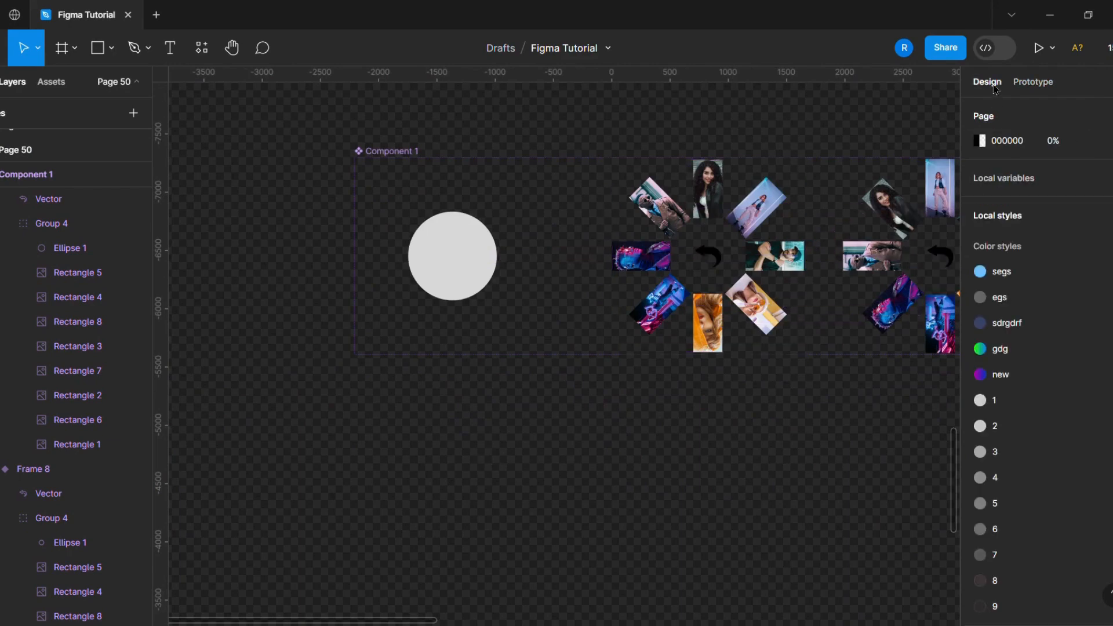
{"action": "left_click", "coordinate": [51, 82]}
{"action": "scroll", "coordinate": [8, 359], "scroll_direction": "down", "scroll_amount": 5}
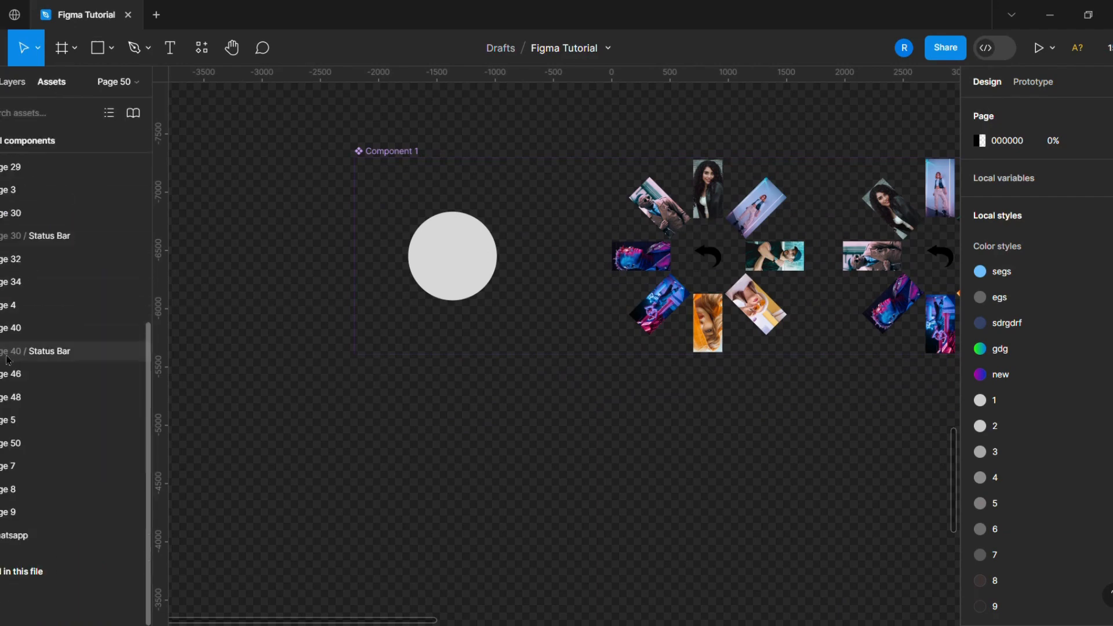
{"action": "left_click", "coordinate": [27, 444]}
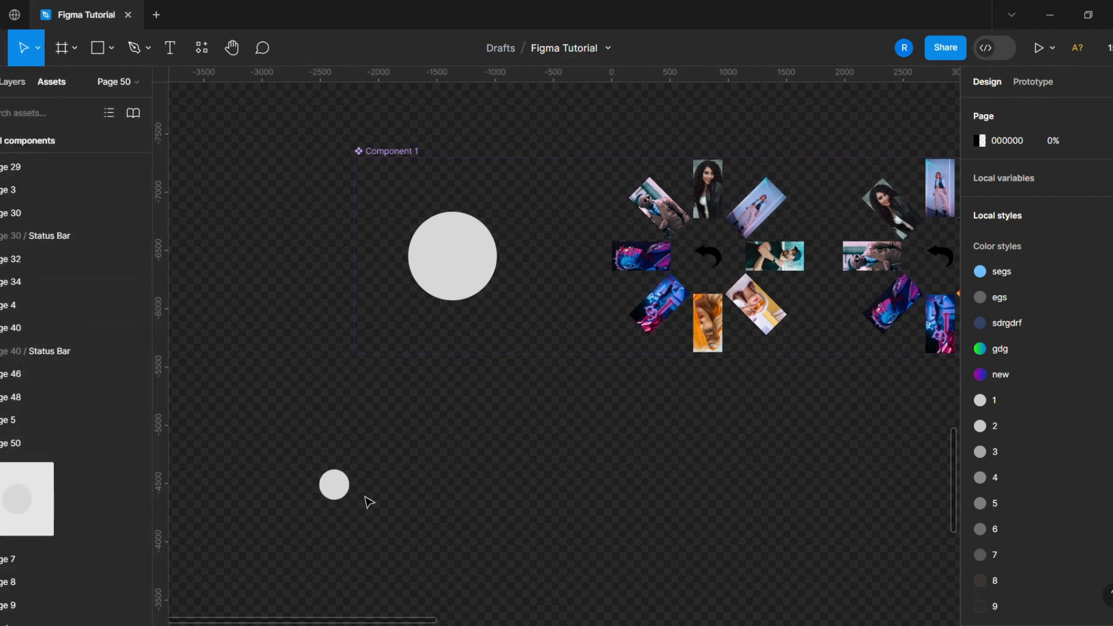
{"action": "left_click_drag", "start_coordinate": [369, 502], "coordinate": [369, 502]}
{"action": "scroll", "coordinate": [301, 487], "scroll_direction": "down", "scroll_amount": 3}
{"action": "left_click", "coordinate": [13, 82]}
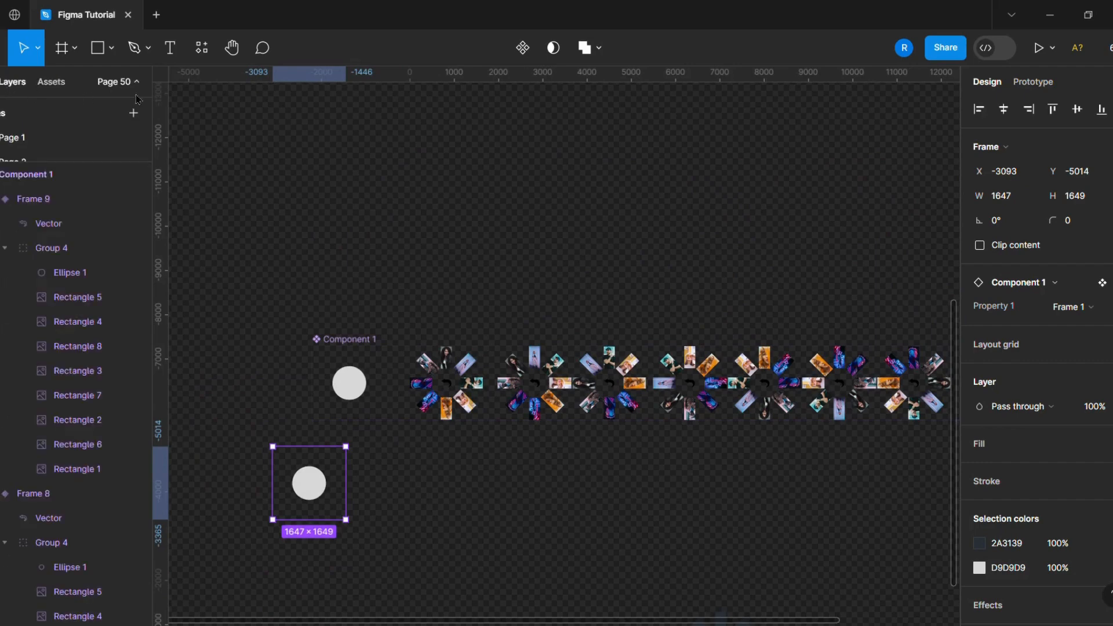
- Create a MacBook Pro 16" frame and move it beside the component instance
{"action": "left_click", "coordinate": [62, 47]}
{"action": "left_click", "coordinate": [1062, 266]}
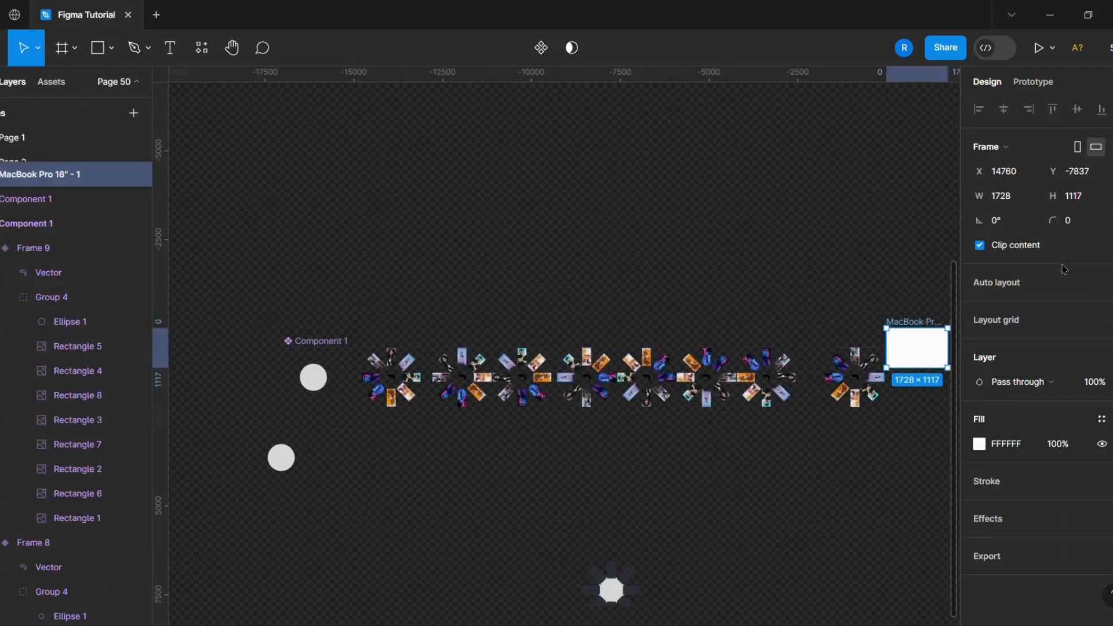
{"action": "left_click_drag", "start_coordinate": [913, 354], "coordinate": [353, 463]}
- Move the component instance into the MacBook frame and center it horizontally and vertically
{"action": "scroll", "coordinate": [305, 485], "scroll_direction": "up", "scroll_amount": 3}
{"action": "scroll", "coordinate": [306, 490], "scroll_direction": "up", "scroll_amount": 2}
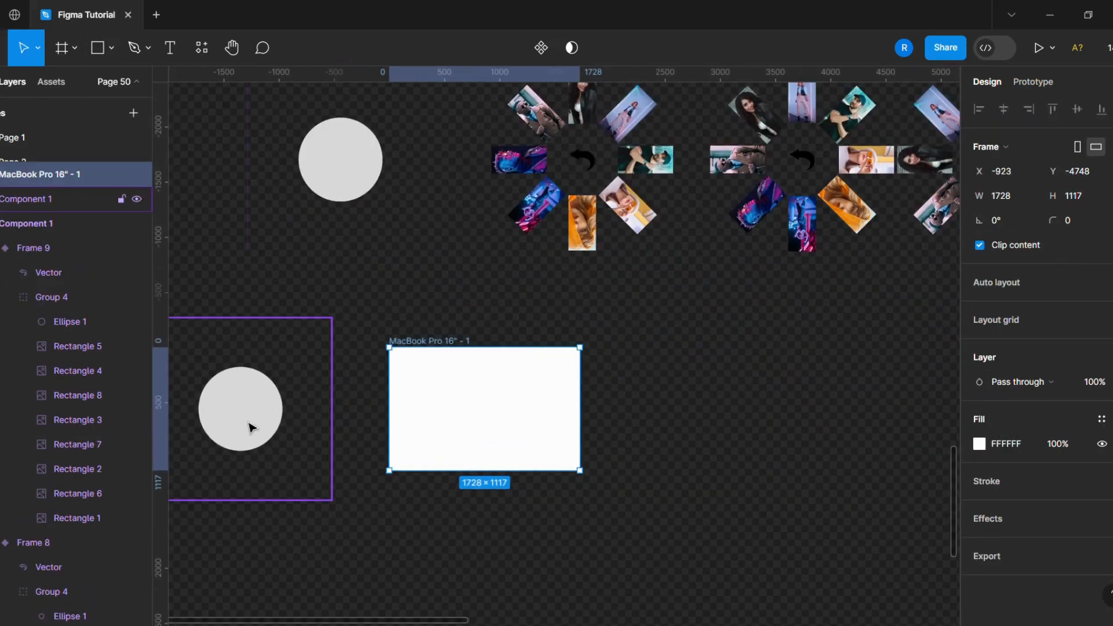
{"action": "left_click_drag", "start_coordinate": [248, 428], "coordinate": [529, 436]}
{"action": "left_click", "coordinate": [1004, 110]}
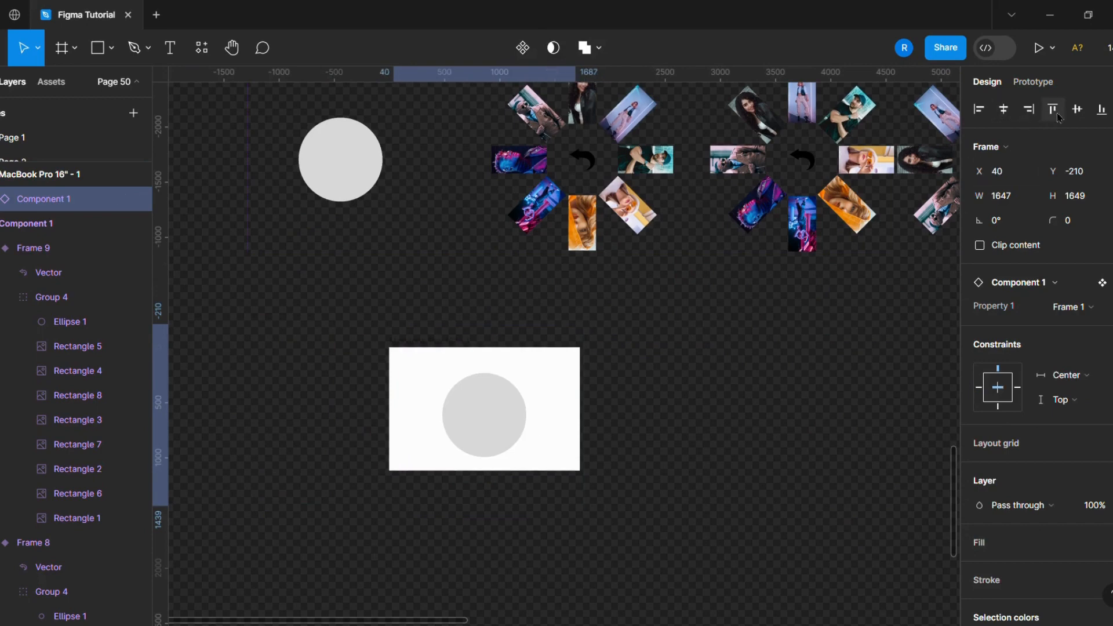
{"action": "left_click", "coordinate": [1077, 109]}
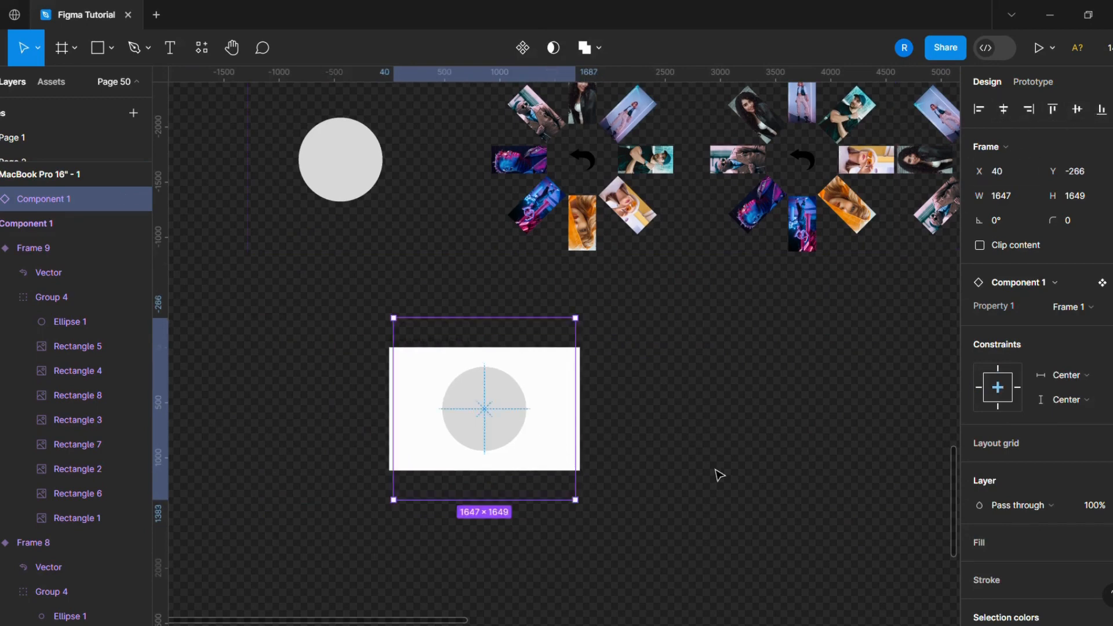
- Select the MacBook frame and add it as the Flow 1 starting point
{"action": "left_click", "coordinate": [427, 290]}
{"action": "left_click", "coordinate": [404, 348]}
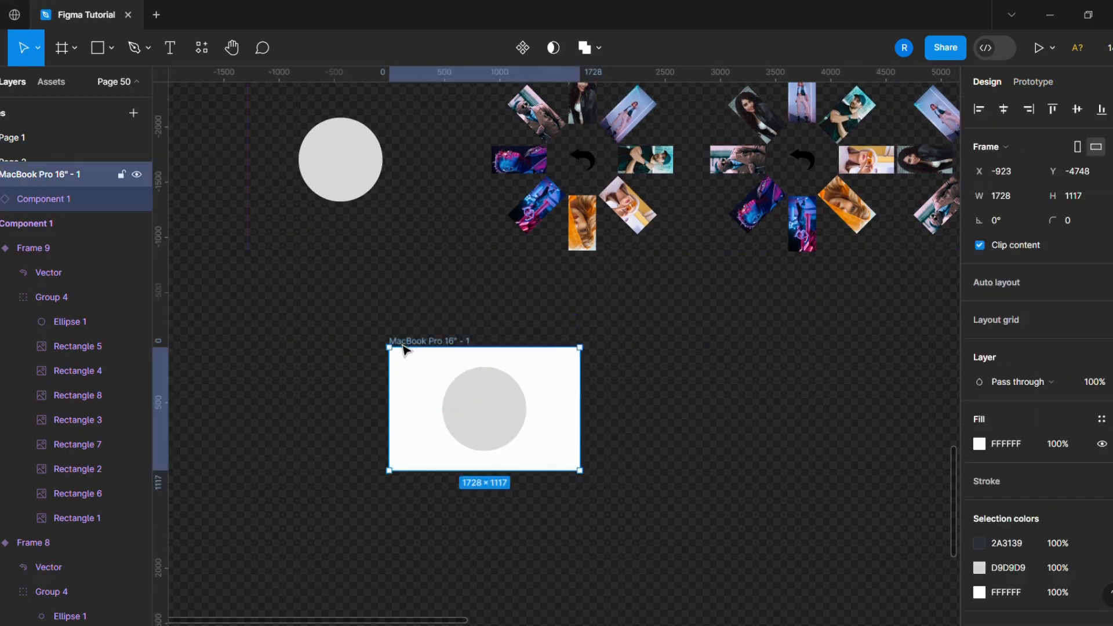
{"action": "left_click", "coordinate": [1034, 84]}
{"action": "left_click", "coordinate": [393, 355]}
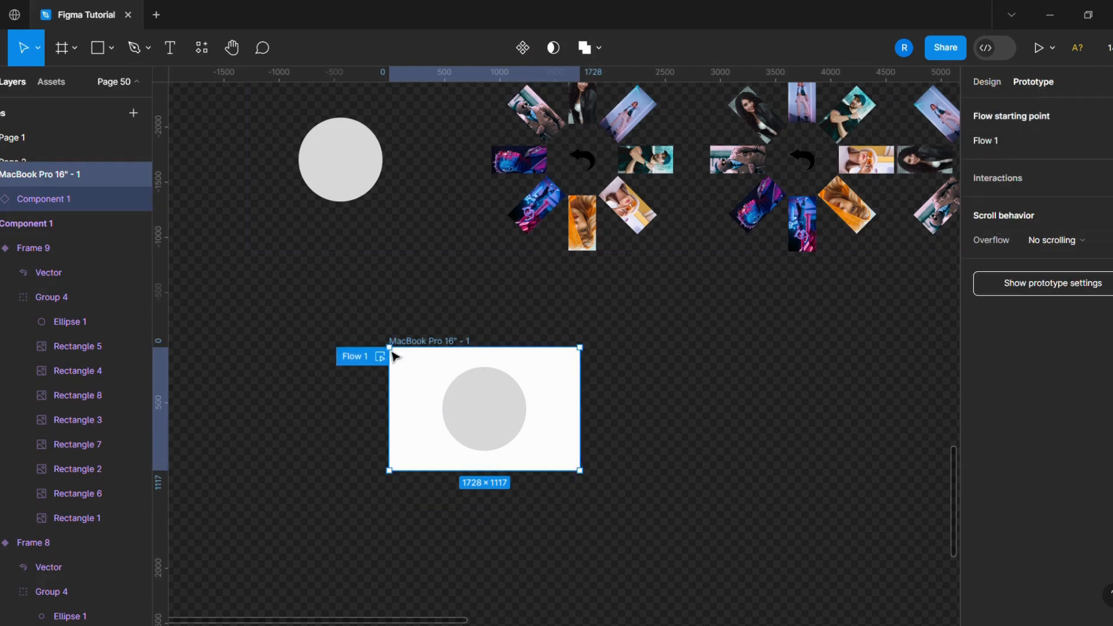
- Preview Flow 1 and click through the carousel rotations, then close the preview
{"action": "left_click", "coordinate": [379, 357]}
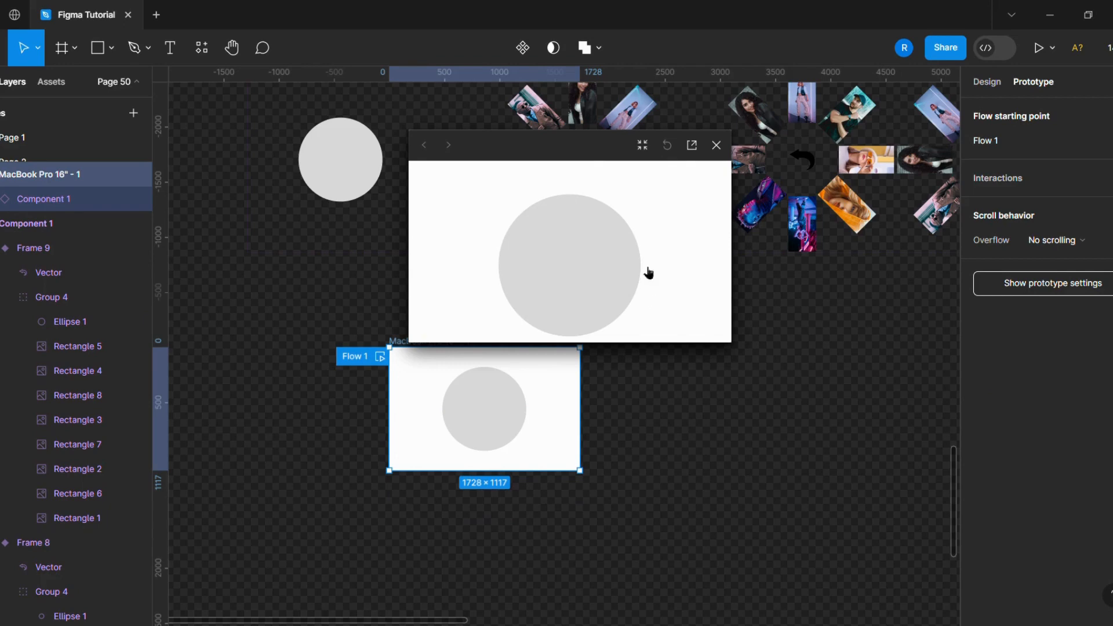
{"action": "left_click", "coordinate": [571, 276]}
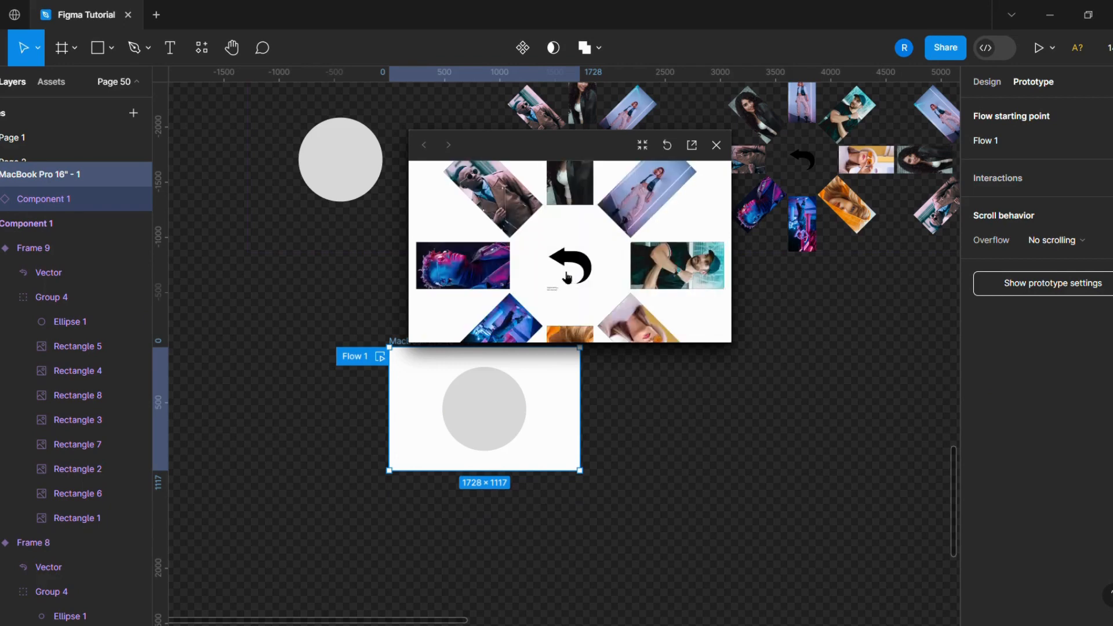
{"action": "left_click", "coordinate": [574, 270]}
{"action": "left_click", "coordinate": [576, 266]}
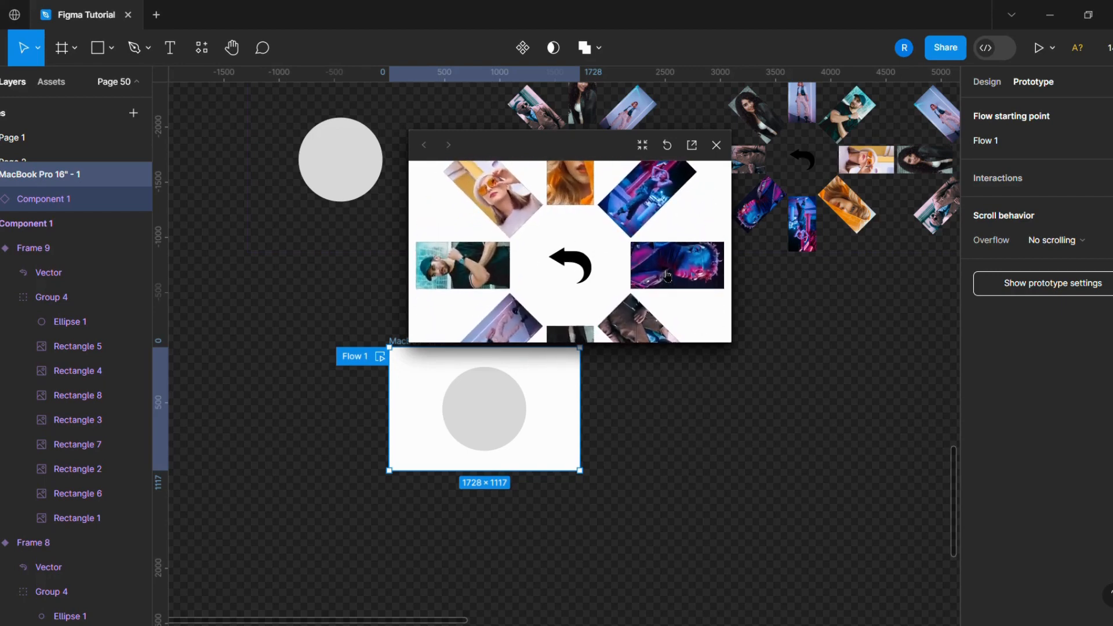
{"action": "left_click", "coordinate": [716, 145]}
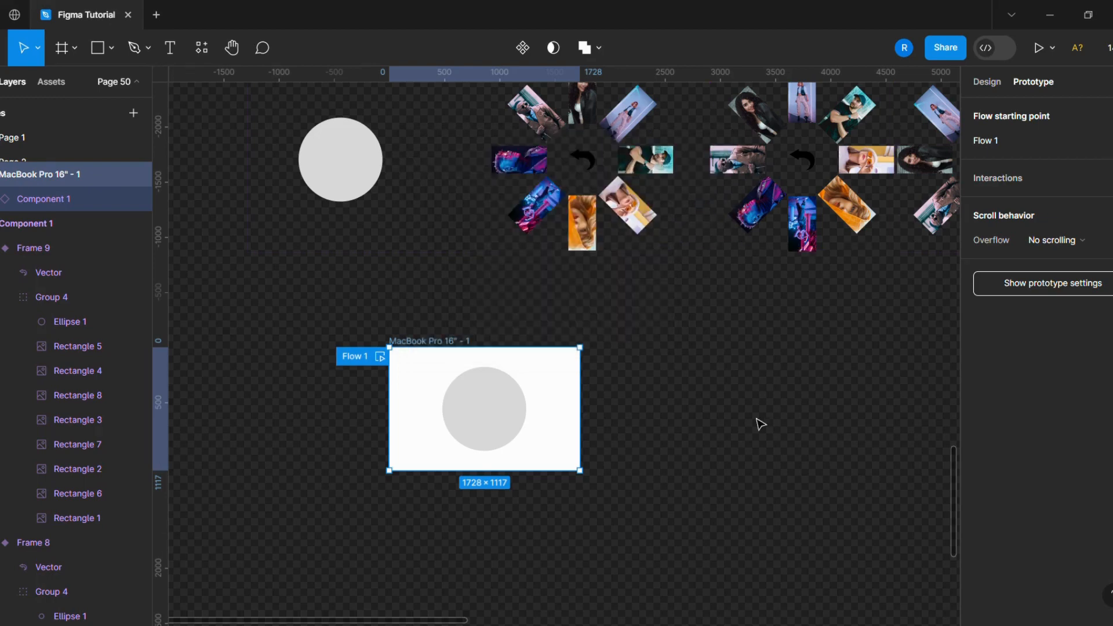
- Reselect the MacBook frame, preview Flow 1 again to test the carousel, and close the preview
{"action": "left_click", "coordinate": [738, 430]}
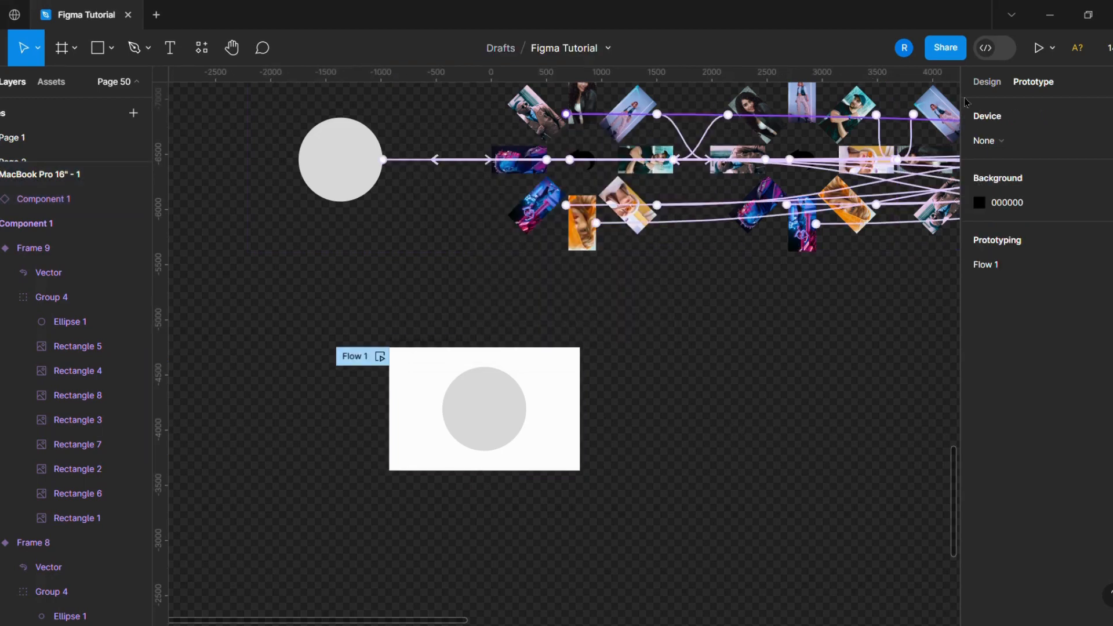
{"action": "left_click", "coordinate": [988, 82]}
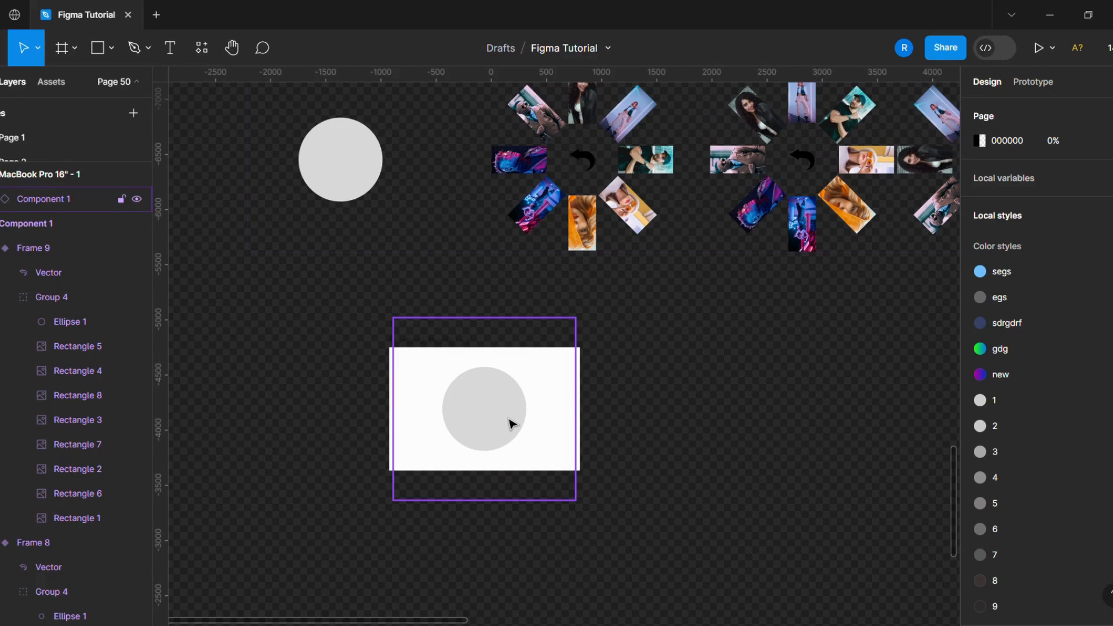
{"action": "left_click", "coordinate": [459, 341]}
{"action": "left_click", "coordinate": [1032, 83]}
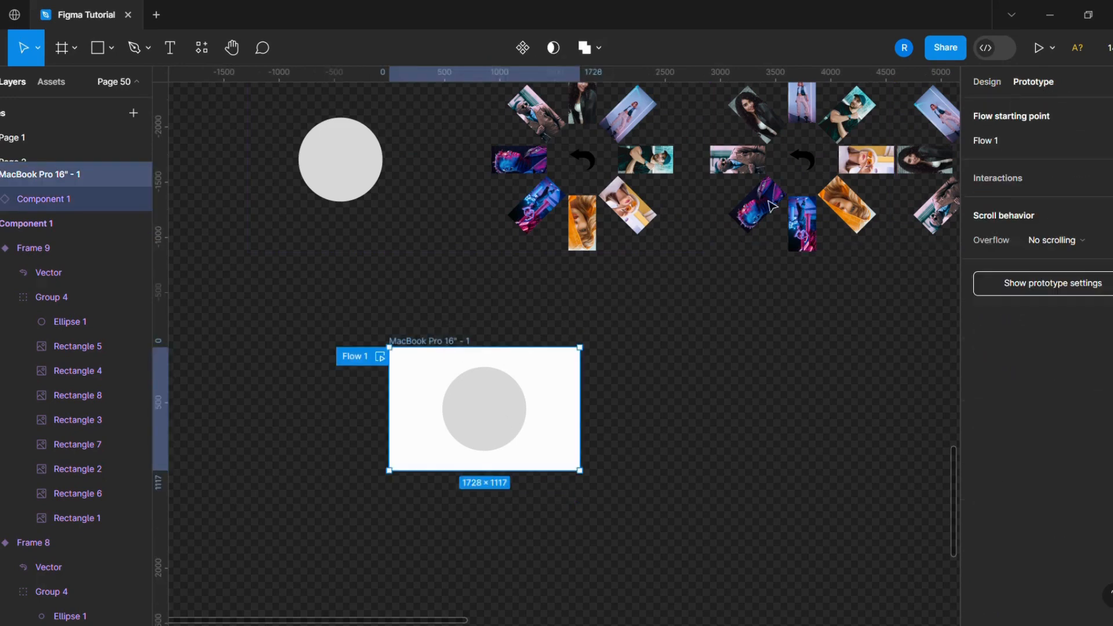
{"action": "left_click", "coordinate": [381, 358]}
{"action": "left_click", "coordinate": [576, 306]}
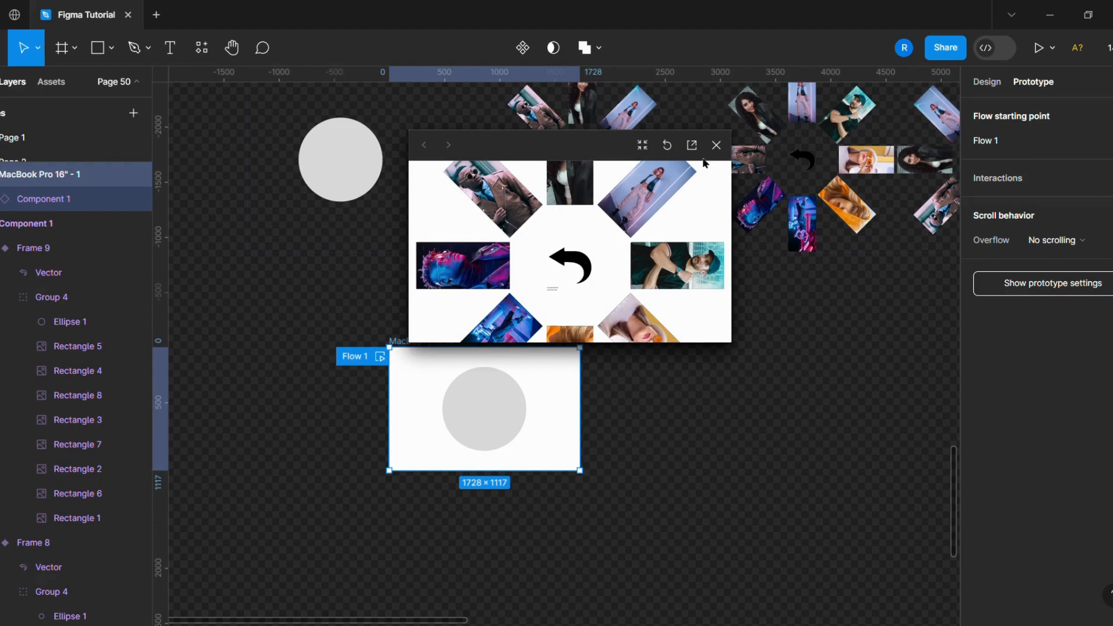
{"action": "left_click", "coordinate": [717, 147]}
{"action": "left_click", "coordinate": [497, 439]}
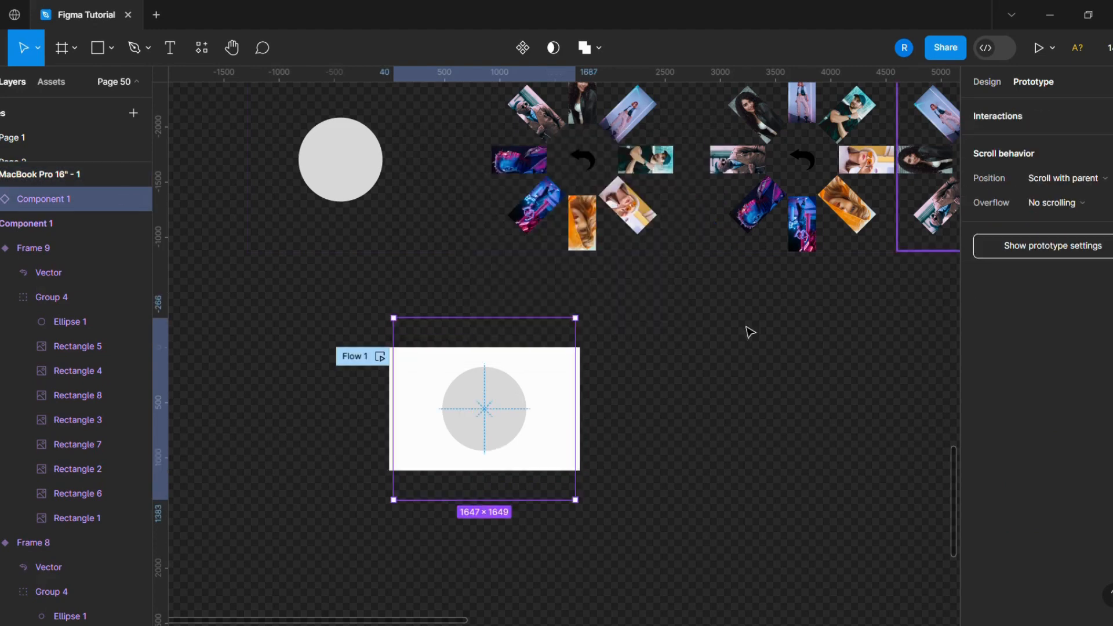
- Move the carousel instance down so only its upper half shows inside the MacBook frame
{"action": "left_click_drag", "start_coordinate": [497, 413], "coordinate": [502, 466]}
{"action": "left_click", "coordinate": [987, 81]}
{"action": "left_click", "coordinate": [652, 437]}
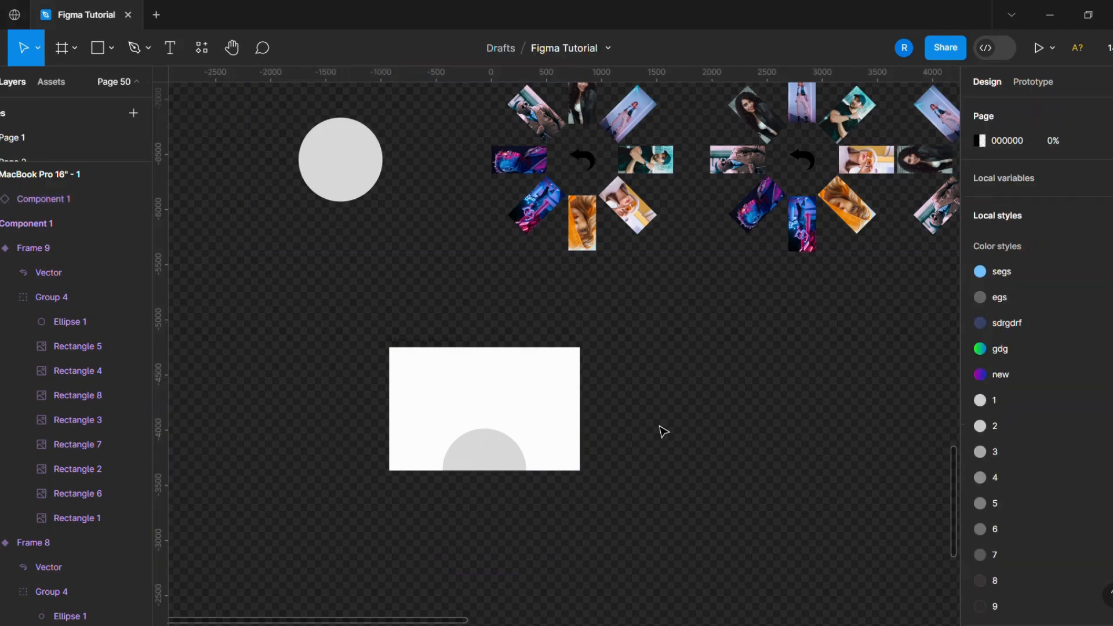
- Select the MacBook frame, preview Flow 1, click through the carousel rotations, and close the preview
{"action": "left_click", "coordinate": [440, 354]}
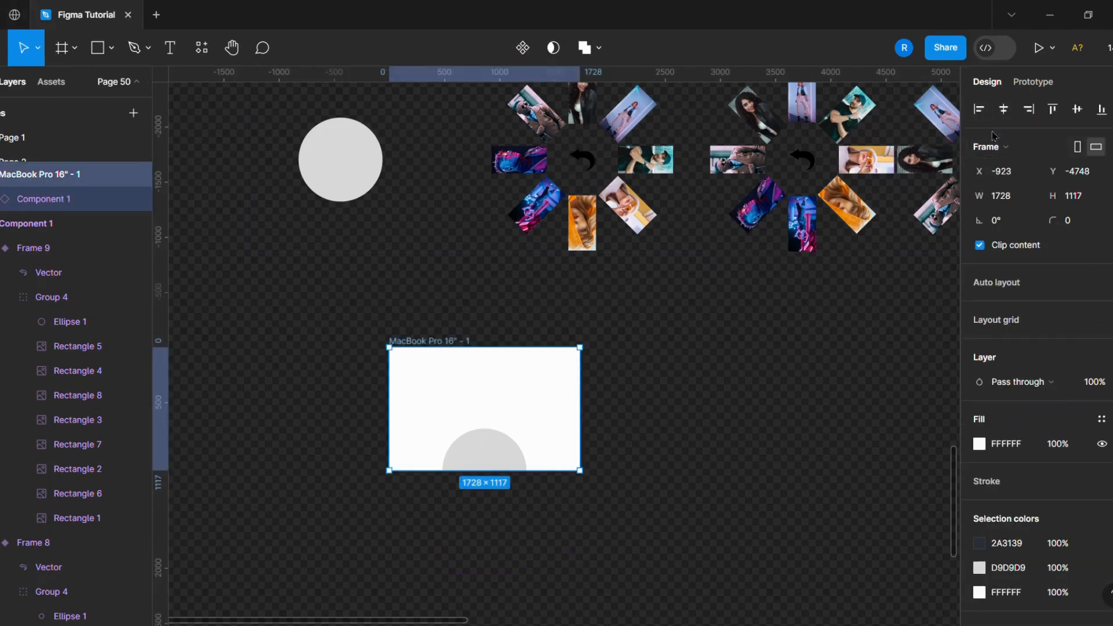
{"action": "left_click", "coordinate": [1032, 83]}
{"action": "left_click", "coordinate": [381, 357]}
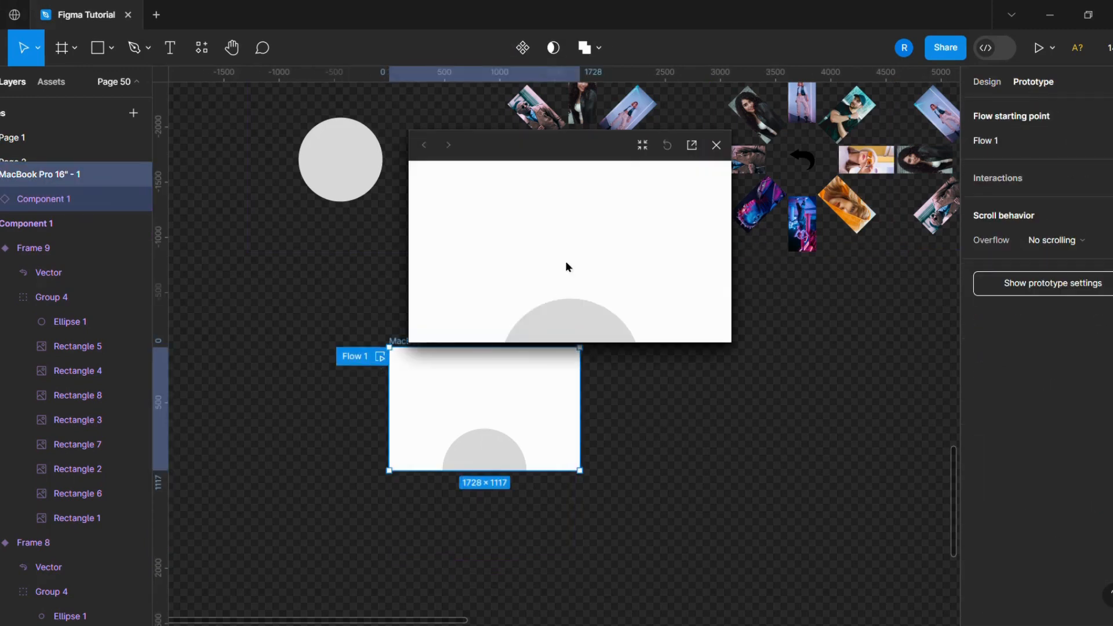
{"action": "left_click", "coordinate": [573, 324]}
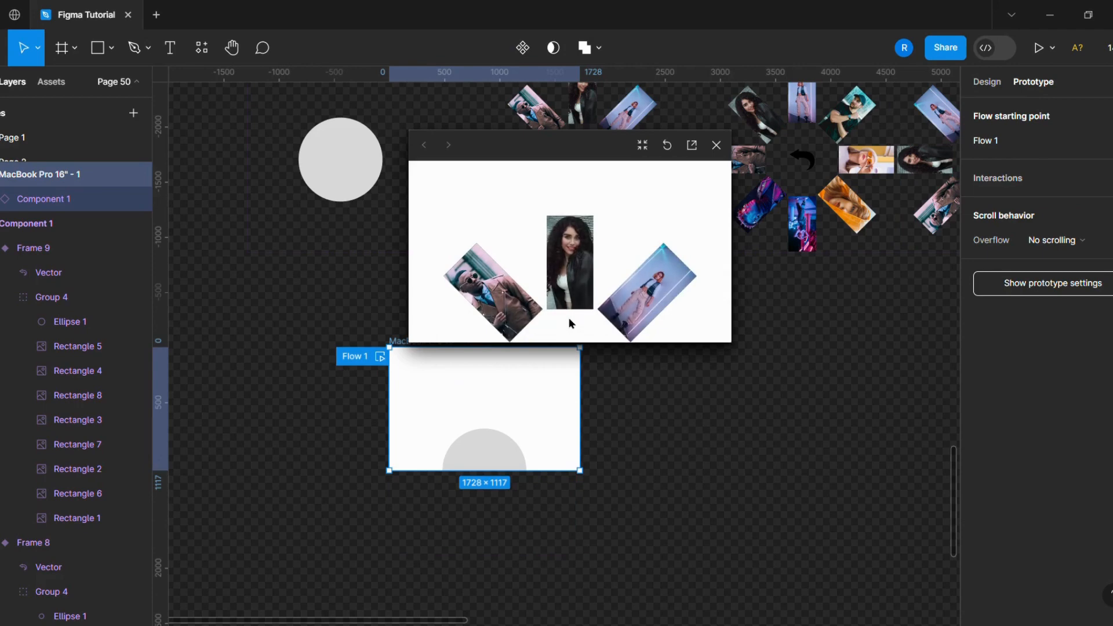
{"action": "scroll", "coordinate": [569, 301], "scroll_direction": "down", "scroll_amount": 2}
{"action": "left_click", "coordinate": [573, 333]}
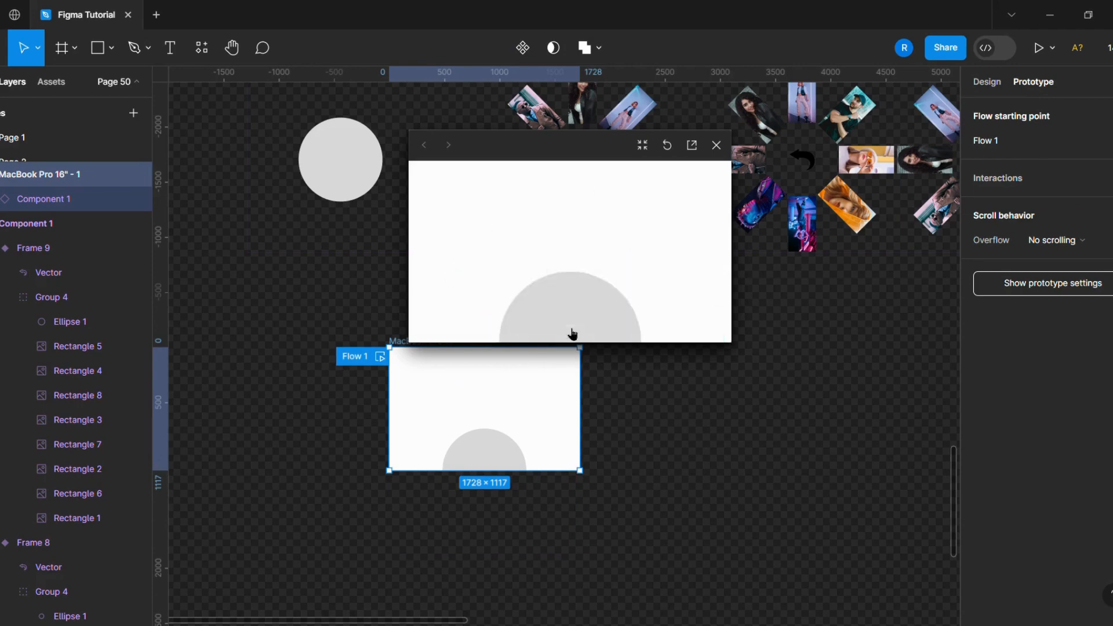
{"action": "left_click", "coordinate": [576, 333]}
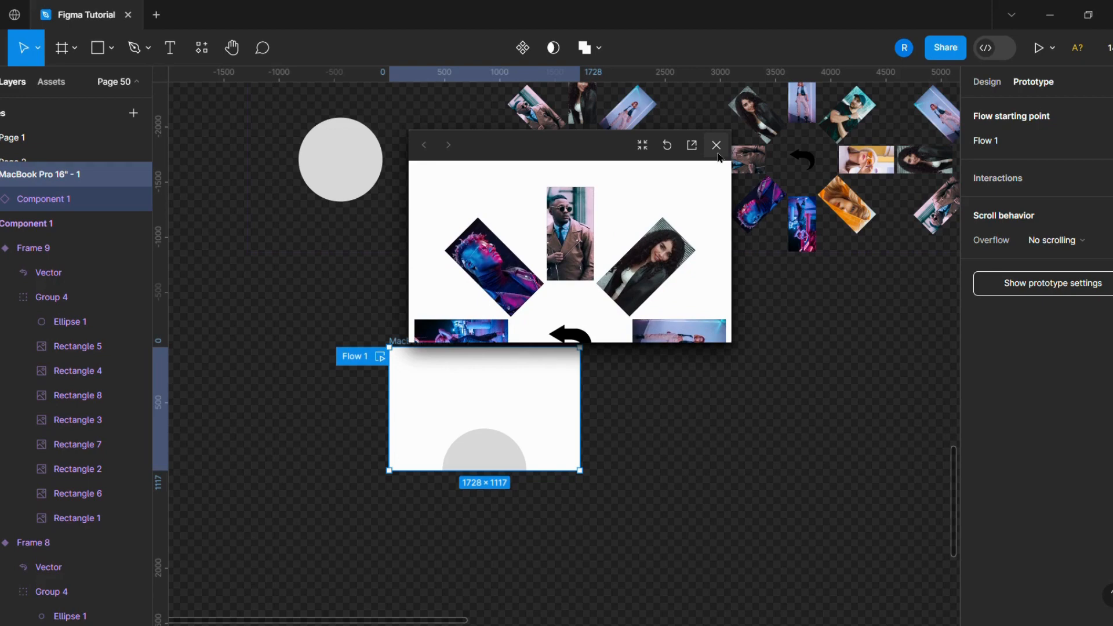
{"action": "left_click", "coordinate": [574, 337]}
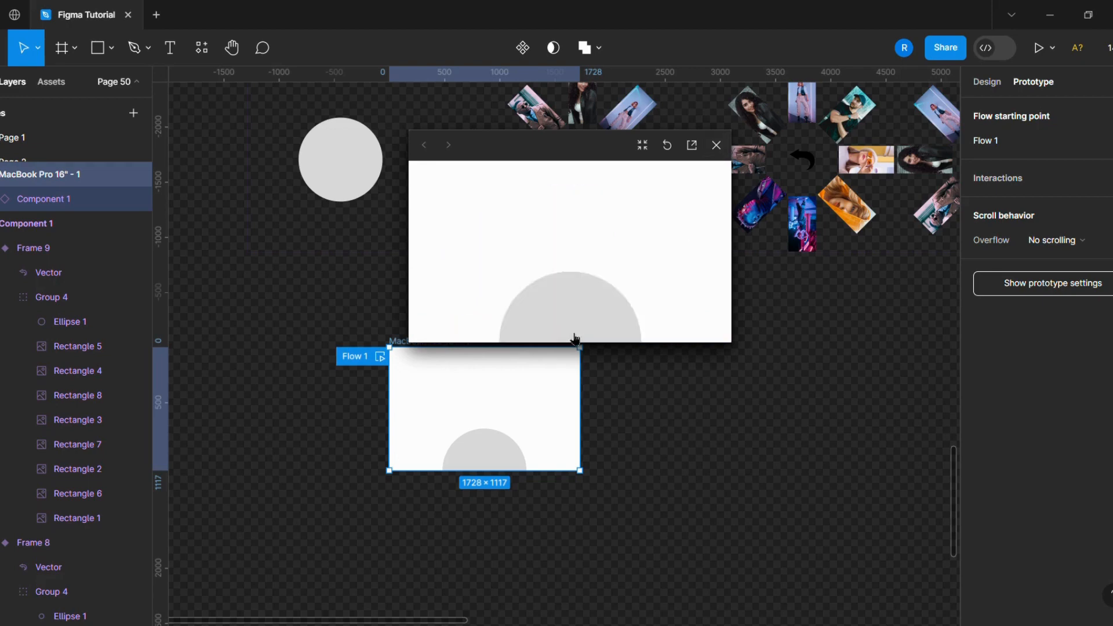
{"action": "left_click", "coordinate": [714, 147]}
{"action": "left_click", "coordinate": [355, 308]}
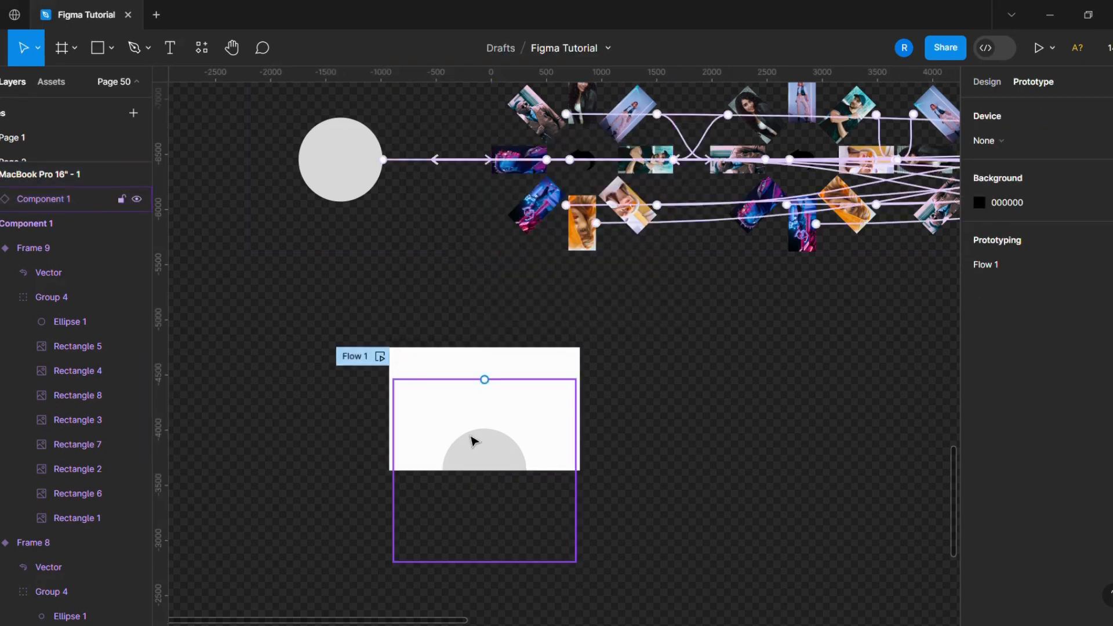
- Rearrange the canvas by moving the gray radial group, the MacBook frame and the Component 1 set to the left
{"action": "scroll", "coordinate": [374, 418], "scroll_direction": "down", "scroll_amount": 1}
{"action": "left_click_drag", "start_coordinate": [400, 358], "coordinate": [215, 364]}
{"action": "left_click_drag", "start_coordinate": [307, 160], "coordinate": [352, 156]}
{"action": "scroll", "coordinate": [352, 156], "scroll_direction": "down", "scroll_amount": 2}
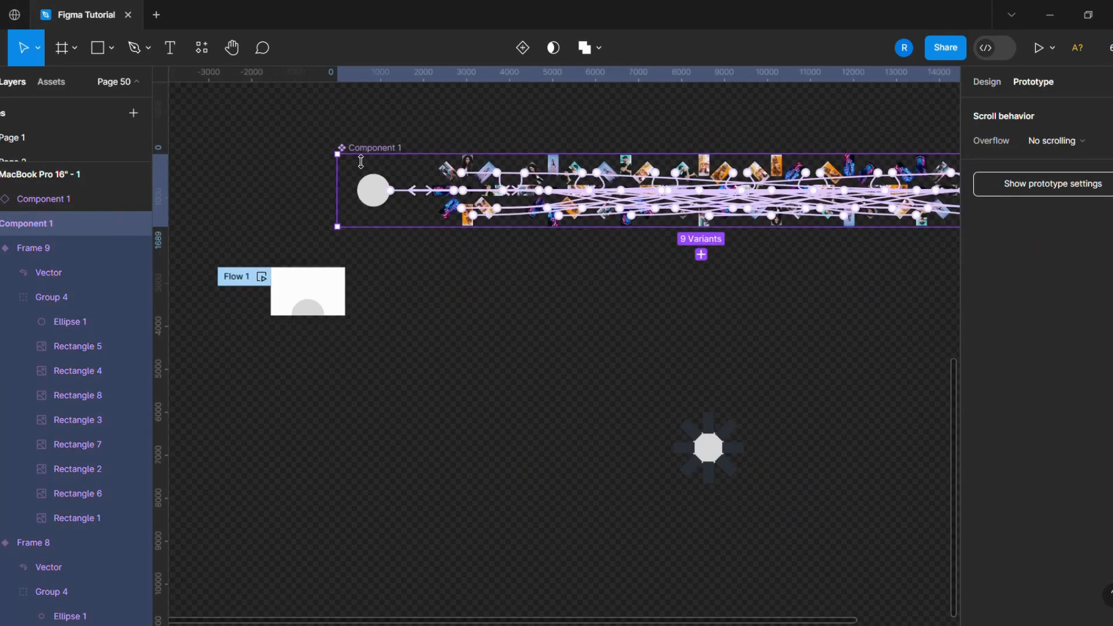
{"action": "left_click", "coordinate": [1004, 84]}
{"action": "left_click", "coordinate": [709, 448]}
{"action": "left_click_drag", "start_coordinate": [708, 448], "coordinate": [354, 207]}
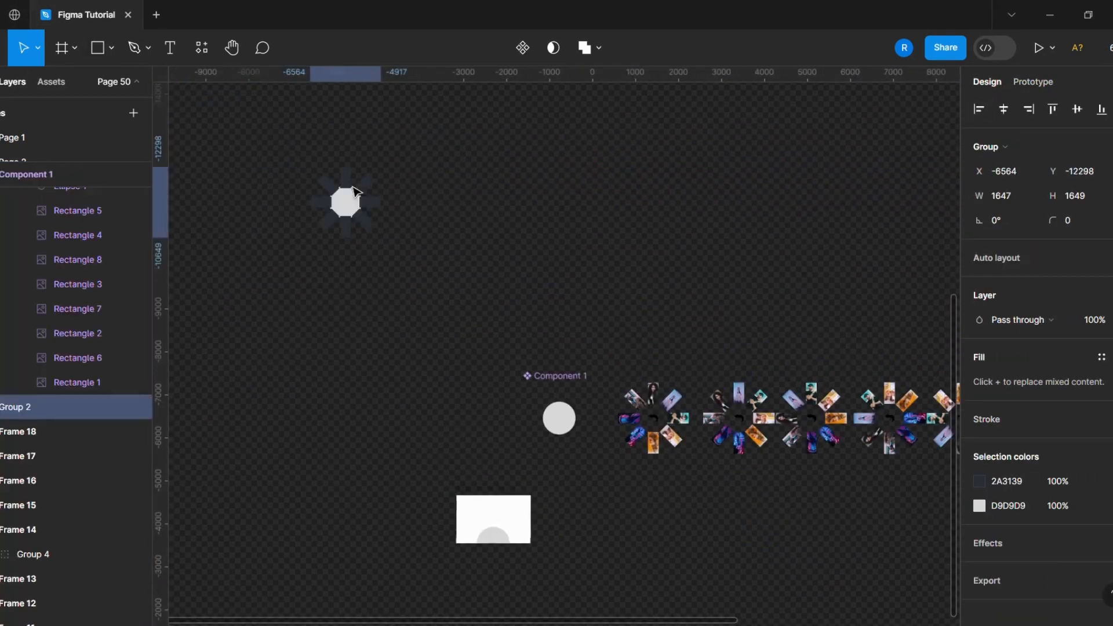
{"action": "left_click_drag", "start_coordinate": [507, 508], "coordinate": [359, 481]}
{"action": "left_click_drag", "start_coordinate": [529, 379], "coordinate": [388, 327]}
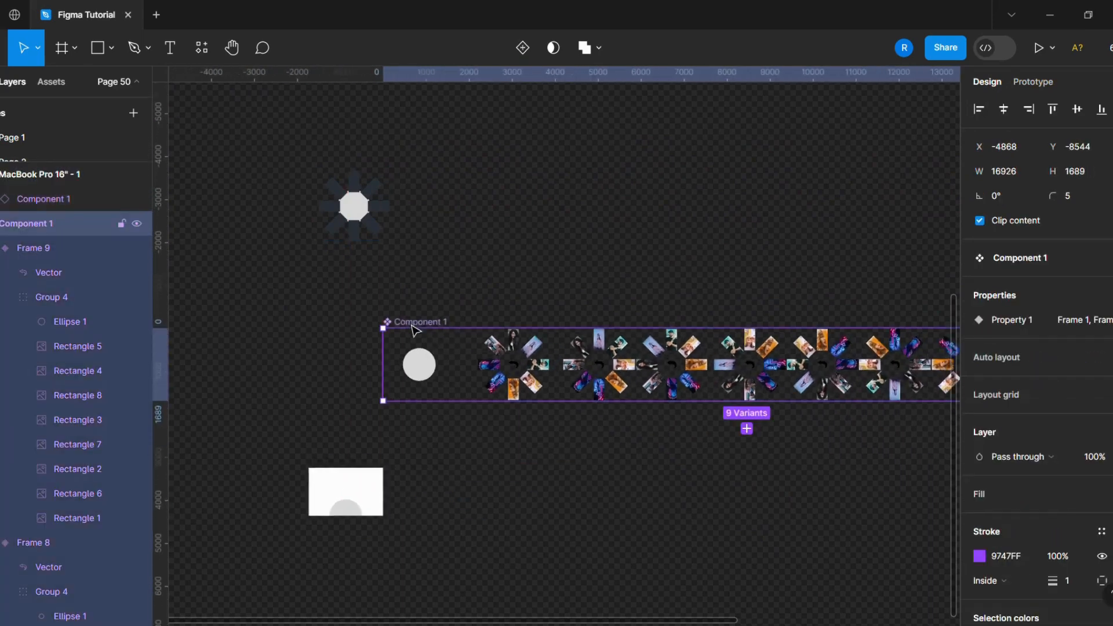
- Duplicate the component set, place the copy below the original, and shift the MacBook frame beside it
{"action": "scroll", "coordinate": [415, 335], "scroll_direction": "down", "scroll_amount": 2}
{"action": "key", "text": "ctrl+d"}
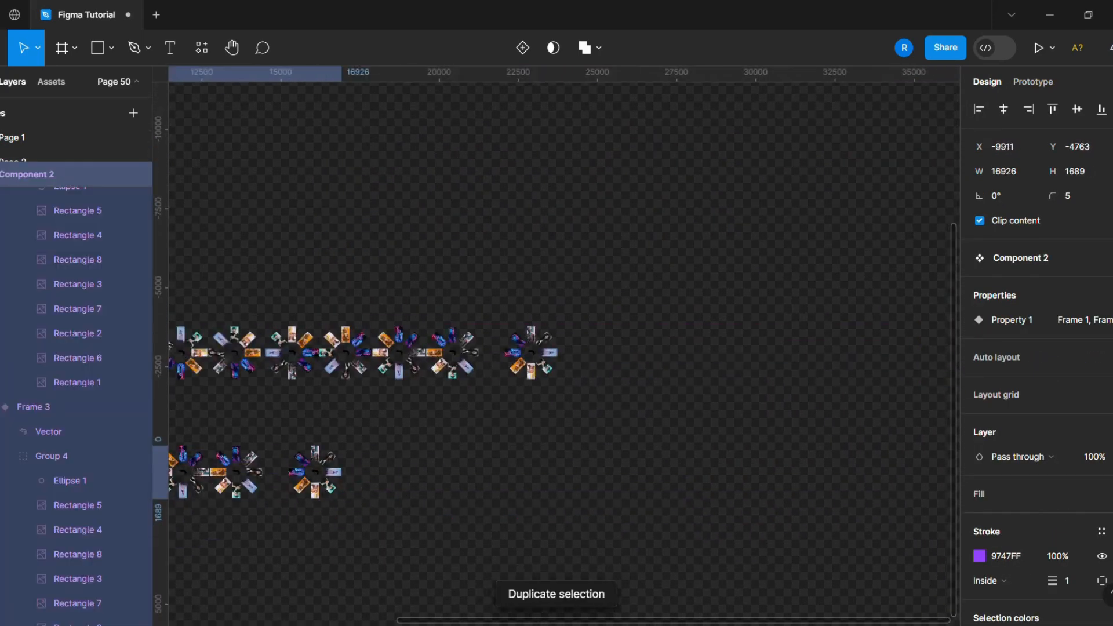
{"action": "left_click_drag", "start_coordinate": [325, 482], "coordinate": [875, 440]}
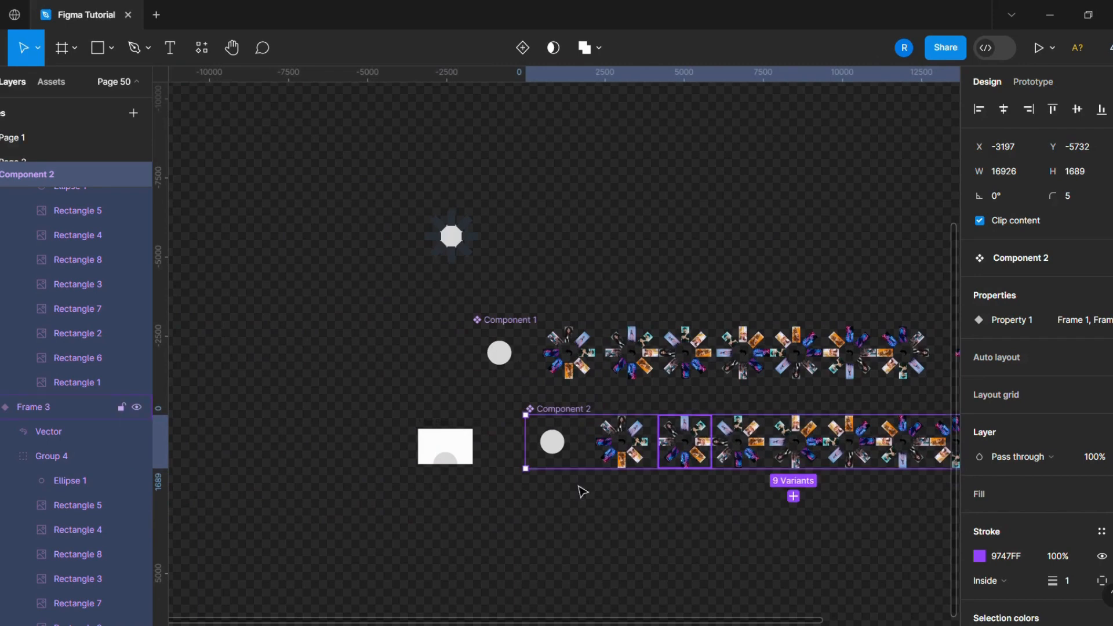
{"action": "left_click_drag", "start_coordinate": [445, 450], "coordinate": [381, 449]}
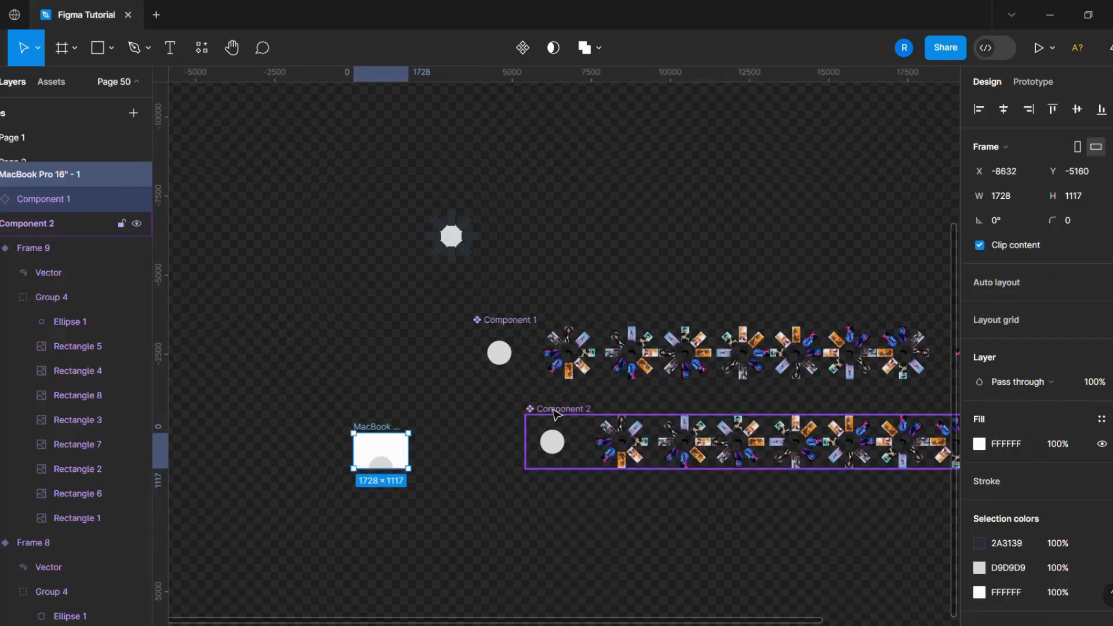
{"action": "left_click_drag", "start_coordinate": [554, 417], "coordinate": [490, 422]}
- Open the Unsplash plugin and search for model photos
{"action": "right_click", "coordinate": [682, 233]}
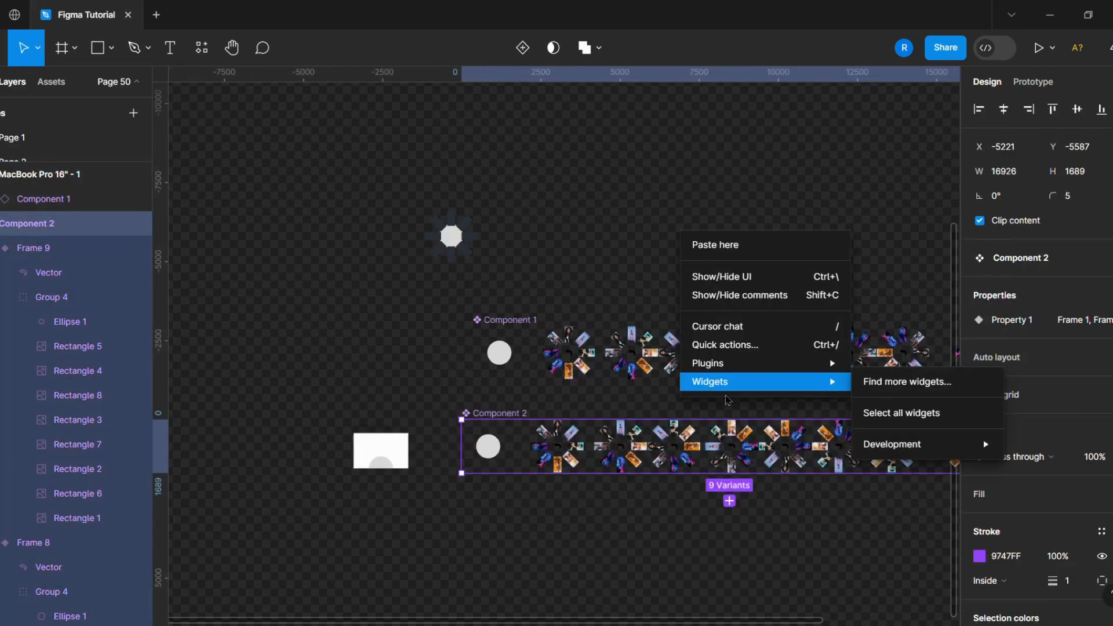
{"action": "mouse_move", "coordinate": [754, 363]}
{"action": "left_click", "coordinate": [883, 97]}
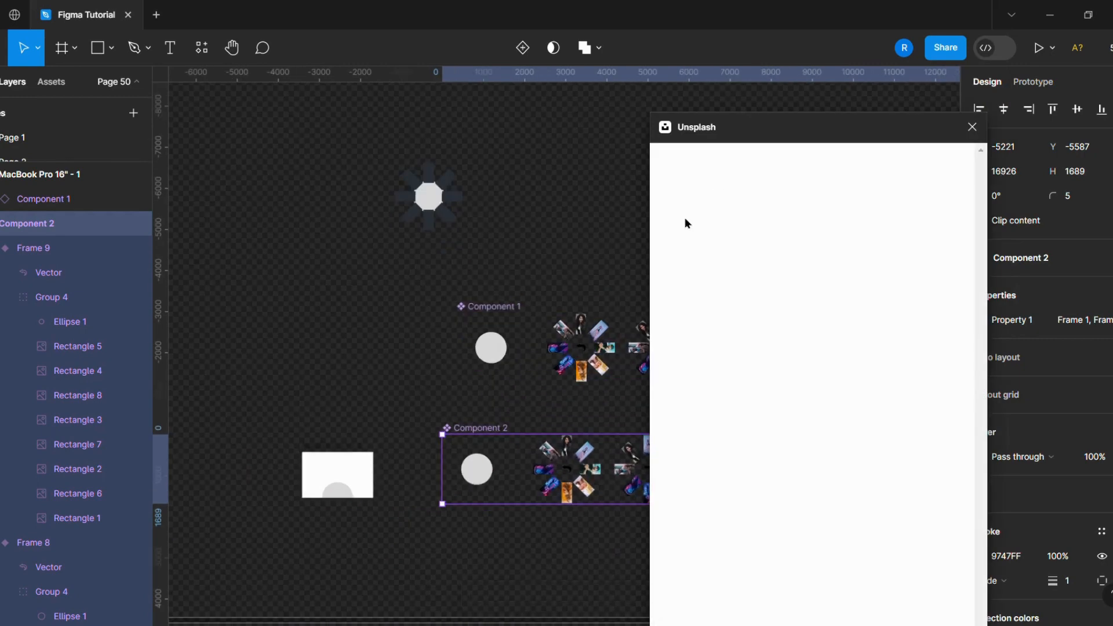
{"action": "left_click", "coordinate": [748, 197]}
{"action": "type", "text": "model"}
{"action": "key", "text": "Return"}
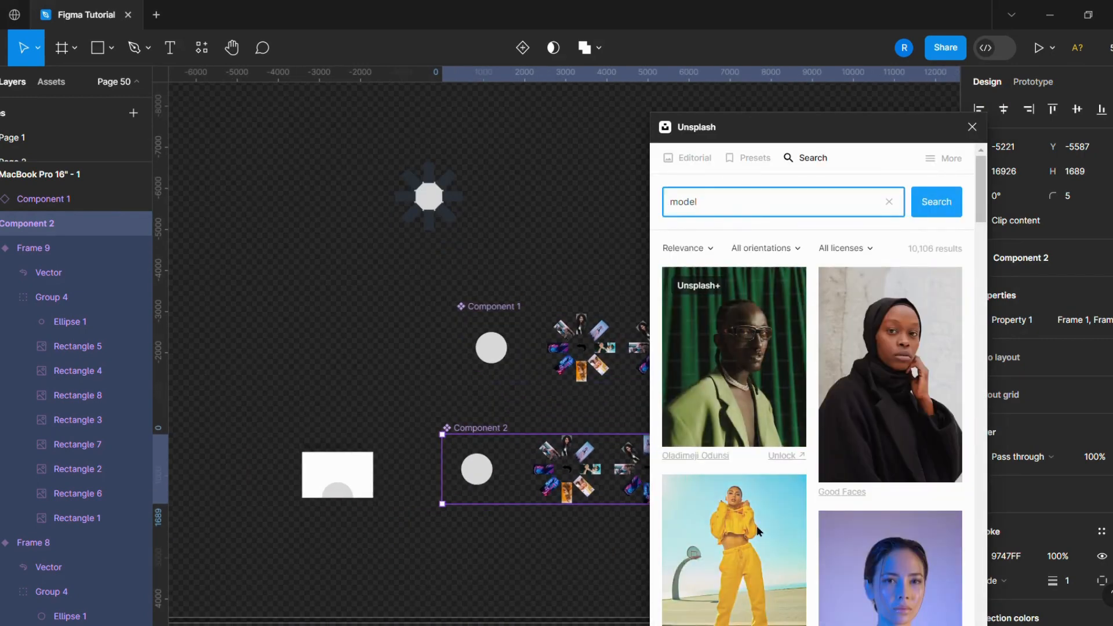
- Fill the center circle of the first carousel variant with the yellow-outfit model photo from Unsplash, then close the plugin
{"action": "left_click", "coordinate": [503, 365]}
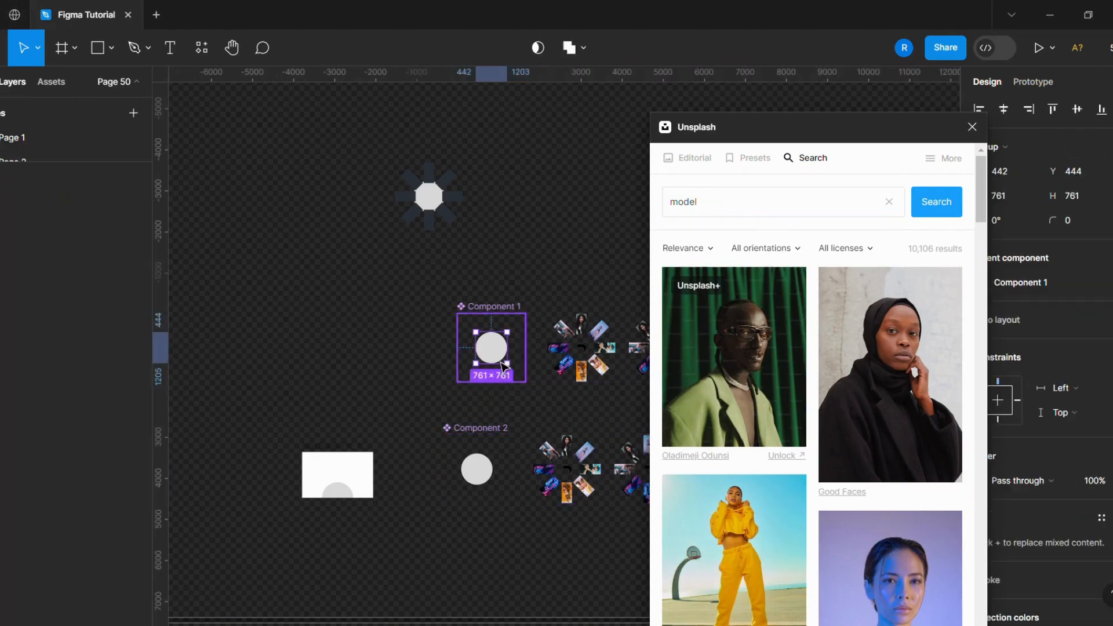
{"action": "left_click", "coordinate": [732, 359]}
{"action": "left_click", "coordinate": [729, 489]}
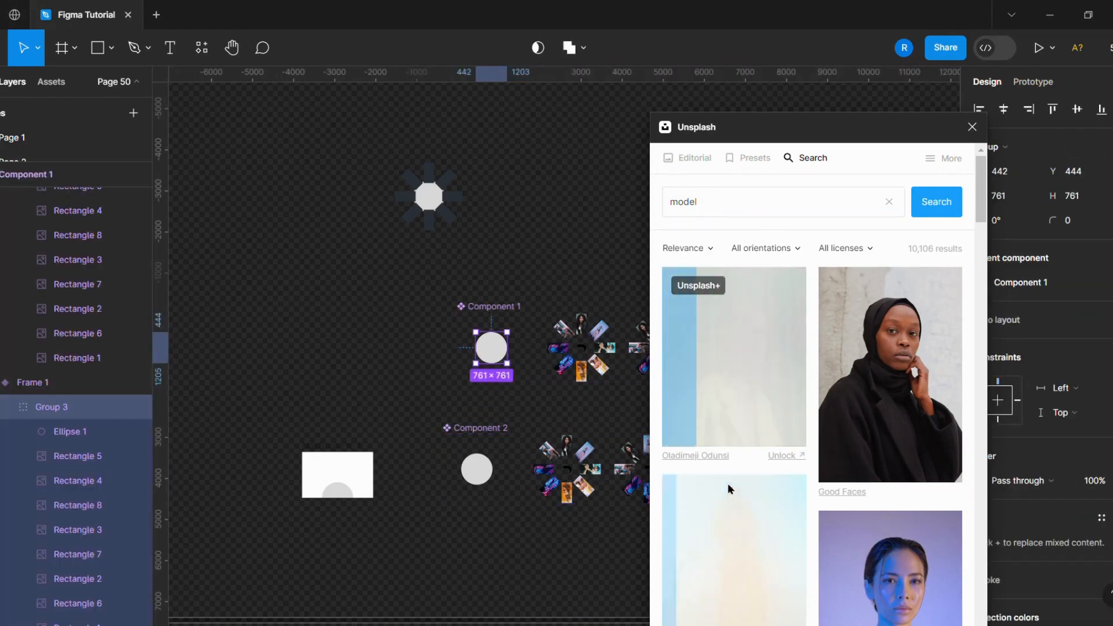
{"action": "left_click", "coordinate": [740, 517]}
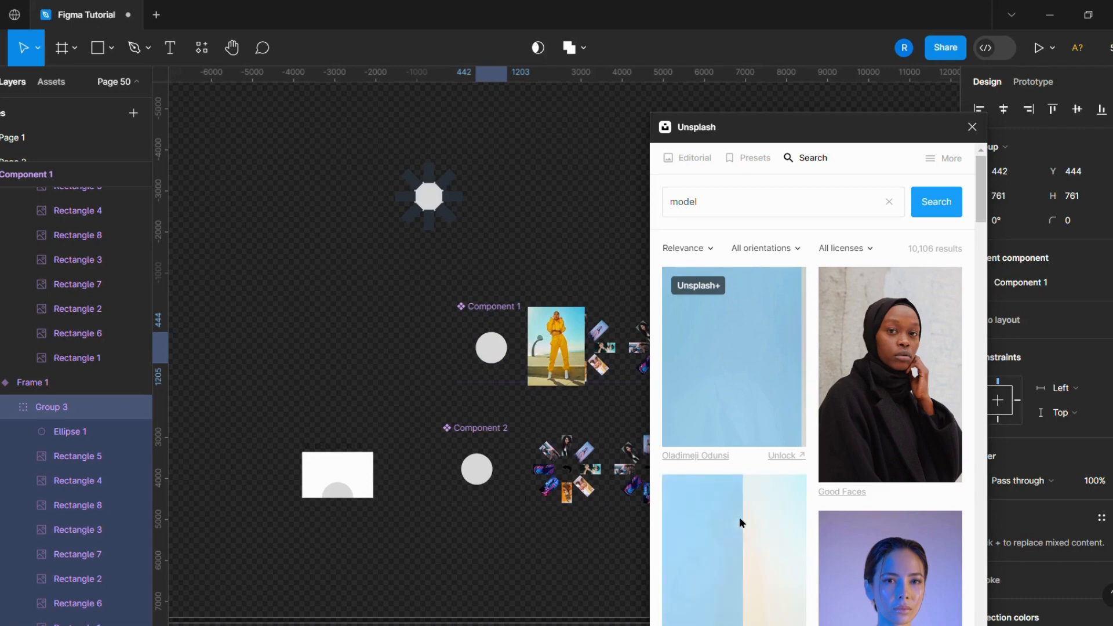
{"action": "left_click", "coordinate": [504, 362]}
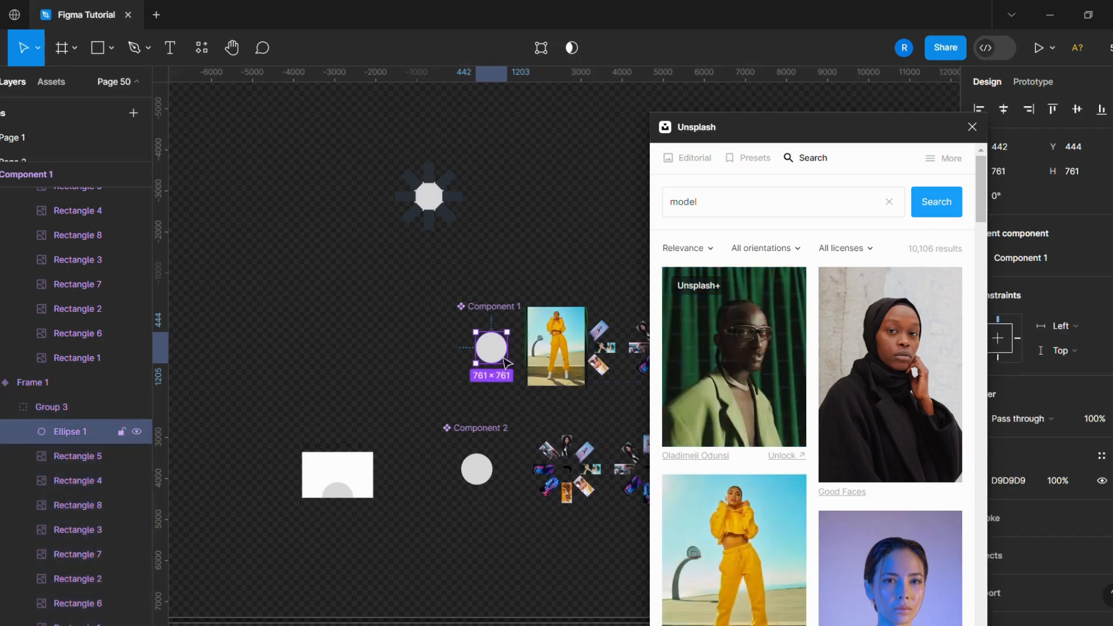
{"action": "left_click", "coordinate": [716, 519]}
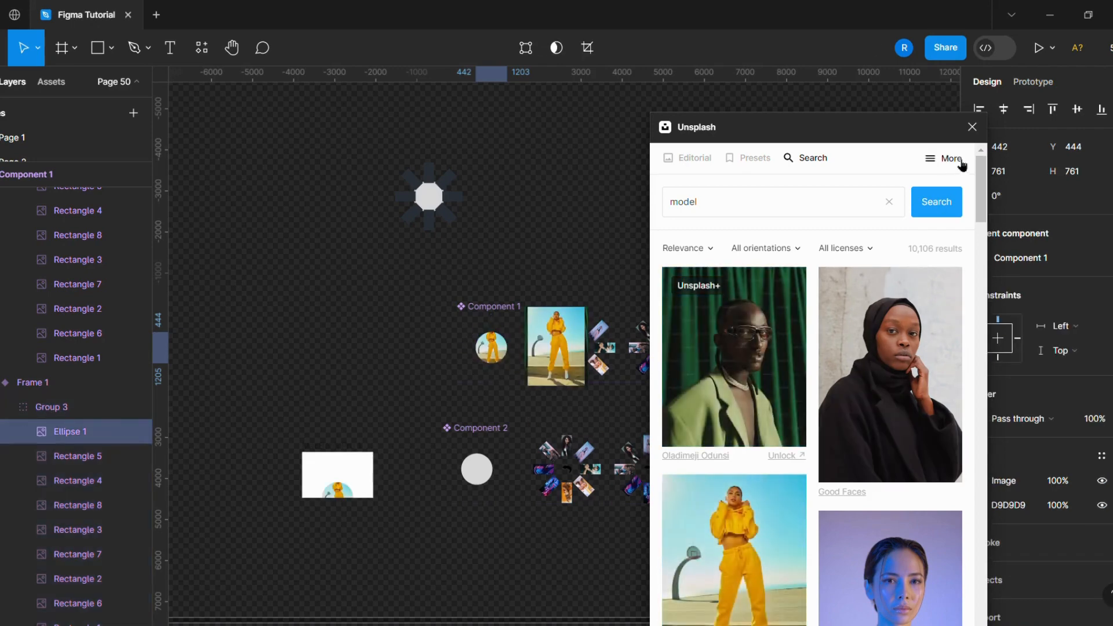
{"action": "left_click", "coordinate": [972, 126]}
- Delete the stray Unsplash photo inserted onto the canvas
{"action": "left_click", "coordinate": [557, 346]}
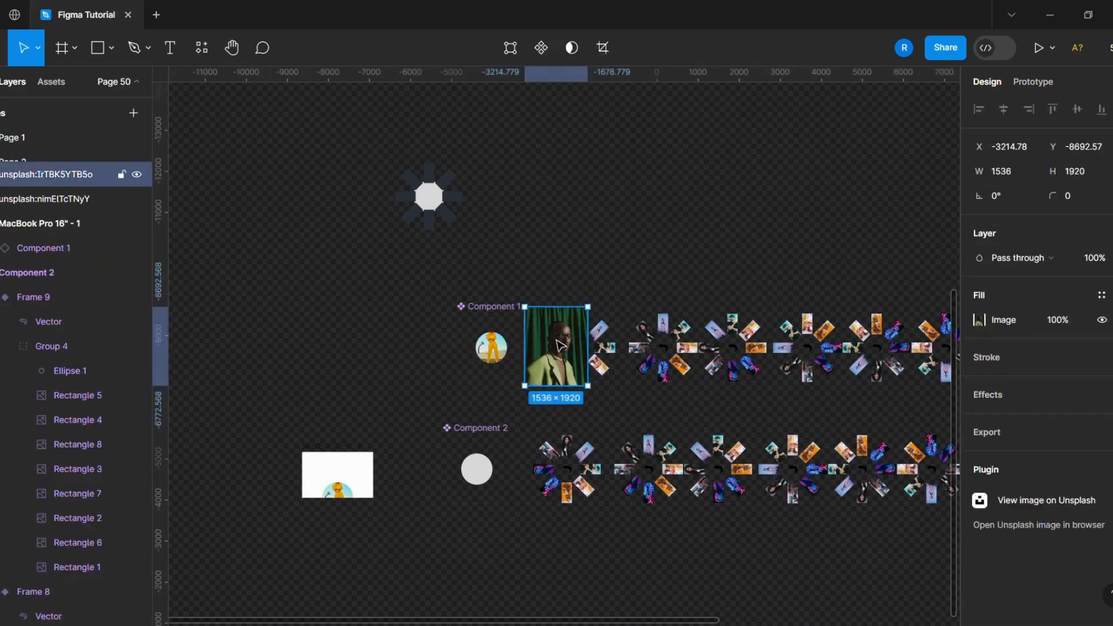
{"action": "left_click", "coordinate": [558, 346]}
{"action": "key", "text": "Delete"}
- Set the circle's image fill to Crop and reposition the photo to frame the model's upper body
{"action": "scroll", "coordinate": [495, 365], "scroll_direction": "up", "scroll_amount": 5}
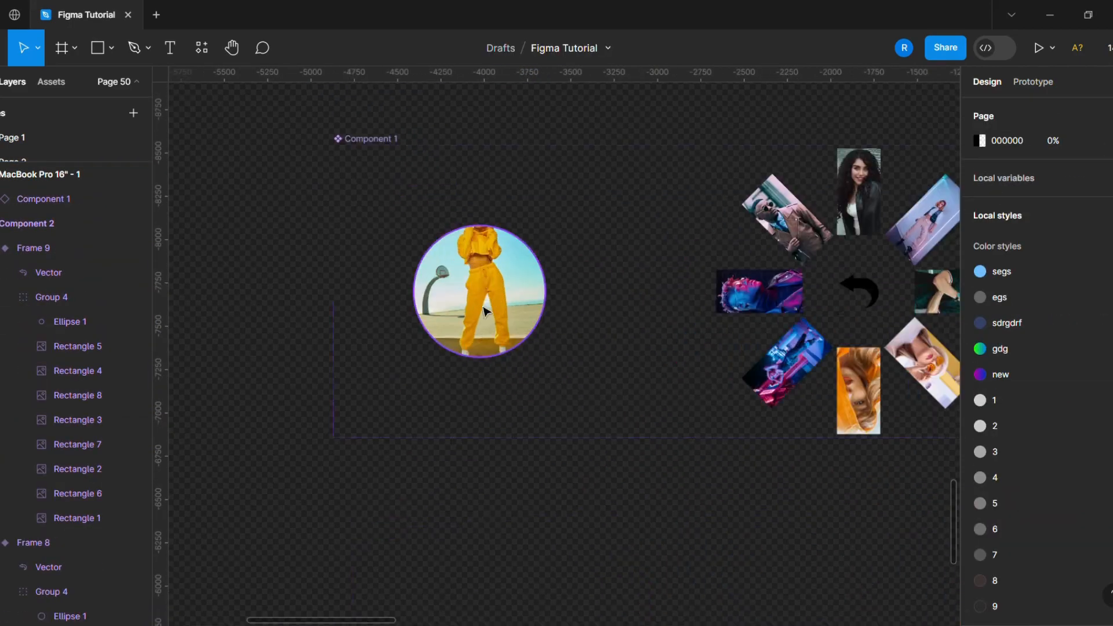
{"action": "left_click", "coordinate": [485, 304], "text": "ctrl"}
{"action": "left_click", "coordinate": [980, 481]}
{"action": "left_click", "coordinate": [815, 294]}
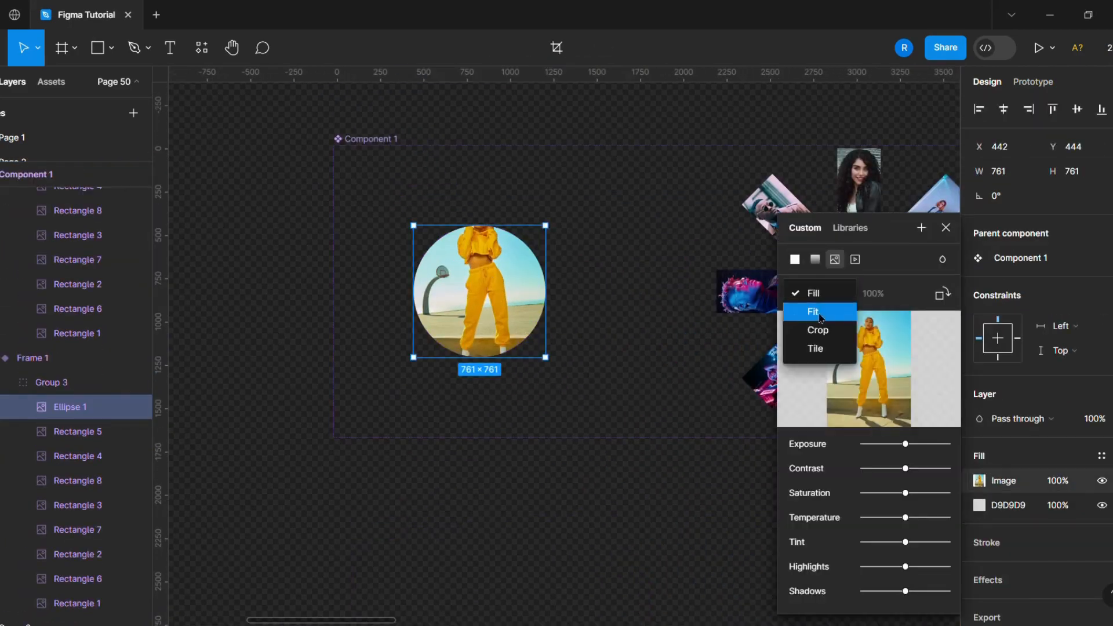
{"action": "left_click", "coordinate": [818, 329]}
{"action": "left_click_drag", "start_coordinate": [554, 391], "coordinate": [636, 534]}
{"action": "left_click_drag", "start_coordinate": [560, 450], "coordinate": [513, 471]}
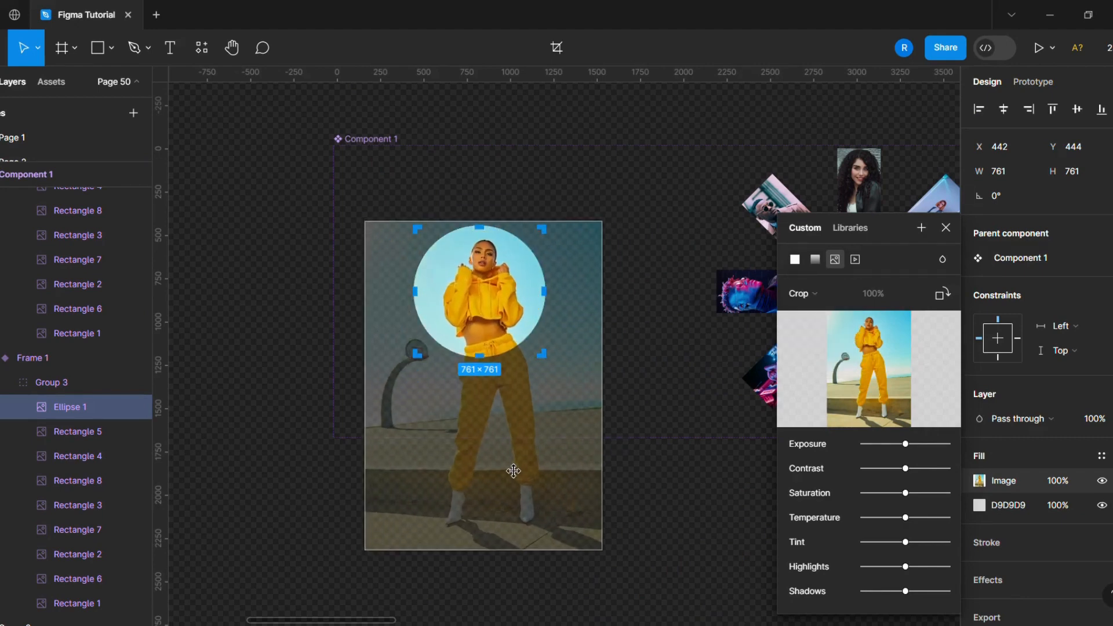
{"action": "left_click", "coordinate": [946, 227]}
{"action": "left_click", "coordinate": [442, 487]}
- Move the arrow vector into the first carousel variant, just right of the center circle
{"action": "scroll", "coordinate": [439, 485], "scroll_direction": "down", "scroll_amount": 3}
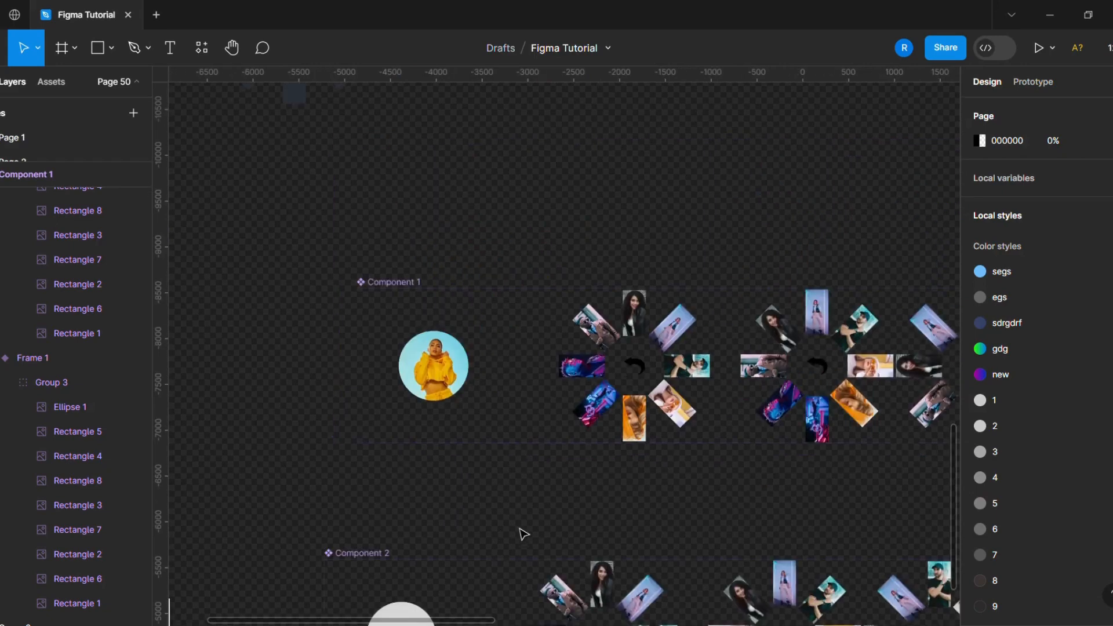
{"action": "scroll", "coordinate": [521, 505], "scroll_direction": "down", "scroll_amount": 4}
{"action": "left_click", "coordinate": [574, 347]}
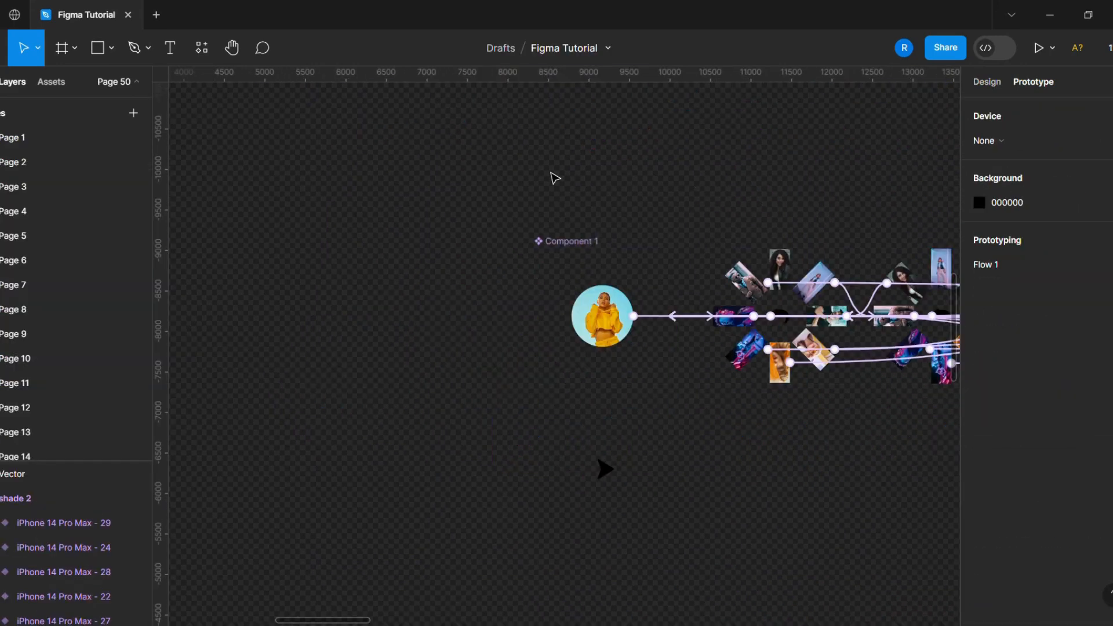
{"action": "left_click", "coordinate": [607, 478]}
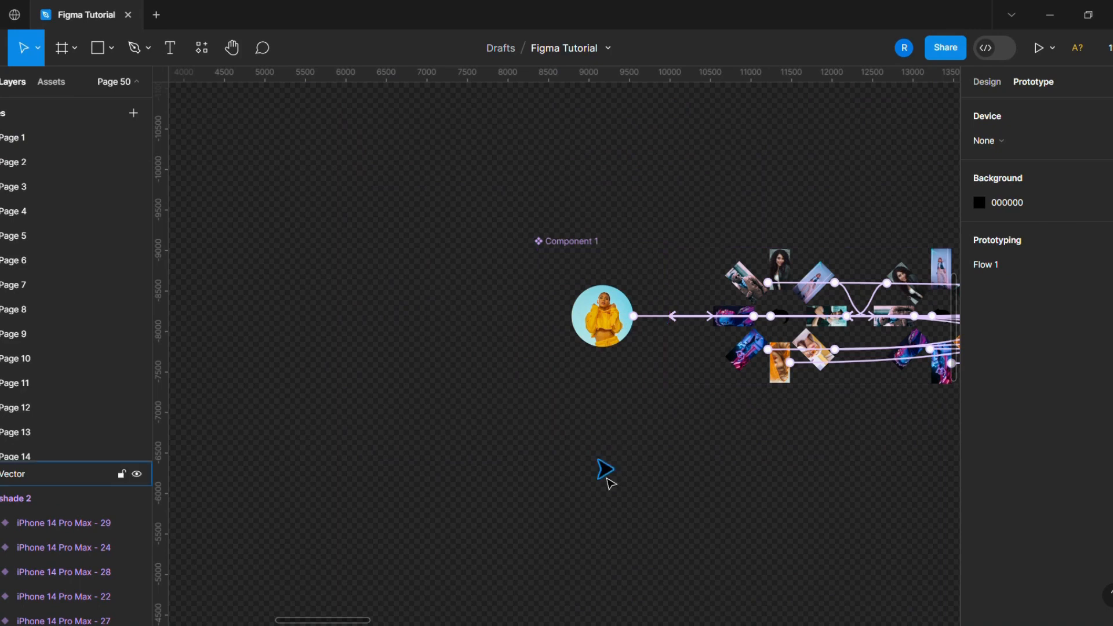
{"action": "left_click", "coordinate": [609, 482]}
{"action": "scroll", "coordinate": [608, 482], "scroll_direction": "up", "scroll_amount": 2}
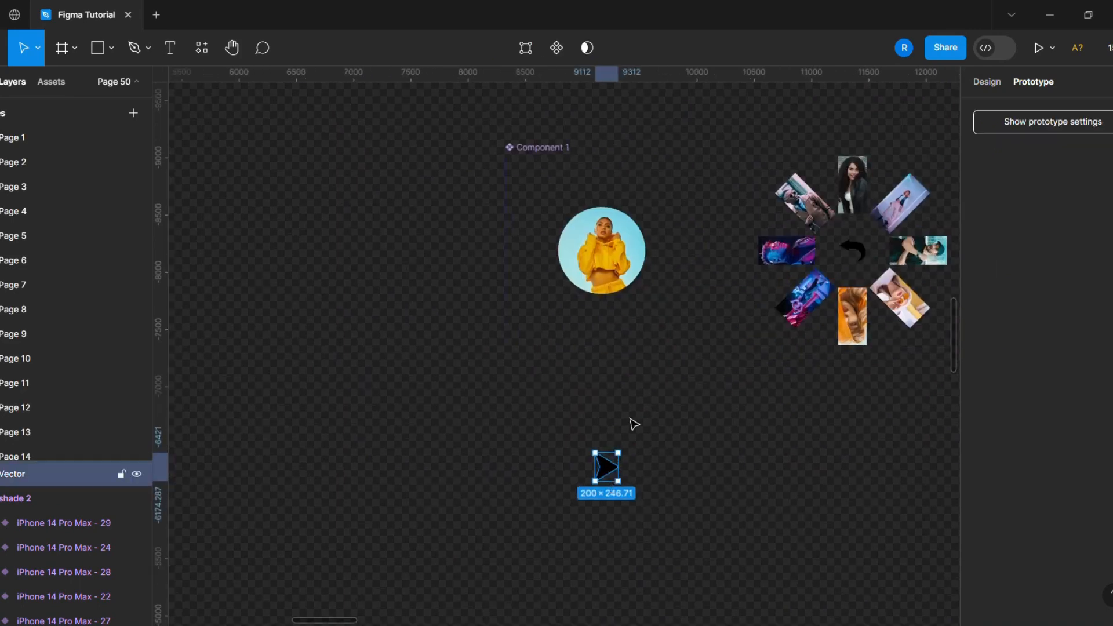
{"action": "left_click_drag", "start_coordinate": [607, 467], "coordinate": [667, 202]}
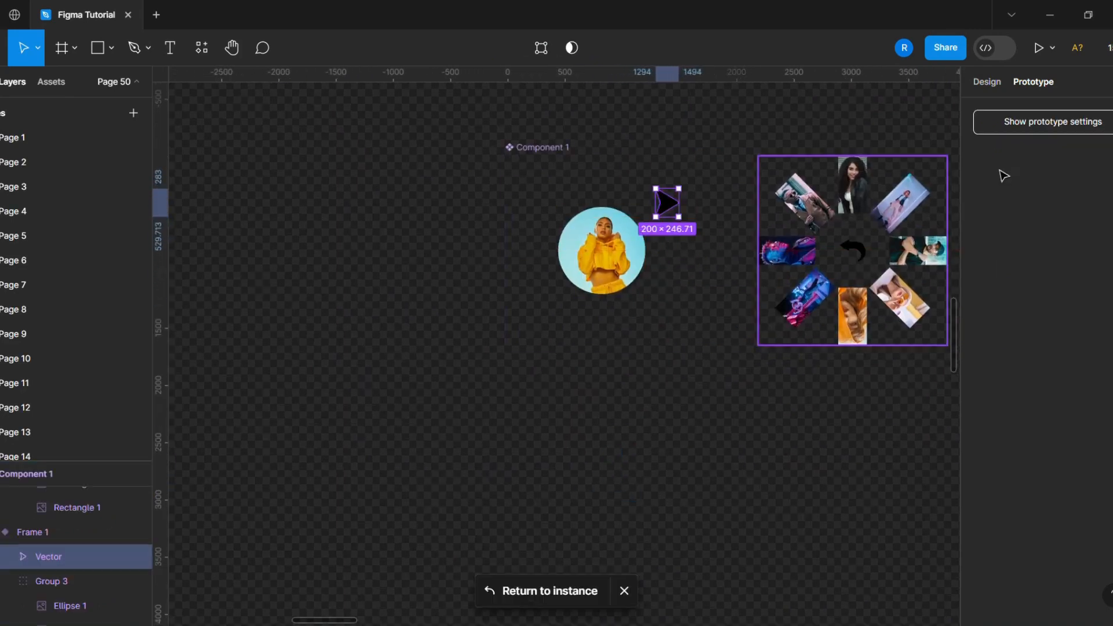
- Nudge the arrow vector inside the first carousel variant to X 1247, Y 200, just above-right of the center circle
{"action": "left_click", "coordinate": [986, 81]}
{"action": "scroll", "coordinate": [675, 228], "scroll_direction": "up", "scroll_amount": 2}
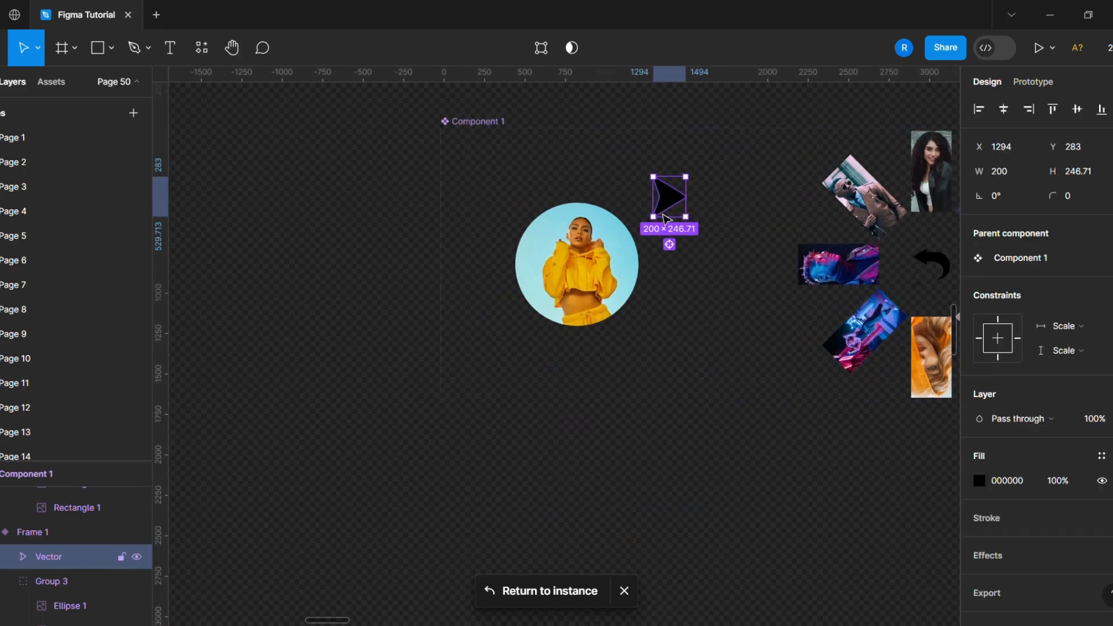
{"action": "left_click", "coordinate": [579, 166]}
{"action": "scroll", "coordinate": [673, 179], "scroll_direction": "up", "scroll_amount": 2}
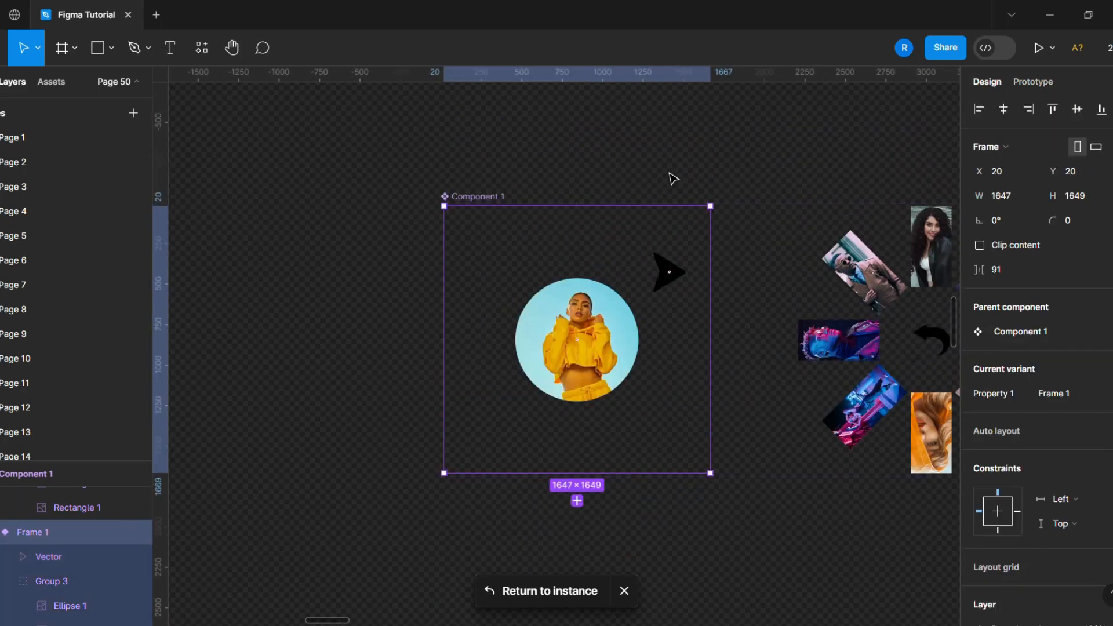
{"action": "left_click", "coordinate": [682, 274]}
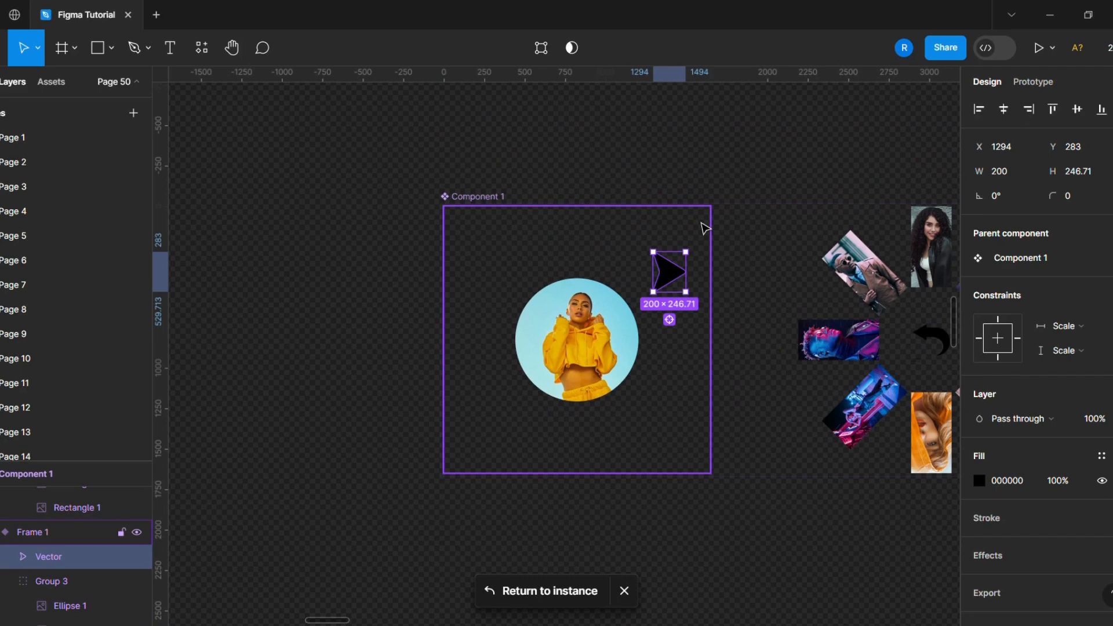
{"action": "key", "text": "alt"}
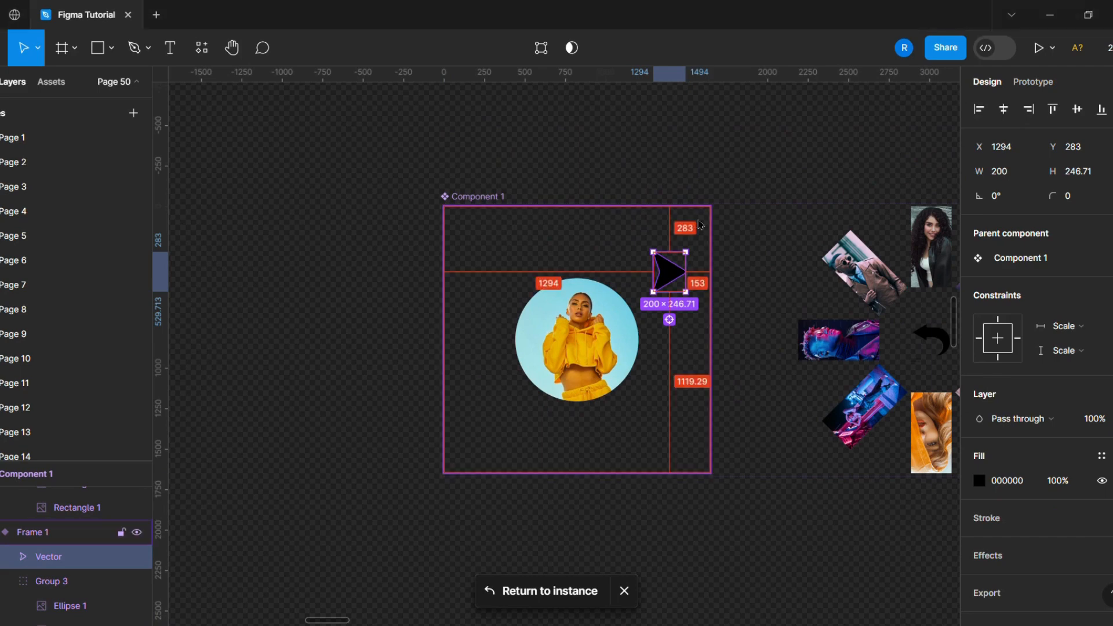
{"action": "key", "text": "Right"}
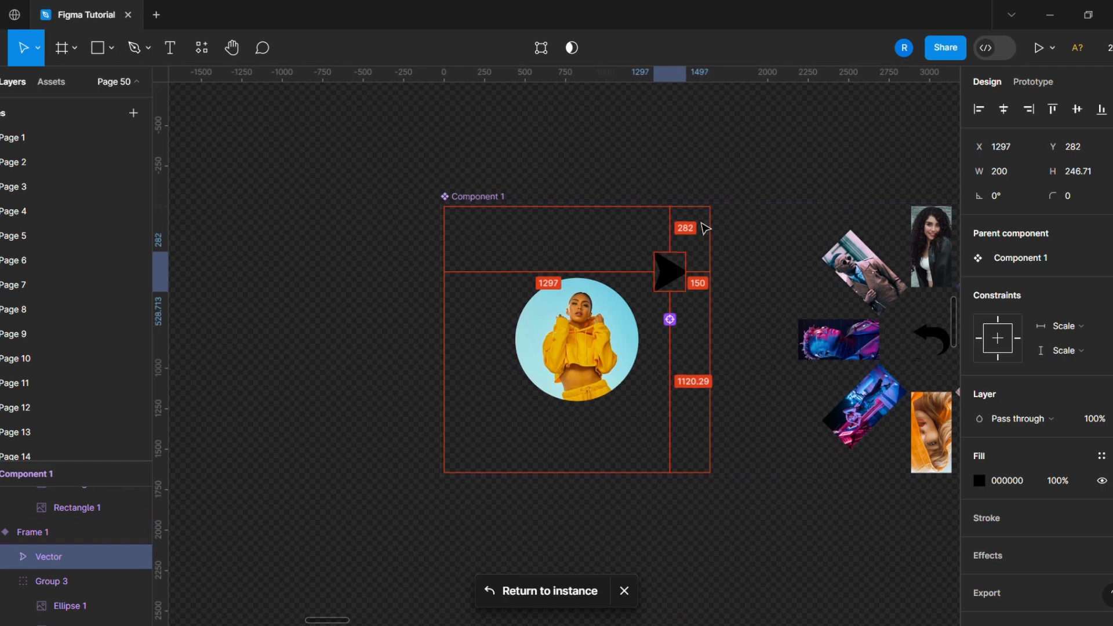
{"action": "key", "text": "Up"}
{"action": "key", "text": "Up"}
{"action": "key", "text": "Up"}
{"action": "key", "text": "Up"}
{"action": "key", "text": "Up"}
{"action": "key", "text": "Up"}
{"action": "key", "text": "Up"}
{"action": "key", "text": "Up"}
{"action": "key", "text": "Up"}
{"action": "key", "text": "Up"}
{"action": "key", "text": "Up"}
{"action": "key", "text": "Up"}
{"action": "key", "text": "Up"}
{"action": "key", "text": "Up"}
{"action": "key", "text": "Up"}
{"action": "key", "text": "Up"}
{"action": "key", "text": "Up"}
{"action": "key", "text": "Up"}
{"action": "key", "text": "Up"}
{"action": "key", "text": "Up"}
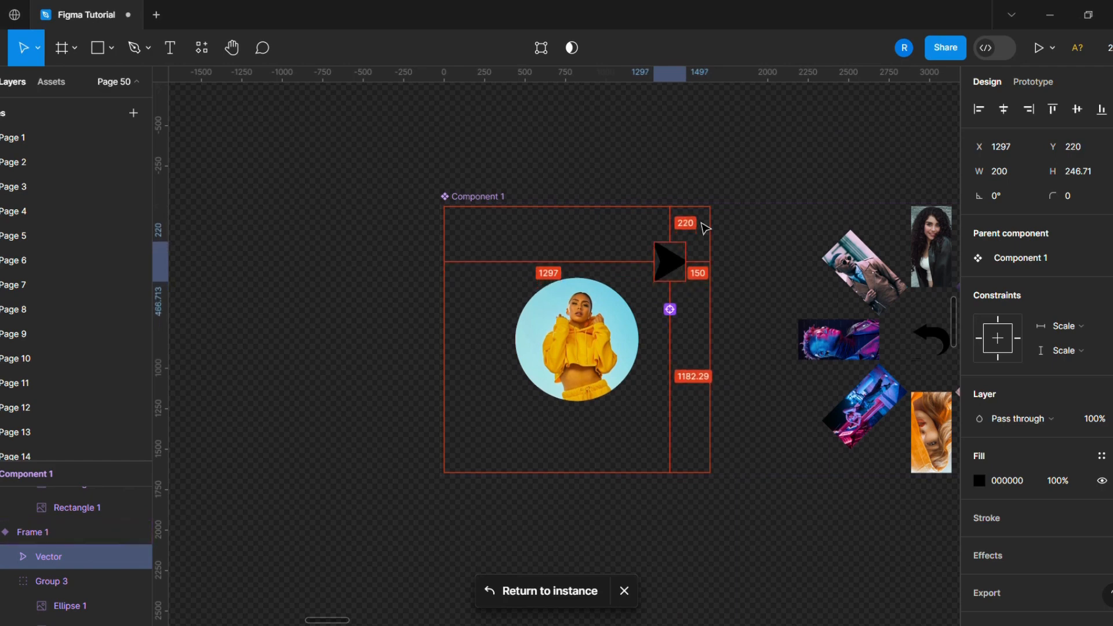
{"action": "key", "text": "Up"}
{"action": "key", "text": "Up"}
{"action": "key", "text": "Up"}
{"action": "key", "text": "Up"}
{"action": "key", "text": "Up"}
{"action": "key", "text": "Up"}
{"action": "key", "text": "Up"}
{"action": "key", "text": "Up"}
{"action": "key", "text": "Up"}
{"action": "key", "text": "Up"}
{"action": "key", "text": "Up"}
{"action": "key", "text": "Up"}
{"action": "key", "text": "Up"}
{"action": "key", "text": "Up"}
{"action": "key", "text": "Up"}
{"action": "key", "text": "Up"}
{"action": "key", "text": "Up"}
{"action": "key", "text": "Up"}
{"action": "key", "text": "Up"}
{"action": "key", "text": "Up"}
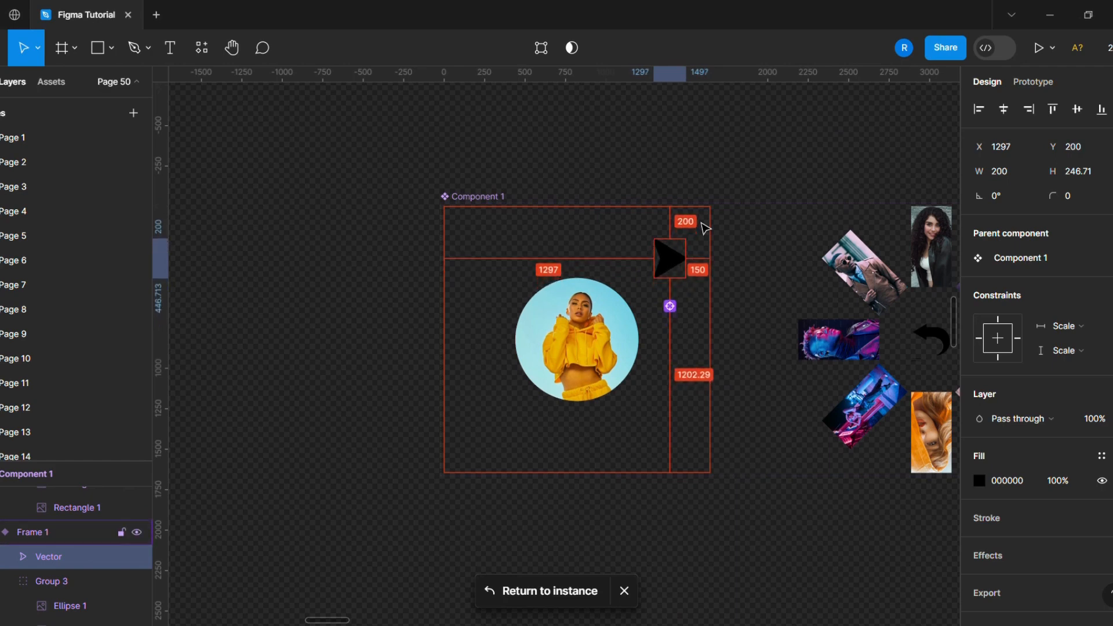
{"action": "key", "text": "shift+Left"}
{"action": "key", "text": "shift+Left"}
{"action": "key", "text": "shift+Left"}
{"action": "key", "text": "shift+Left"}
{"action": "key", "text": "shift+Left"}
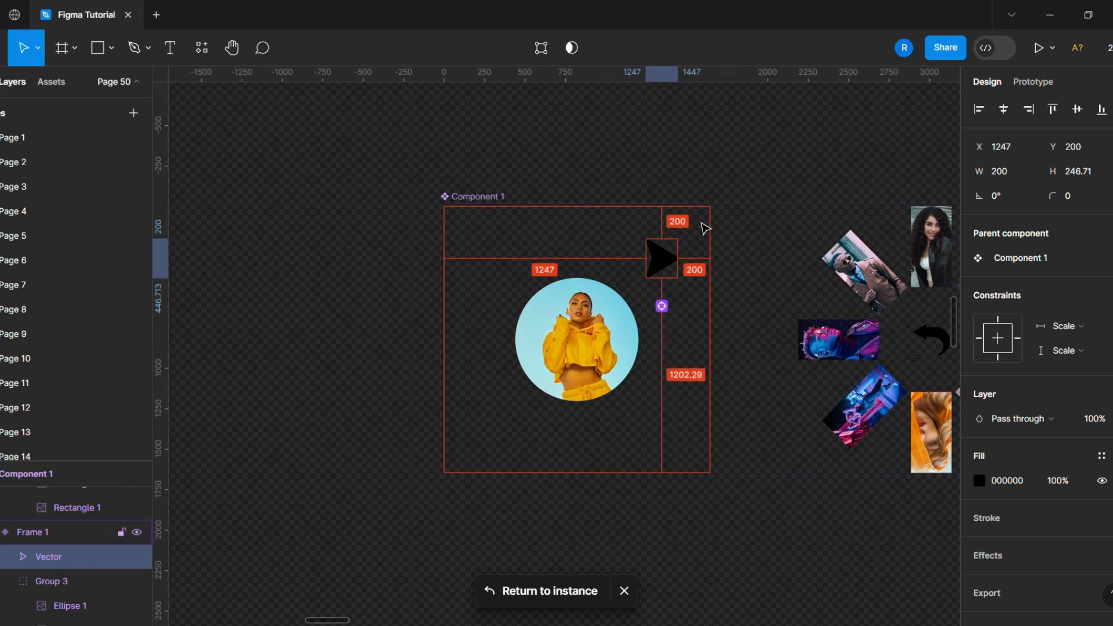
- Move the Landing Page frame slightly upward on the canvas
{"action": "scroll", "coordinate": [559, 226], "scroll_direction": "down", "scroll_amount": 2}
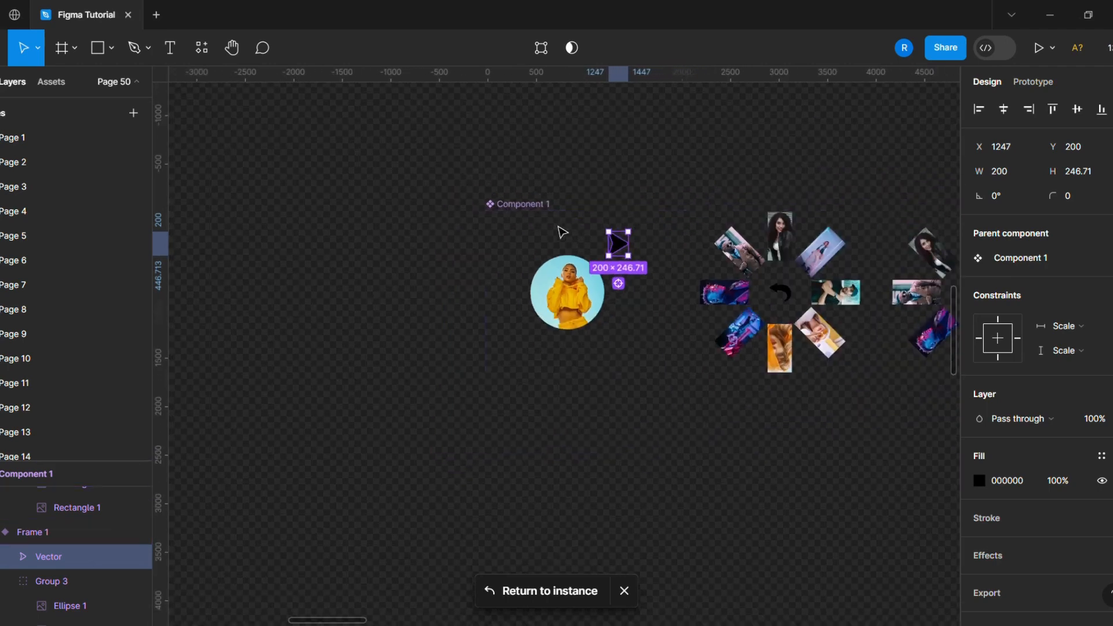
{"action": "left_click", "coordinate": [642, 192]}
{"action": "scroll", "coordinate": [768, 236], "scroll_direction": "down", "scroll_amount": 4}
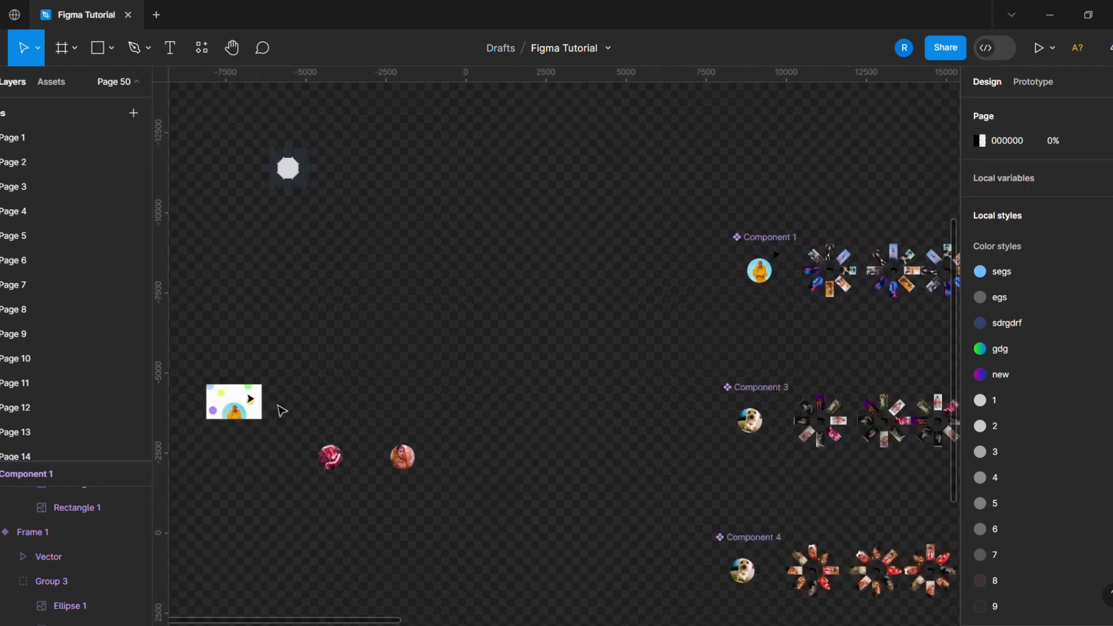
{"action": "scroll", "coordinate": [213, 439], "scroll_direction": "up", "scroll_amount": 6}
{"action": "scroll", "coordinate": [248, 436], "scroll_direction": "up", "scroll_amount": 4}
{"action": "scroll", "coordinate": [441, 406], "scroll_direction": "down", "scroll_amount": 5}
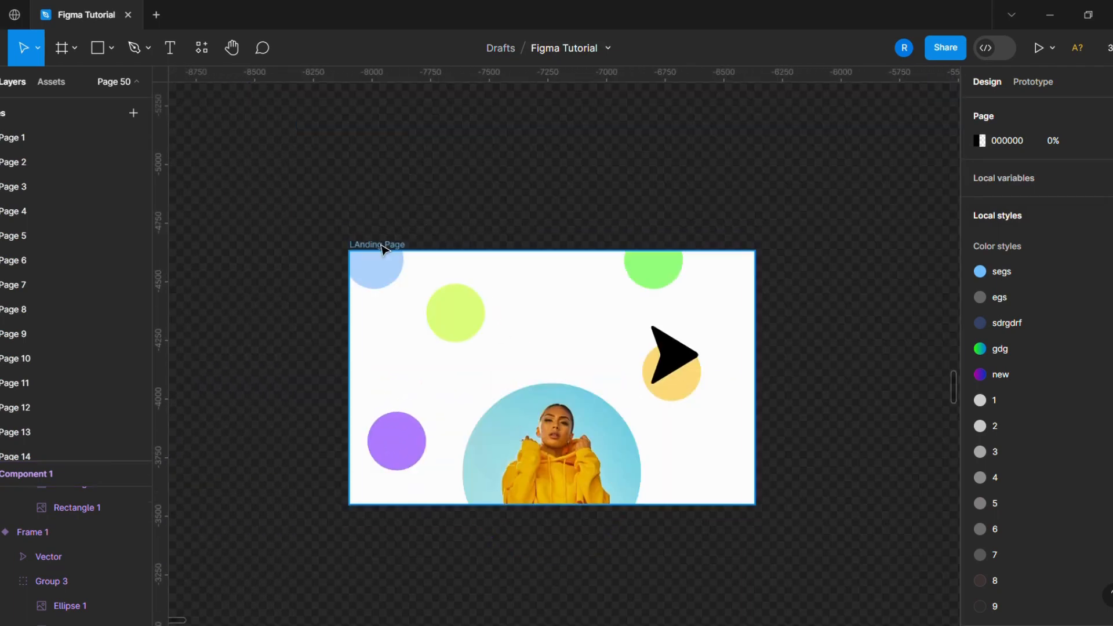
{"action": "left_click_drag", "start_coordinate": [373, 245], "coordinate": [365, 185]}
{"action": "left_click", "coordinate": [815, 318]}
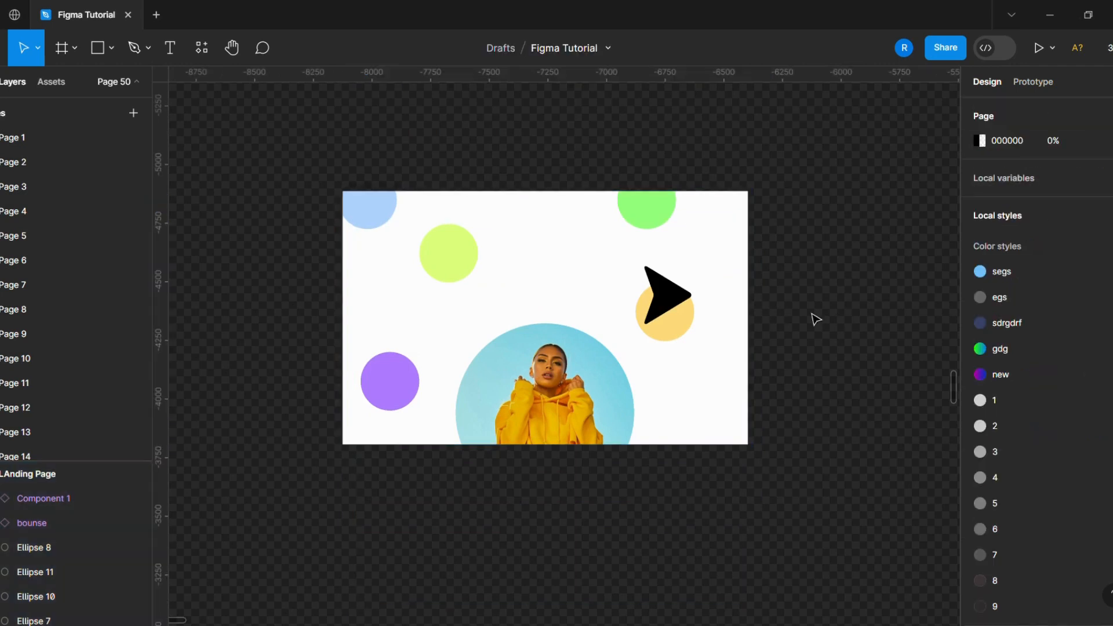
- Play Flow 1 of the Landing Page frame in the prototype preview, click the carousel arrow, then close the preview
{"action": "left_click", "coordinate": [368, 185]}
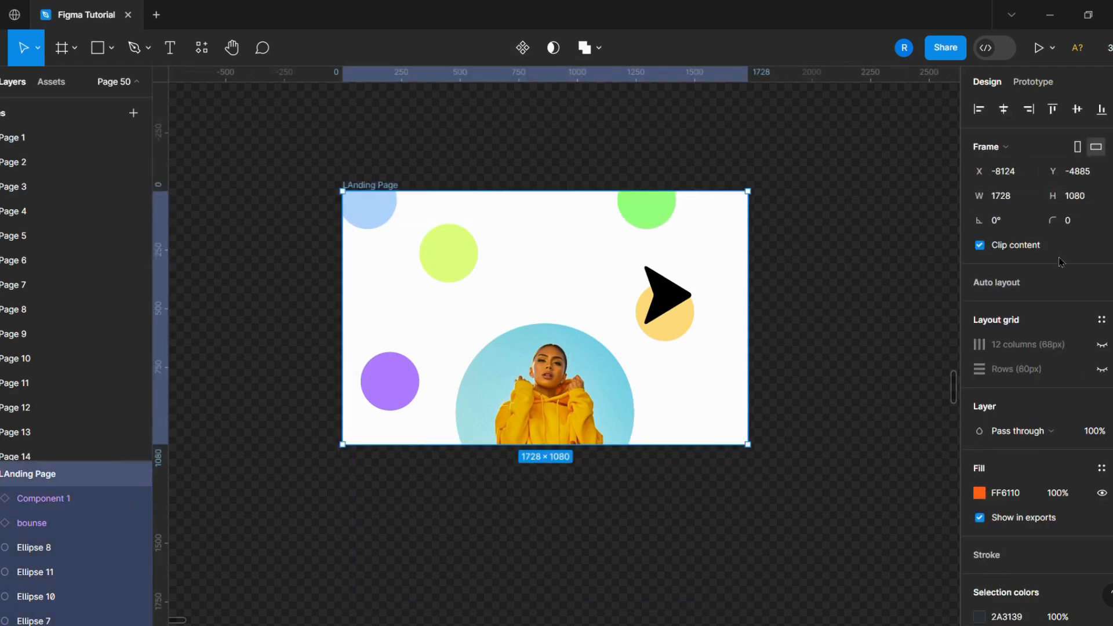
{"action": "left_click", "coordinate": [1030, 81]}
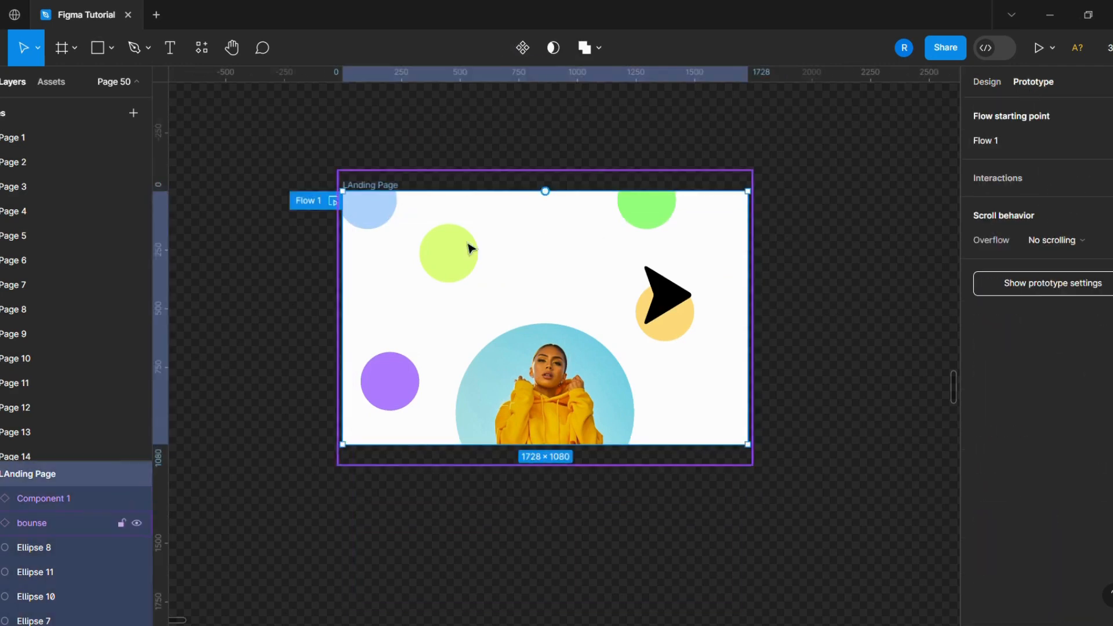
{"action": "left_click", "coordinate": [334, 202]}
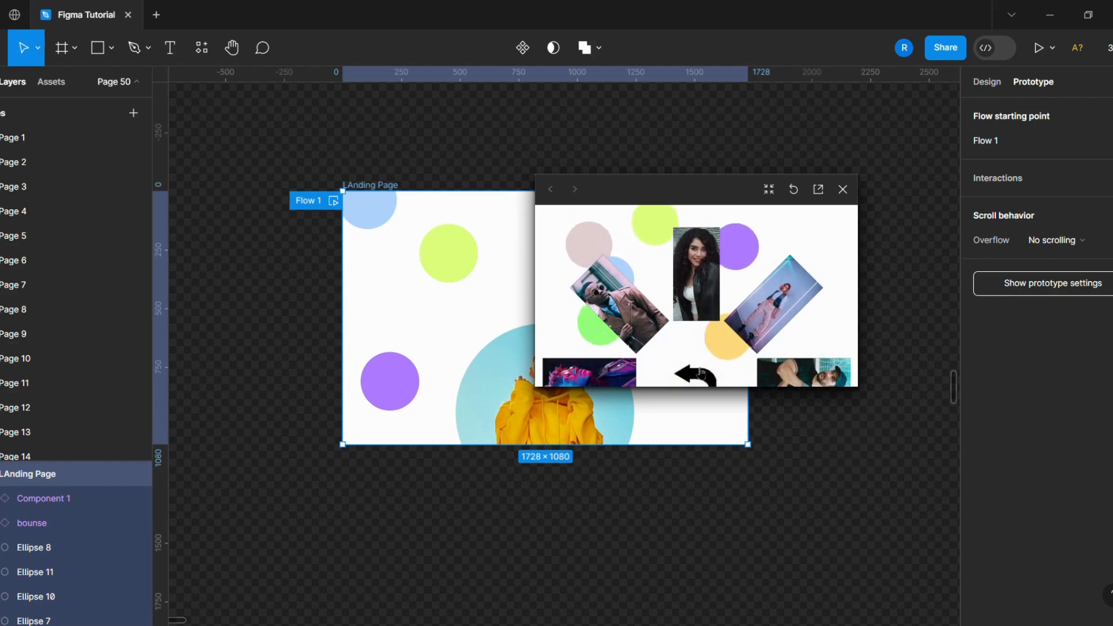
{"action": "left_click", "coordinate": [699, 370]}
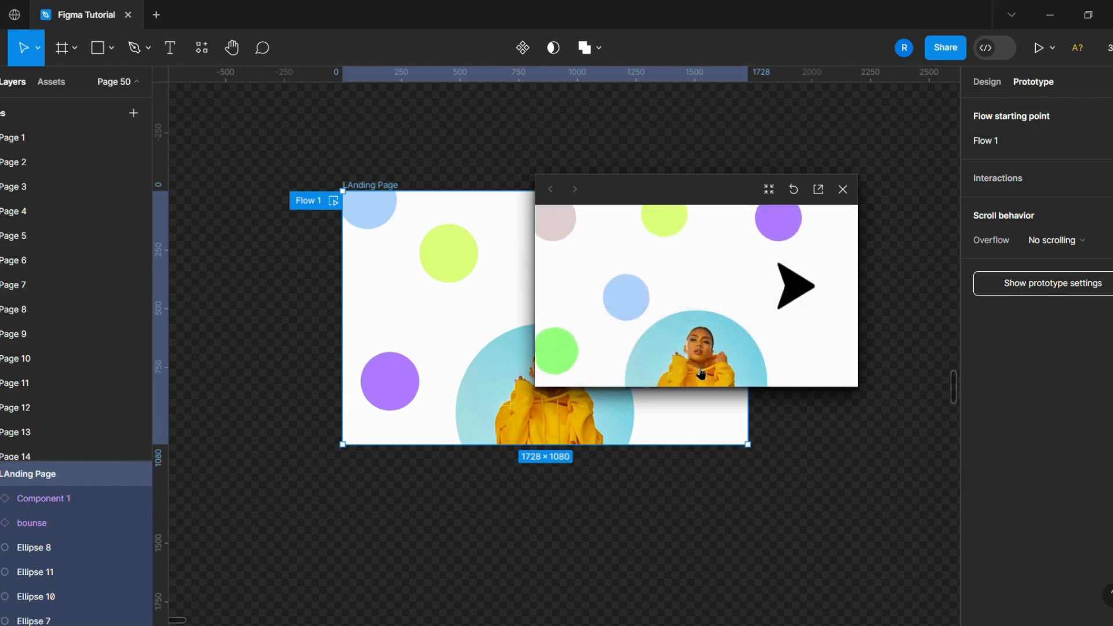
{"action": "left_click", "coordinate": [843, 190]}
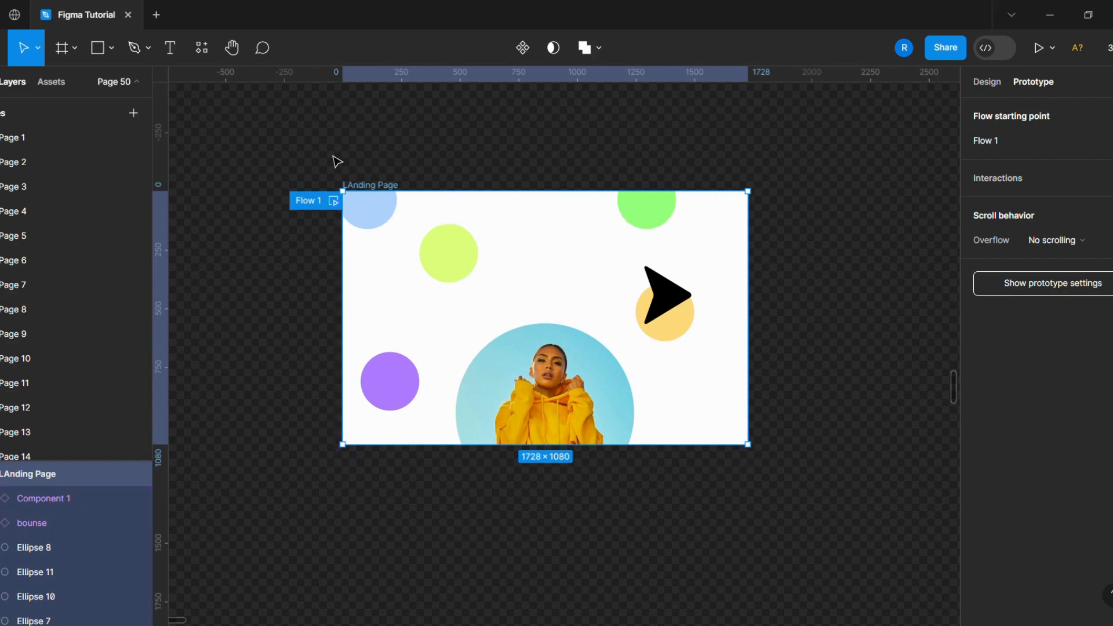
- Duplicate the Landing Page frame and place the copy to the right of the original
{"action": "left_click", "coordinate": [228, 222]}
{"action": "scroll", "coordinate": [224, 228], "scroll_direction": "down", "scroll_amount": 3}
{"action": "scroll", "coordinate": [260, 296], "scroll_direction": "down", "scroll_amount": 1}
{"action": "left_click", "coordinate": [406, 325]}
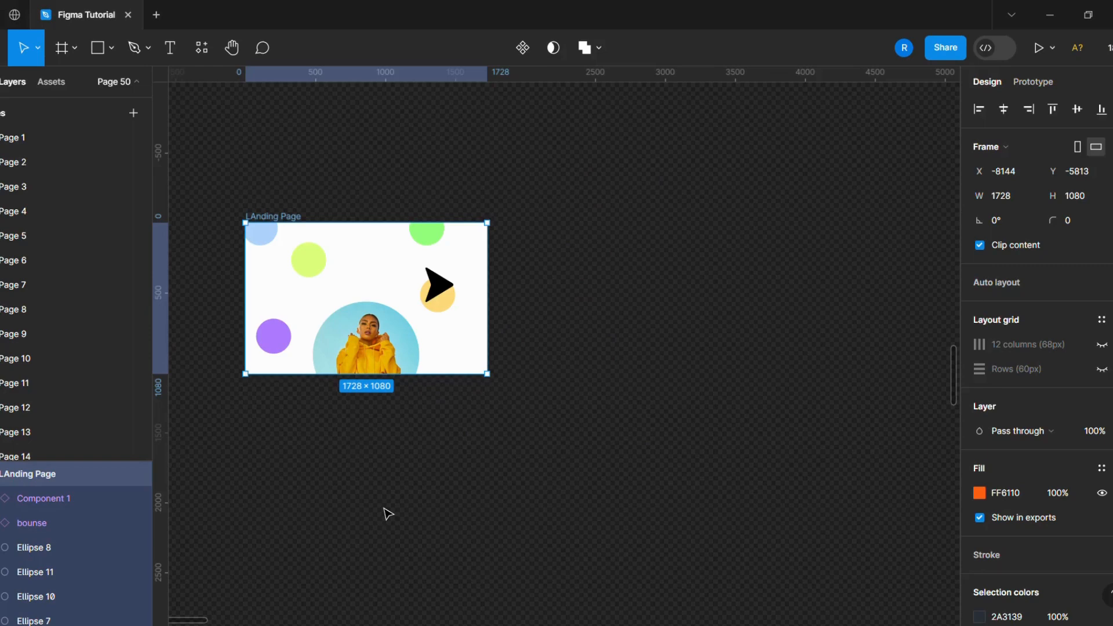
{"action": "scroll", "coordinate": [377, 405], "scroll_direction": "up", "scroll_amount": 1}
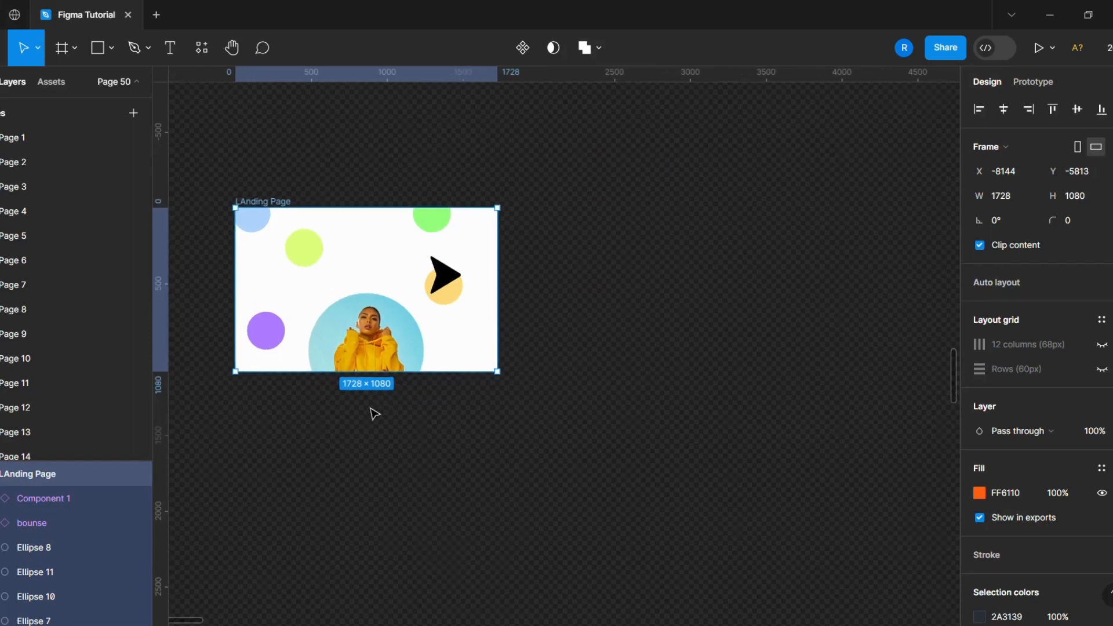
{"action": "left_click", "coordinate": [418, 480]}
{"action": "left_click", "coordinate": [281, 204]}
{"action": "key", "text": "ctrl+d"}
{"action": "left_click_drag", "start_coordinate": [596, 281], "coordinate": [627, 286]}
{"action": "scroll", "coordinate": [435, 325], "scroll_direction": "down", "scroll_amount": 2}
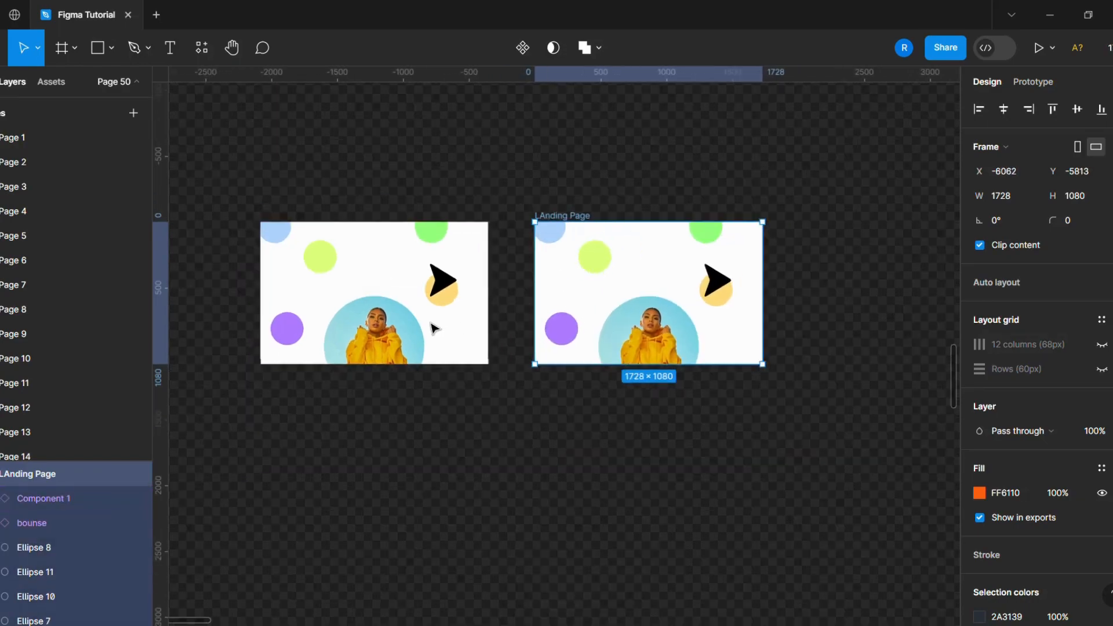
- Swap the carousel instance in the copied Landing Page frame to Component 3
{"action": "left_click", "coordinate": [660, 340]}
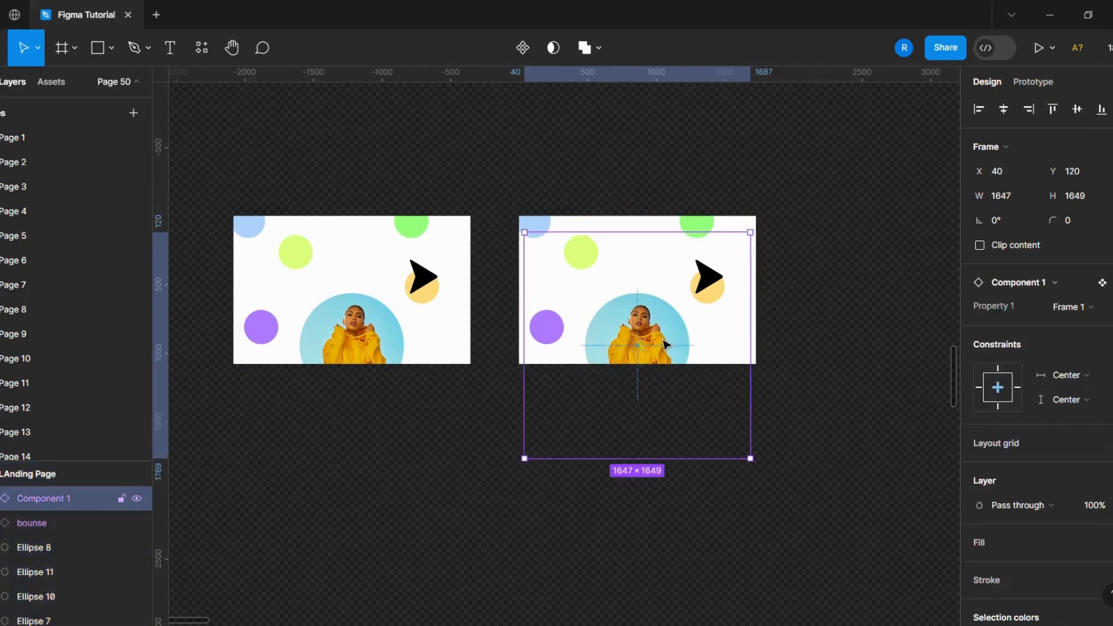
{"action": "left_click", "coordinate": [1080, 286]}
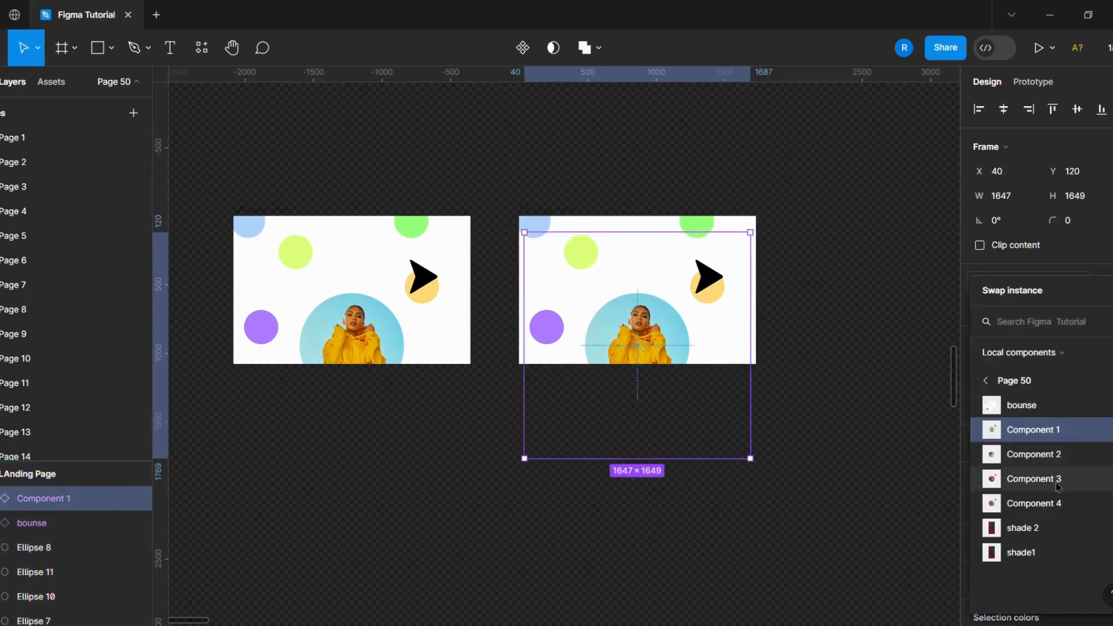
{"action": "left_click", "coordinate": [1058, 487]}
{"action": "left_click", "coordinate": [850, 488]}
- Duplicate the second Landing Page frame and place the copy to its right
{"action": "left_click", "coordinate": [561, 213]}
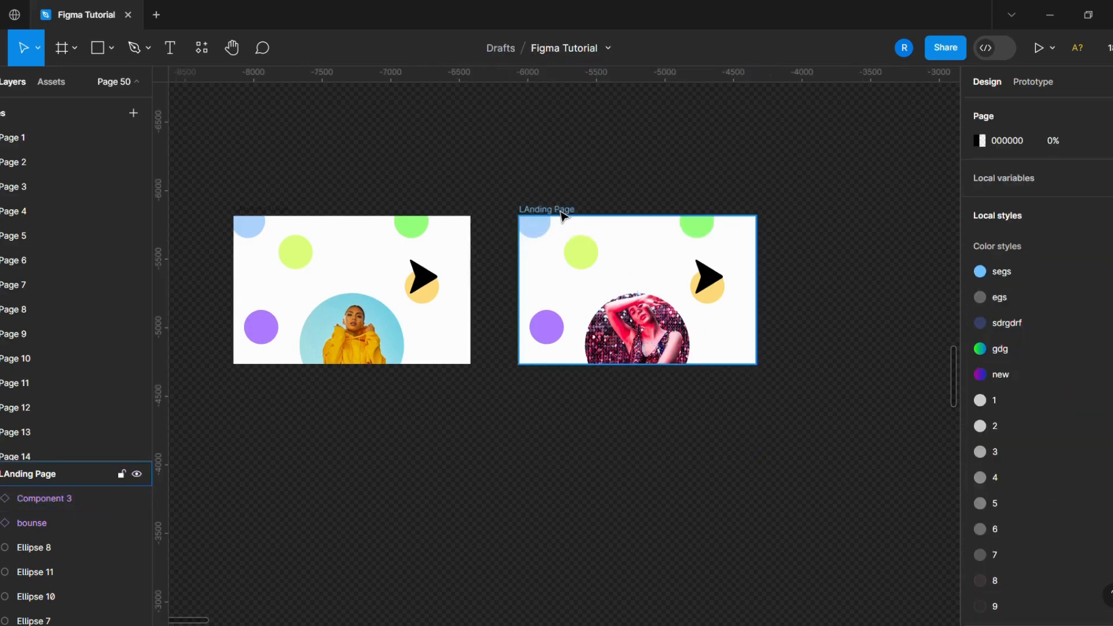
{"action": "left_click", "coordinate": [561, 212]}
{"action": "key", "text": "ctrl+d"}
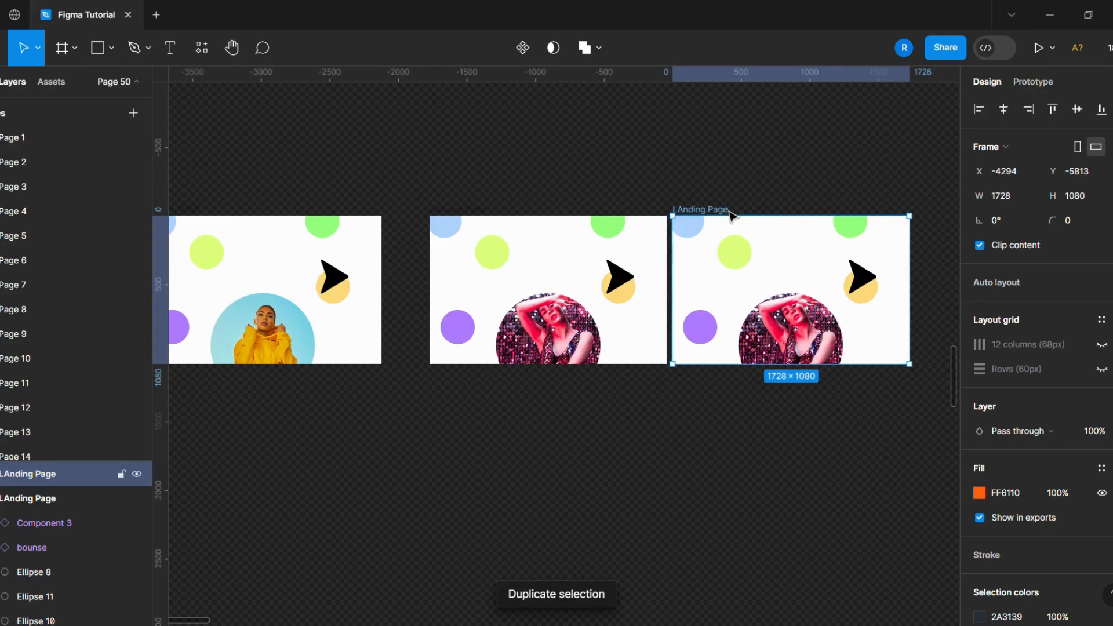
{"action": "left_click_drag", "start_coordinate": [741, 216], "coordinate": [765, 212]}
{"action": "scroll", "coordinate": [511, 312], "scroll_direction": "down", "scroll_amount": 2}
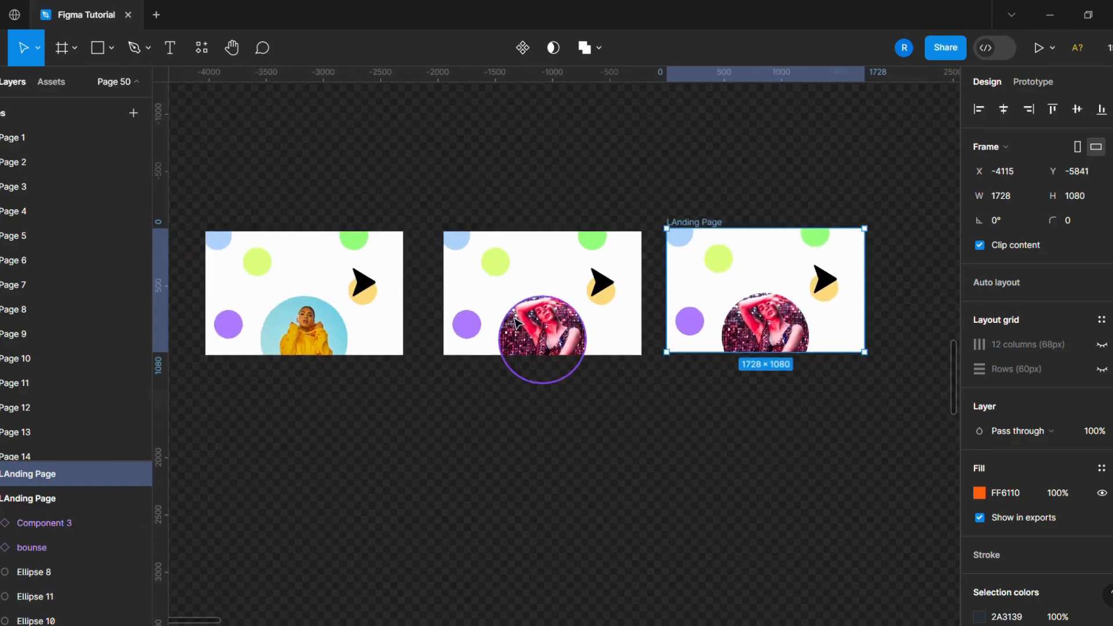
{"action": "scroll", "coordinate": [889, 319], "scroll_direction": "up", "scroll_amount": 2}
- Swap the carousel instance in the third Landing Page frame to Component 4
{"action": "left_click", "coordinate": [735, 346]}
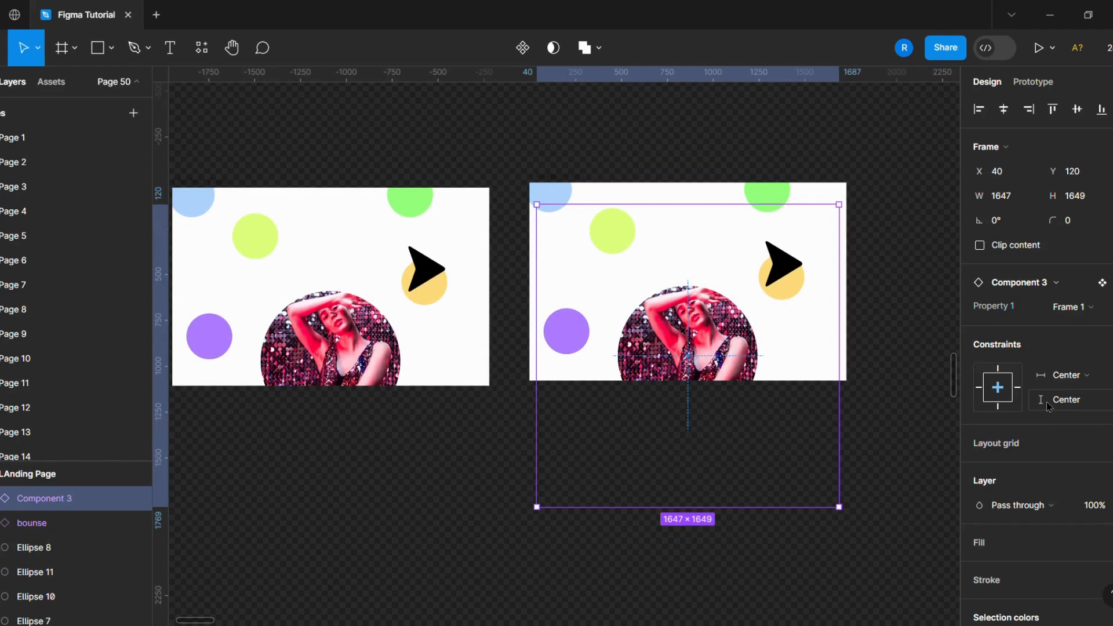
{"action": "left_click", "coordinate": [1050, 286]}
{"action": "left_click", "coordinate": [1024, 503]}
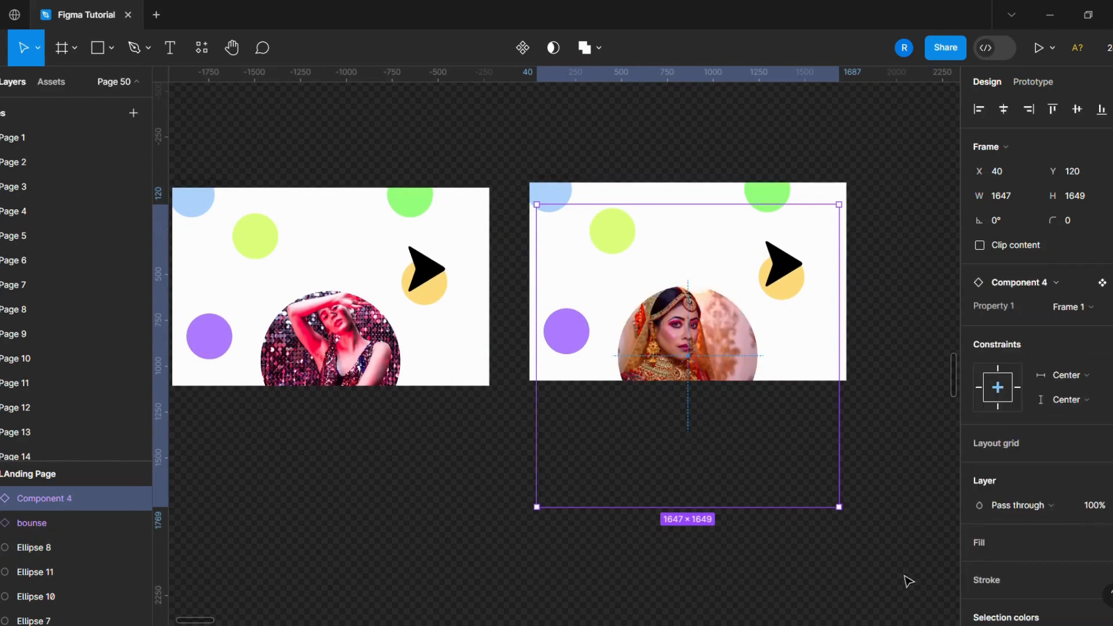
{"action": "left_click", "coordinate": [908, 582]}
- Link the arrow in the first Landing Page frame to the second frame with an On click Navigate to Smart animate interaction using Custom spring
{"action": "left_click", "coordinate": [797, 339]}
{"action": "left_click", "coordinate": [898, 404]}
{"action": "left_click", "coordinate": [763, 343]}
{"action": "left_click", "coordinate": [911, 337]}
{"action": "scroll", "coordinate": [911, 338], "scroll_direction": "down", "scroll_amount": 3}
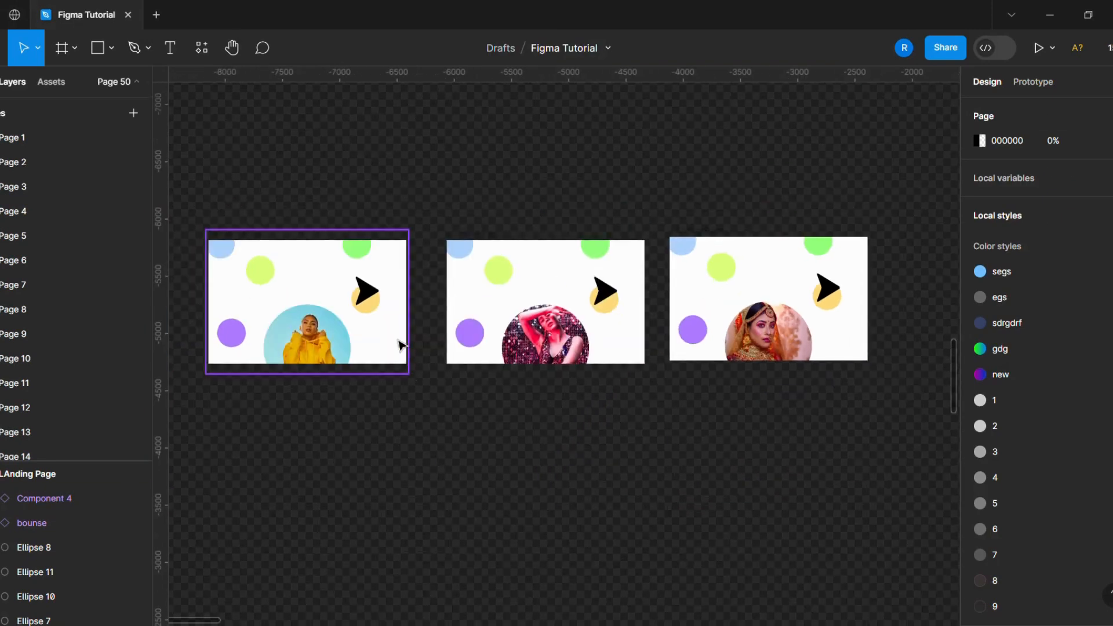
{"action": "scroll", "coordinate": [386, 320], "scroll_direction": "up", "scroll_amount": 1}
{"action": "left_click", "coordinate": [370, 291]}
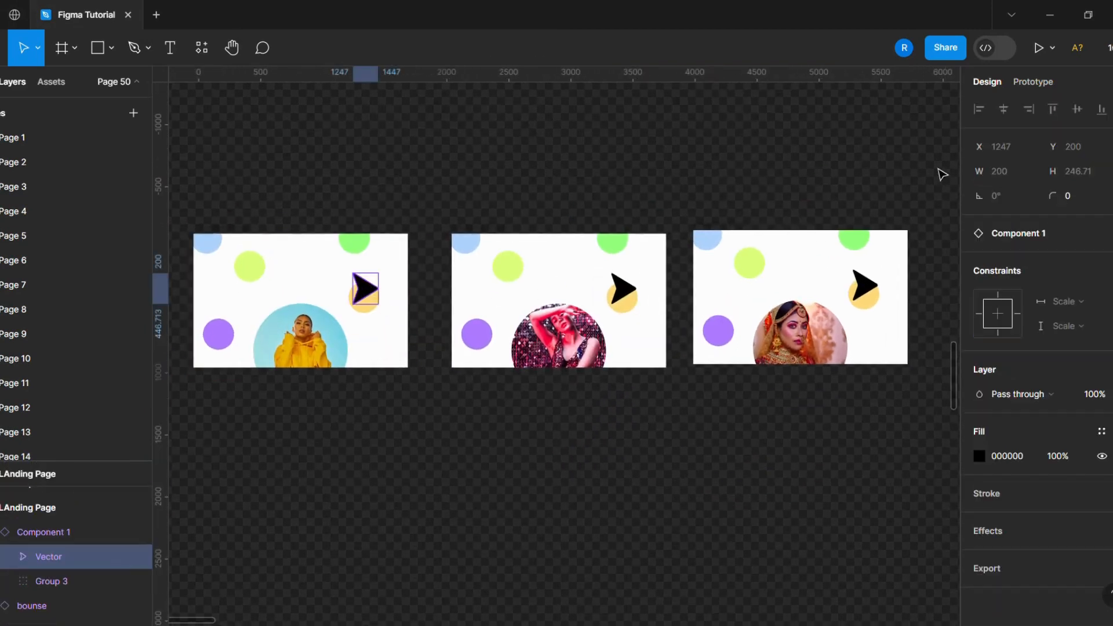
{"action": "left_click", "coordinate": [1016, 88]}
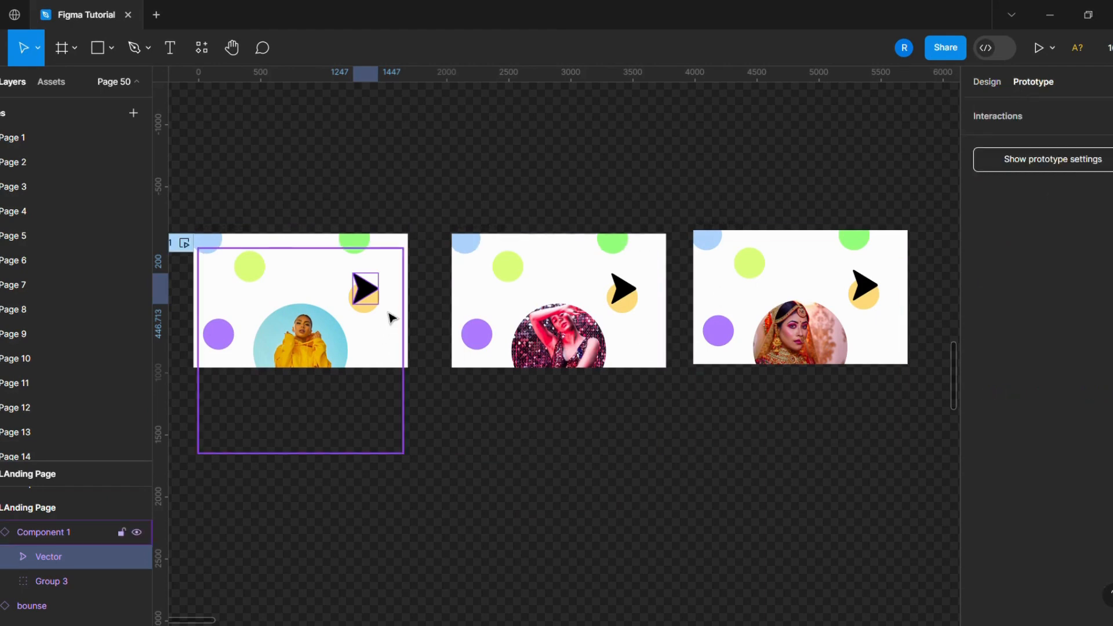
{"action": "left_click_drag", "start_coordinate": [378, 289], "coordinate": [482, 308]}
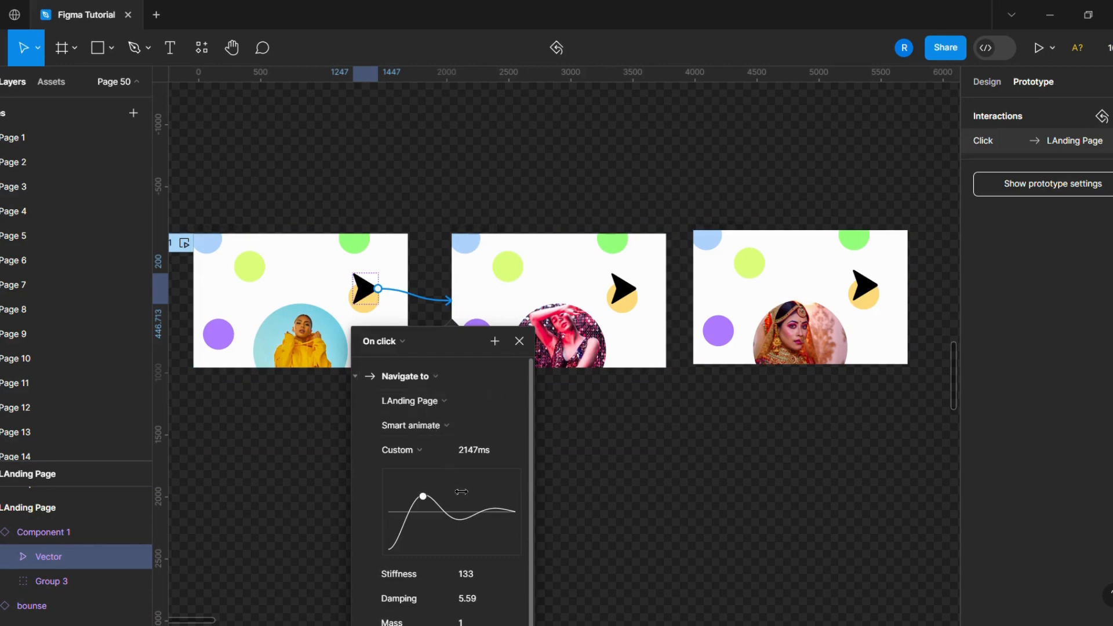
{"action": "left_click_drag", "start_coordinate": [454, 356], "coordinate": [523, 299]}
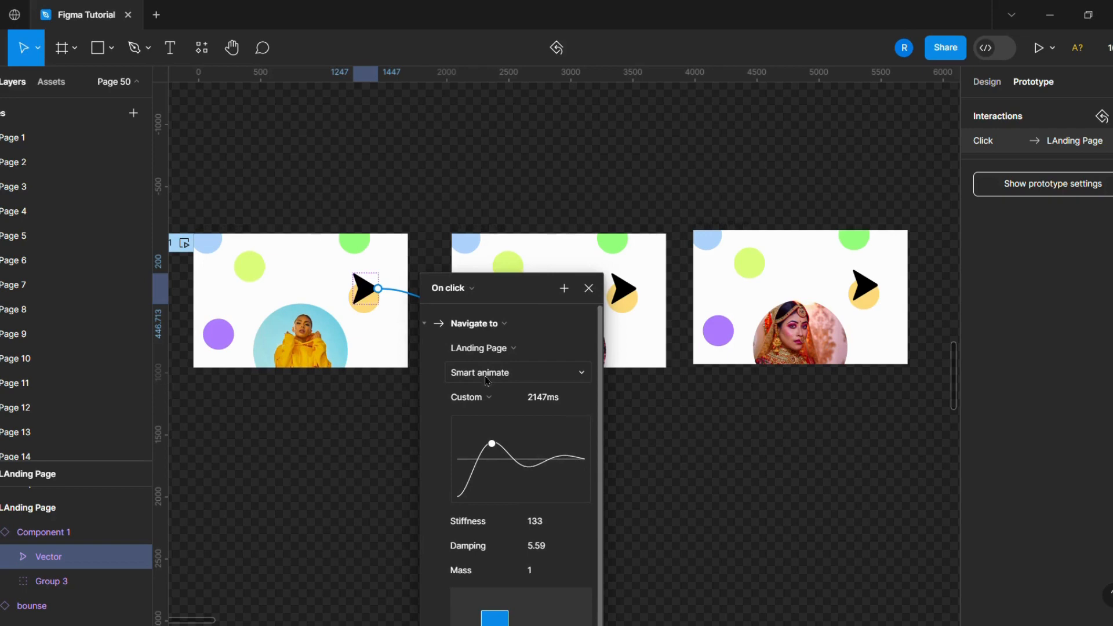
{"action": "left_click", "coordinate": [488, 399]}
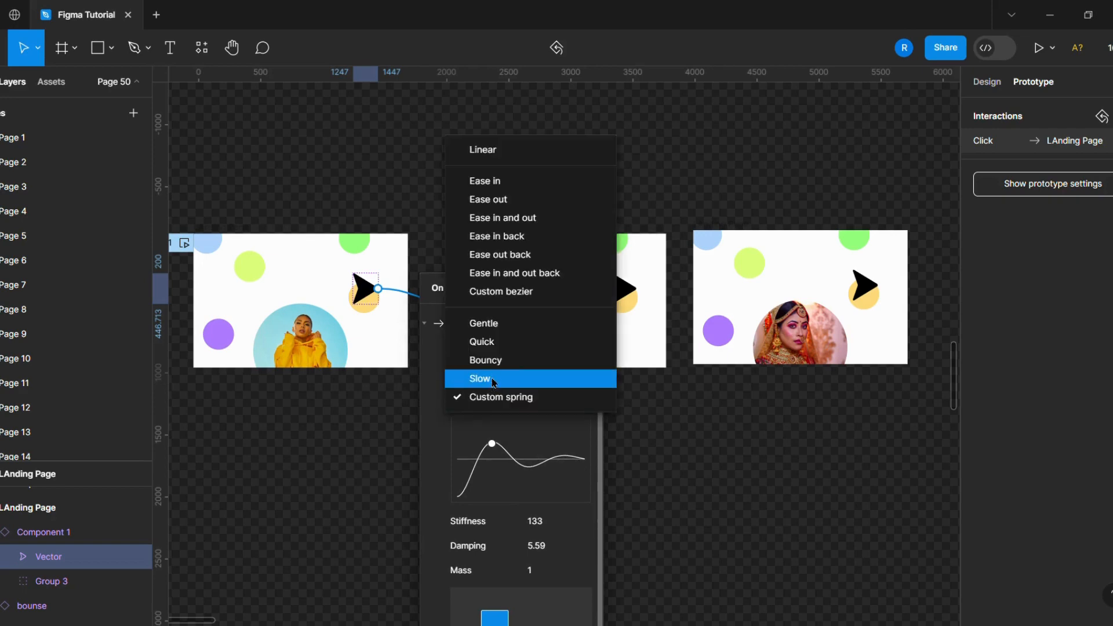
{"action": "left_click", "coordinate": [491, 397]}
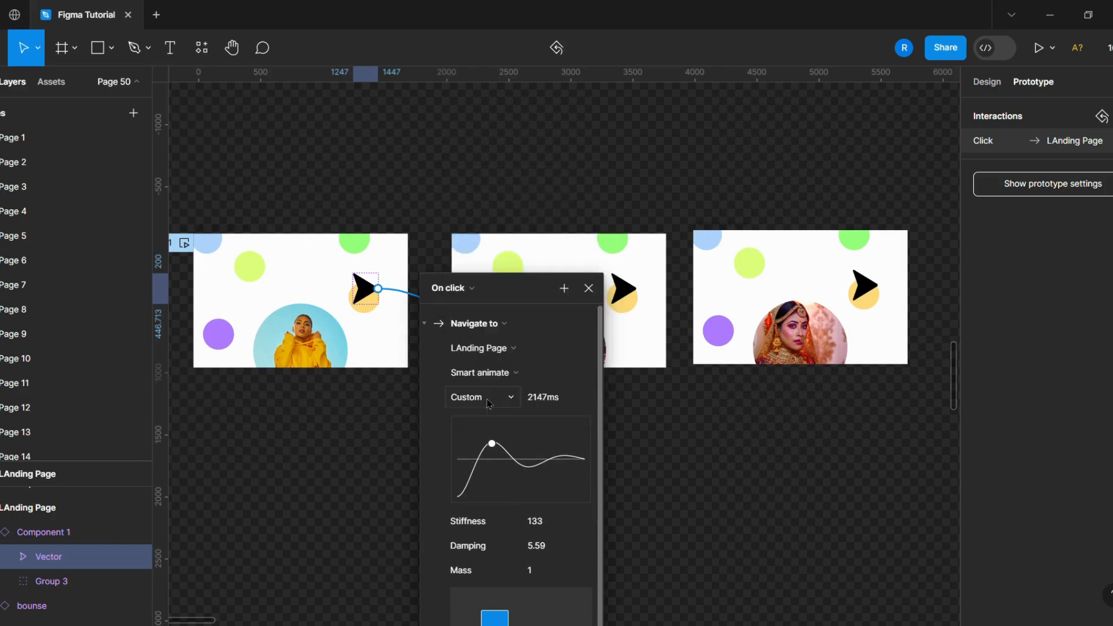
{"action": "left_click", "coordinate": [589, 288]}
{"action": "left_click", "coordinate": [758, 509]}
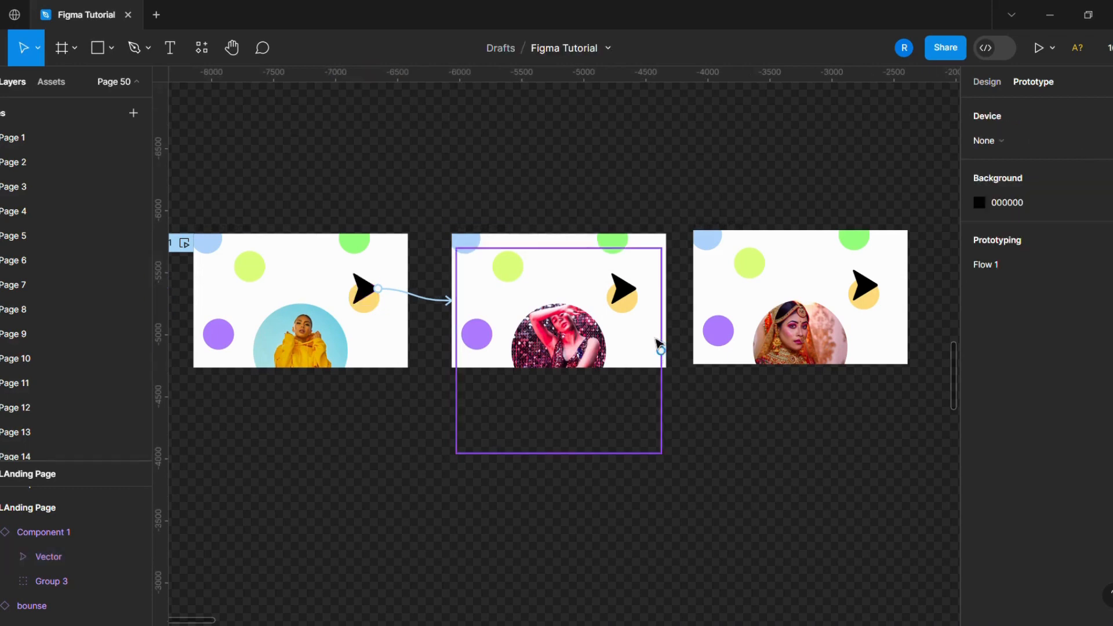
- Link the arrow in the second Landing Page frame to the third frame with the same Smart animate Custom interaction
{"action": "left_click", "coordinate": [631, 293]}
{"action": "left_click_drag", "start_coordinate": [636, 288], "coordinate": [731, 291]}
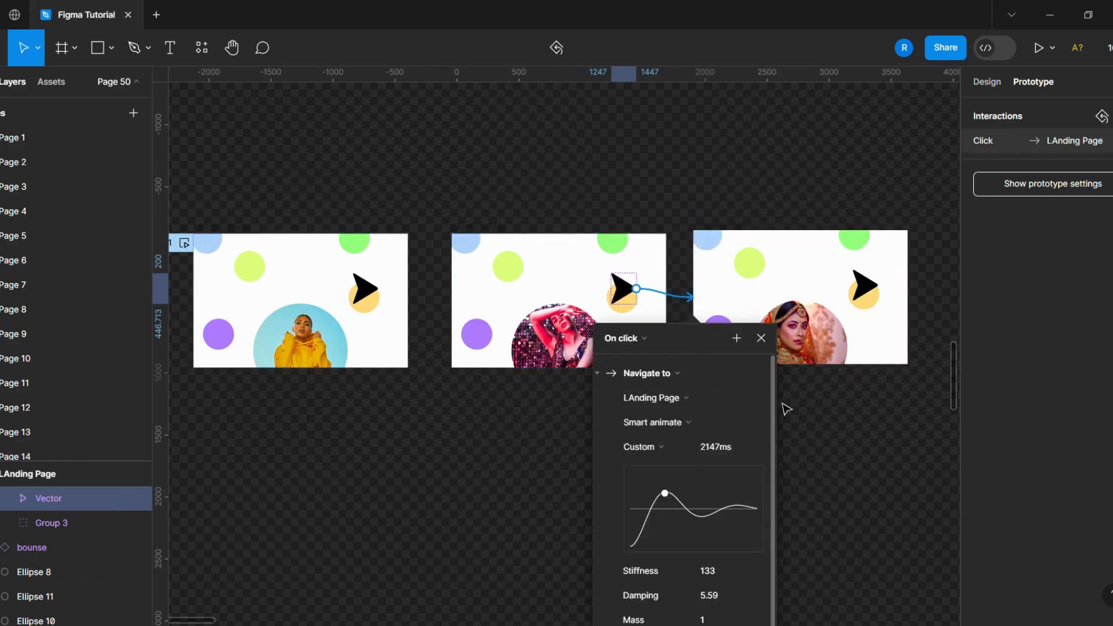
{"action": "left_click", "coordinate": [844, 467]}
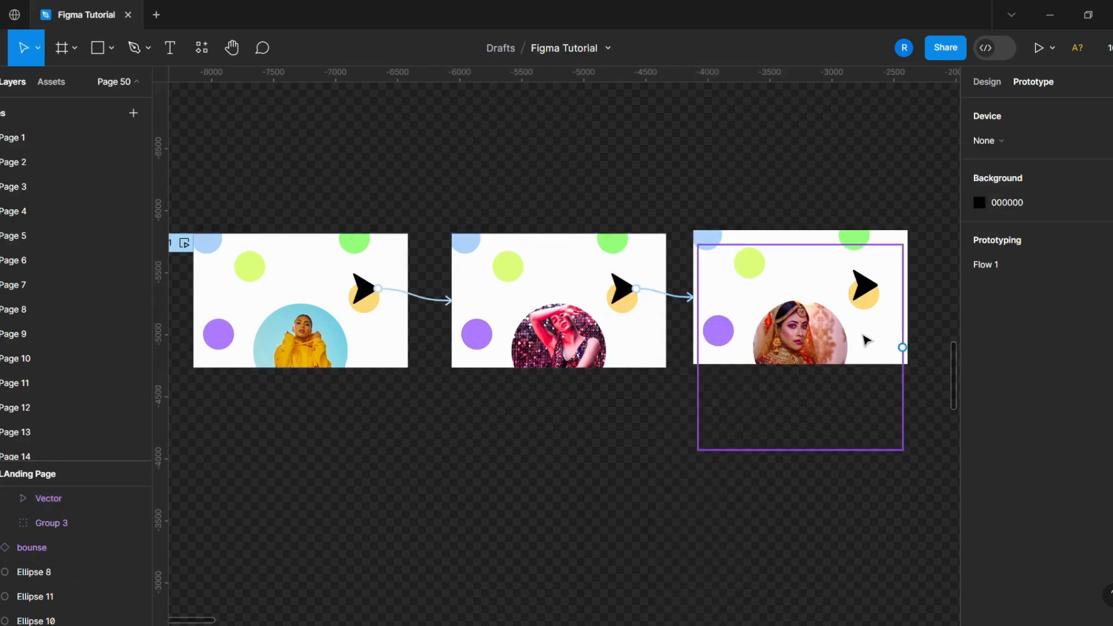
- Link the arrow in the third Landing Page frame back to the first Landing Page frame
{"action": "left_click", "coordinate": [869, 279]}
{"action": "left_click_drag", "start_coordinate": [888, 289], "coordinate": [404, 365]}
{"action": "left_click", "coordinate": [618, 485]}
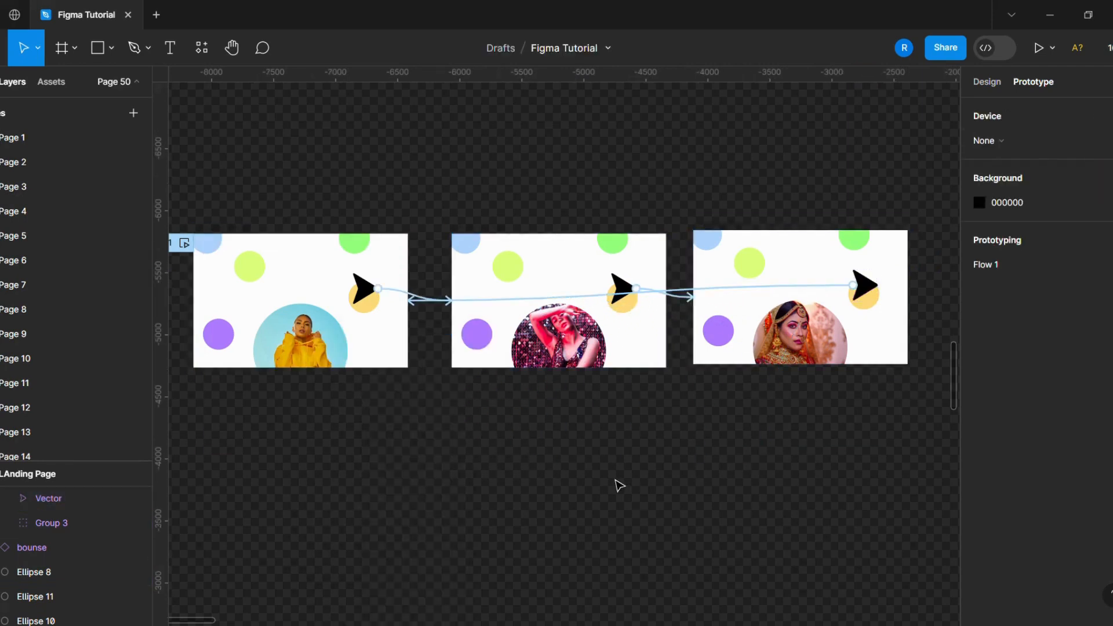
- Start presenting the prototype flow to test the linked frames
{"action": "scroll", "coordinate": [676, 469], "scroll_direction": "down", "scroll_amount": 1}
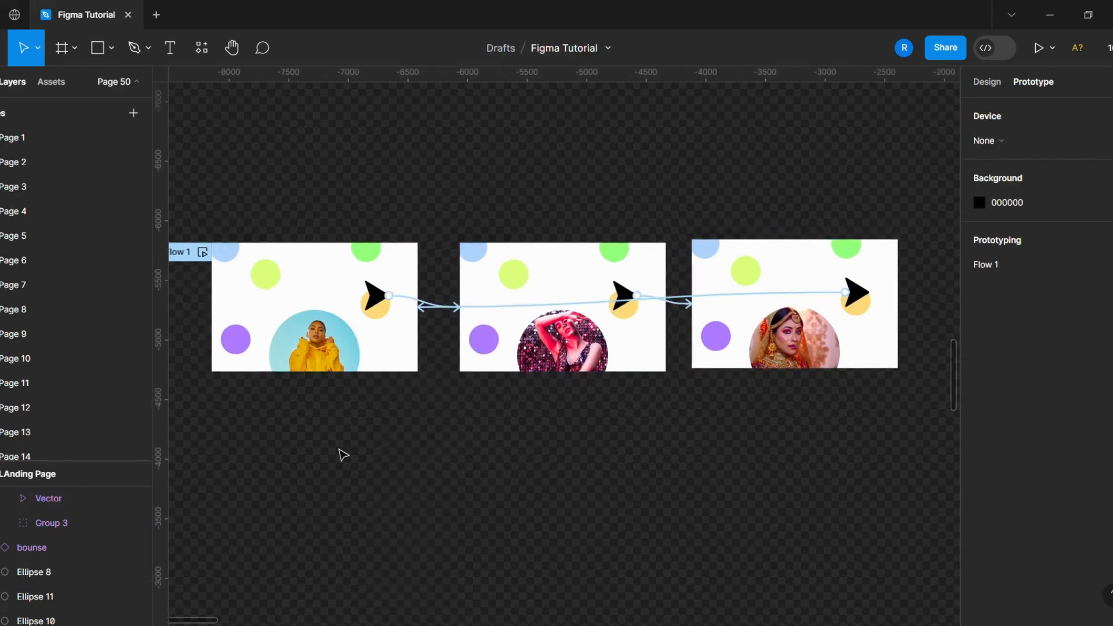
{"action": "left_click", "coordinate": [204, 253]}
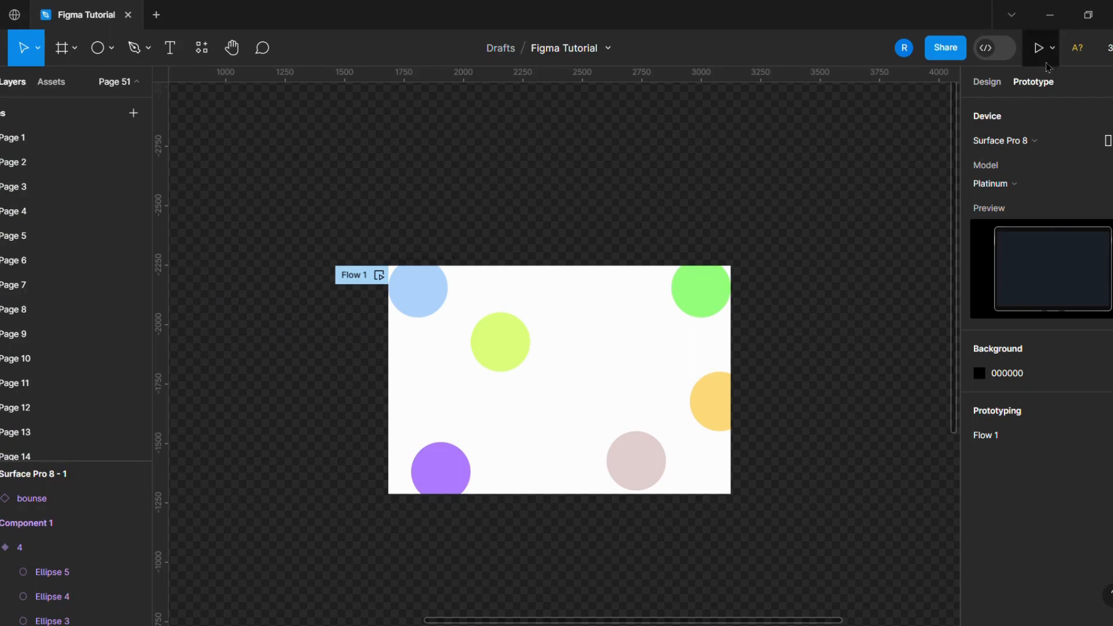
{"action": "left_click", "coordinate": [1041, 47]}
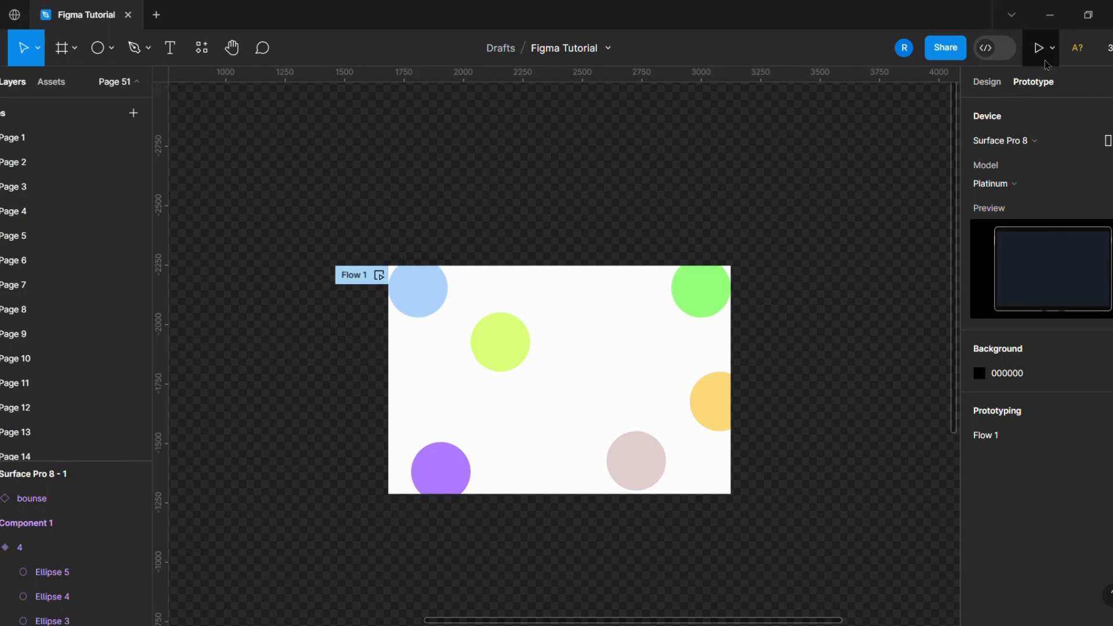